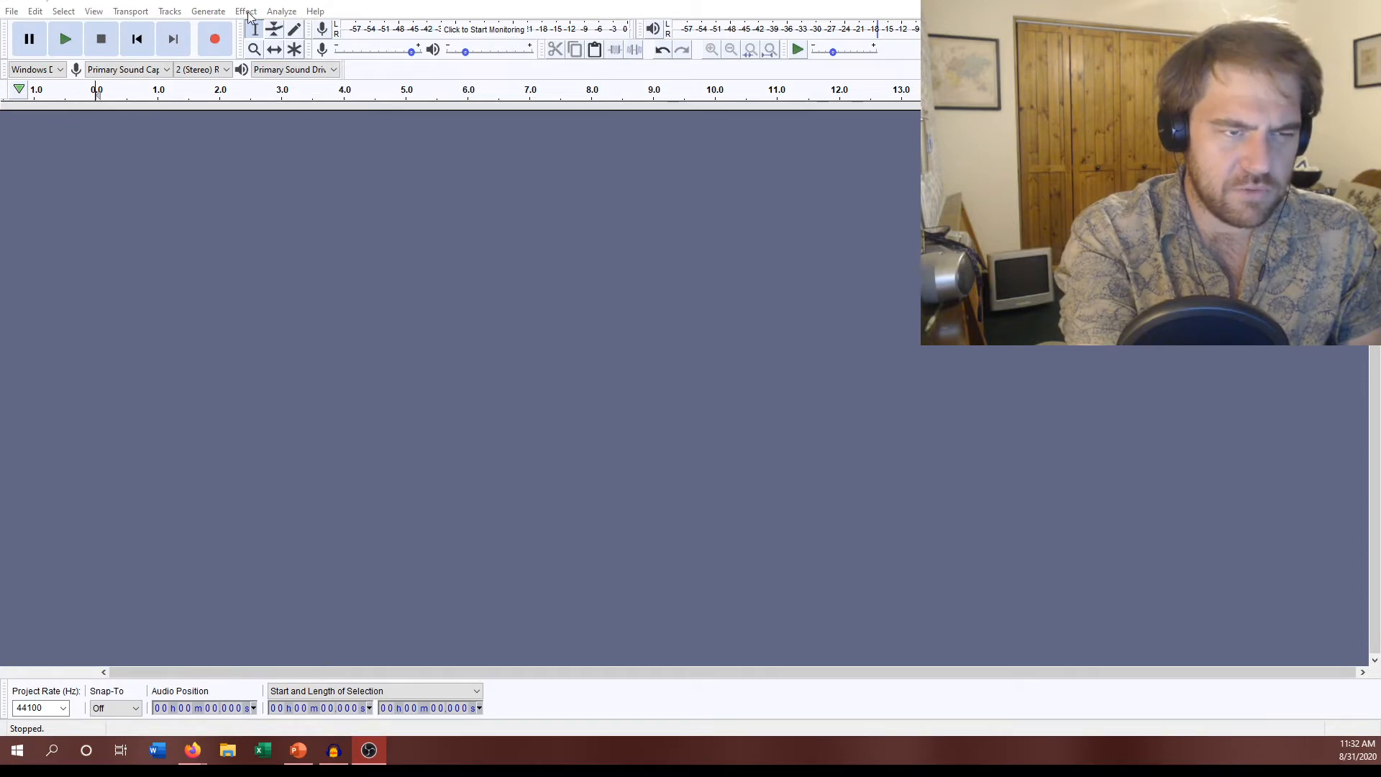
# Start generating a noise track and set its noise type to White
pyautogui.click(225, 13)
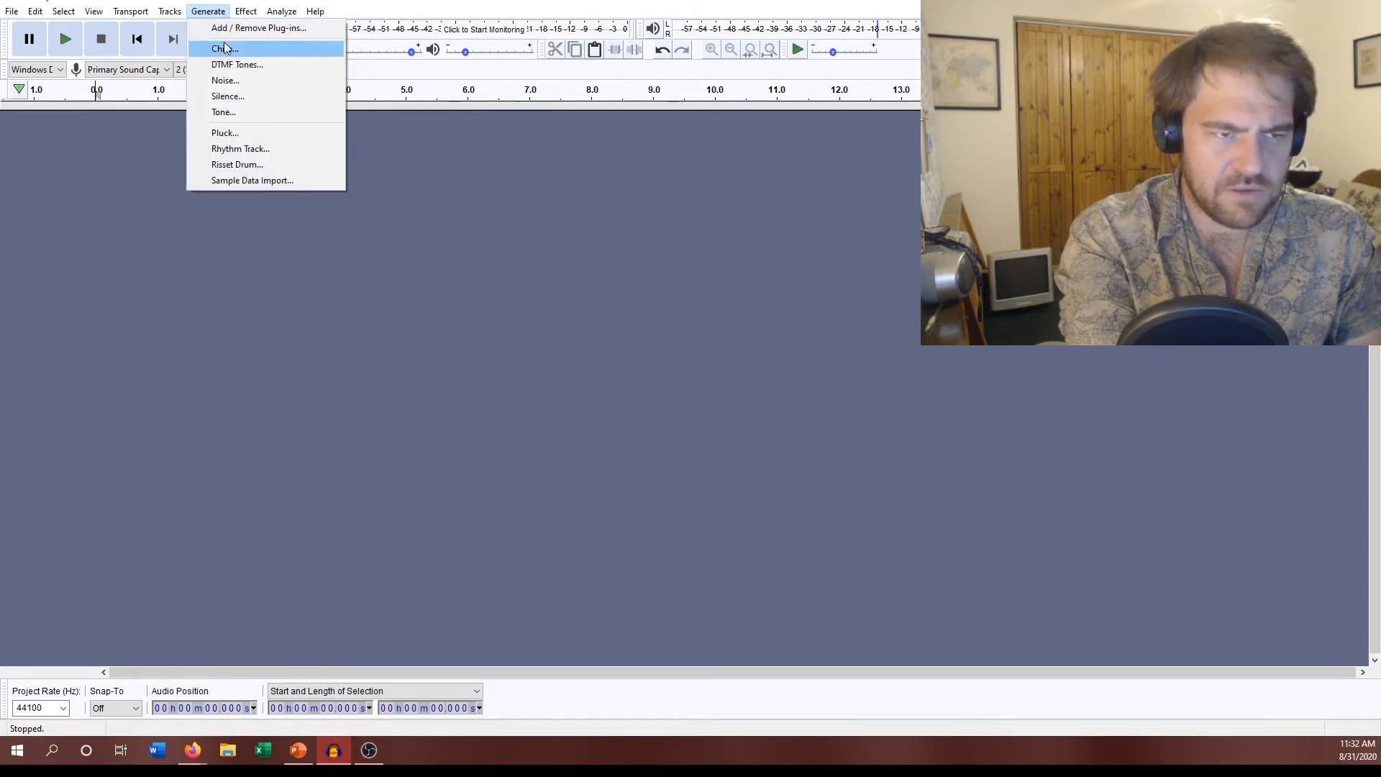
pyautogui.click(237, 85)
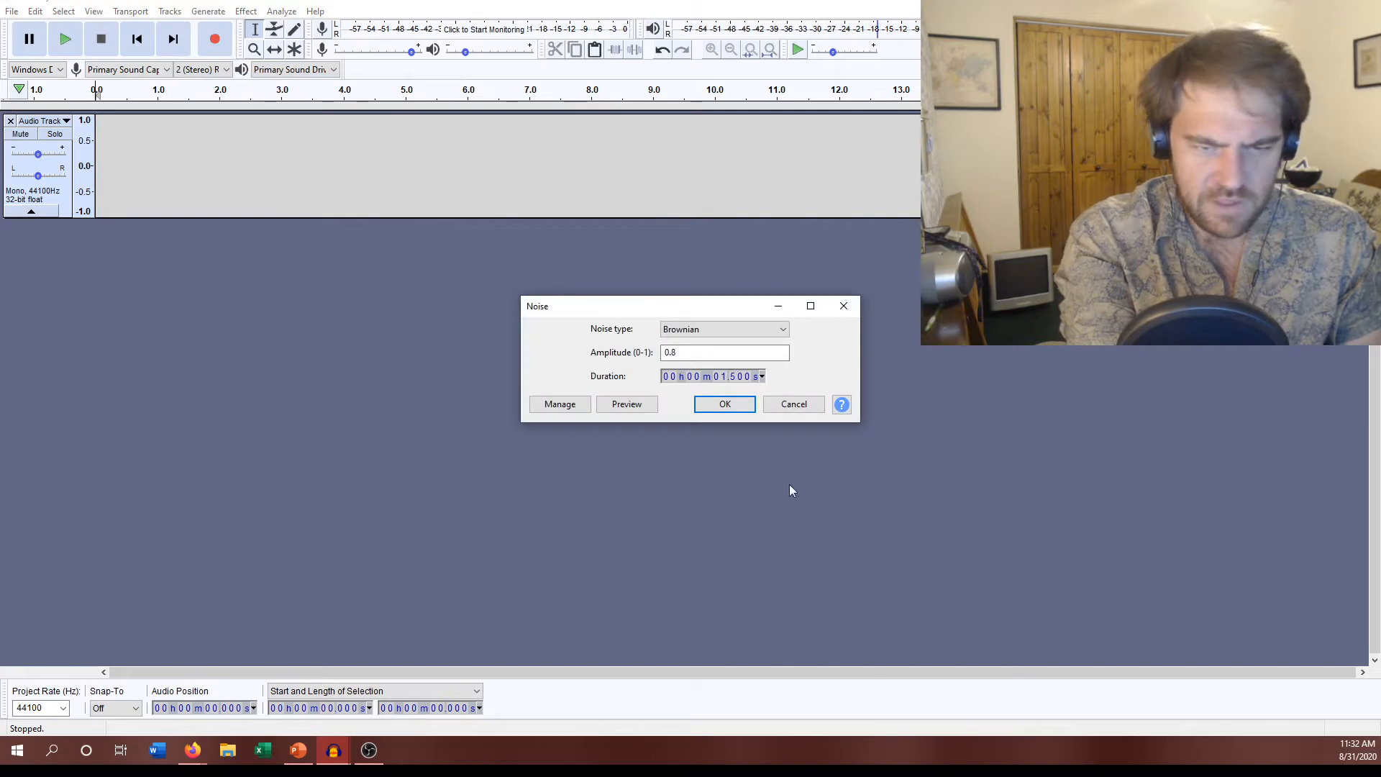
pyautogui.click(785, 331)
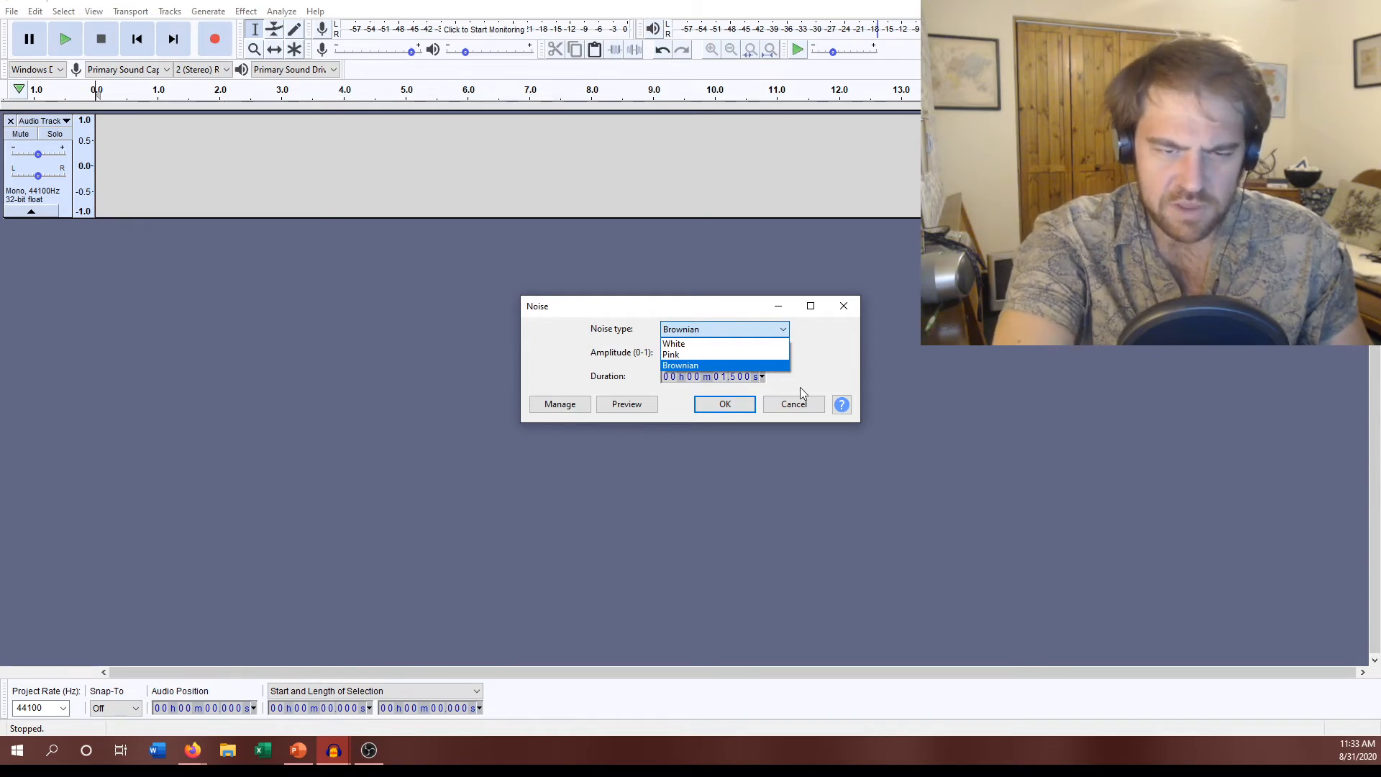
pyautogui.click(741, 344)
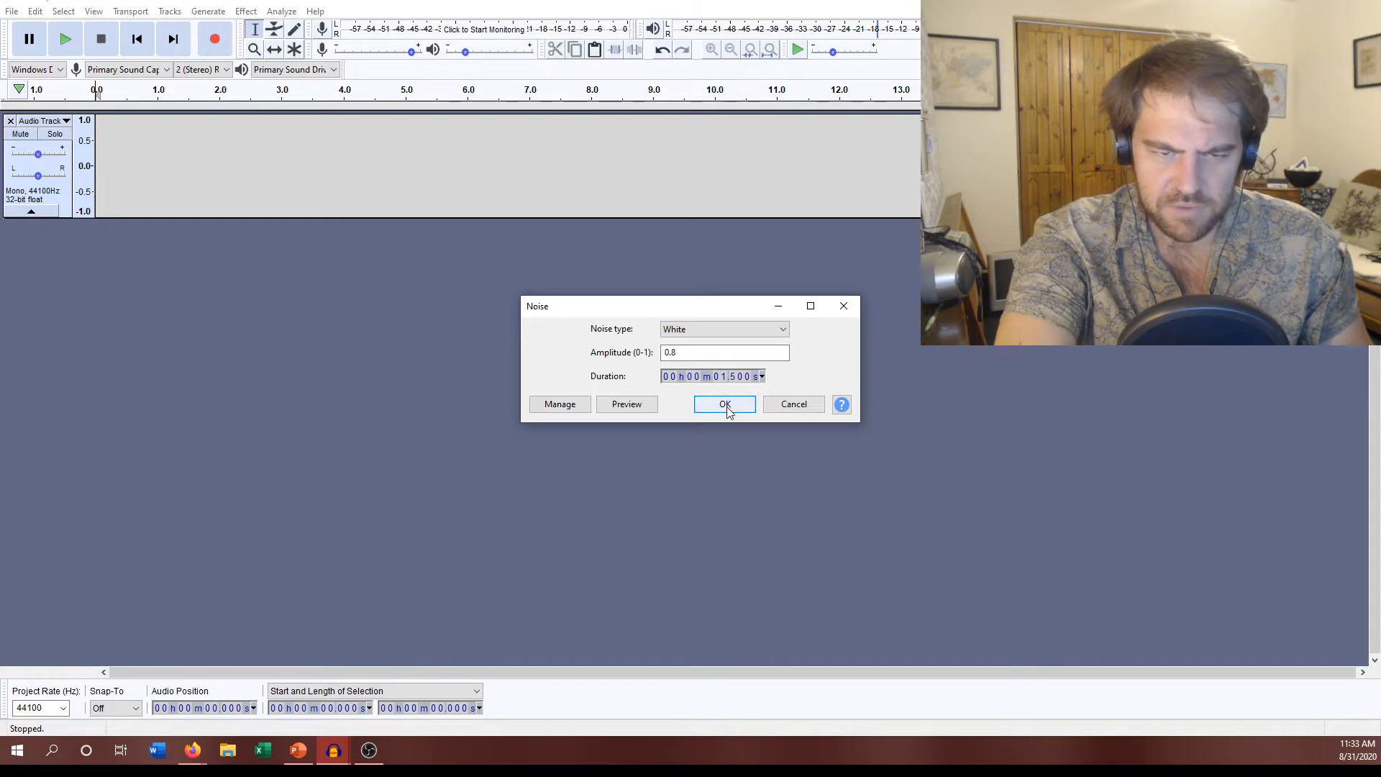
# Set the noise amplitude to 1 and the duration to 1.000 seconds, and generate the white noise
pyautogui.click(704, 352)
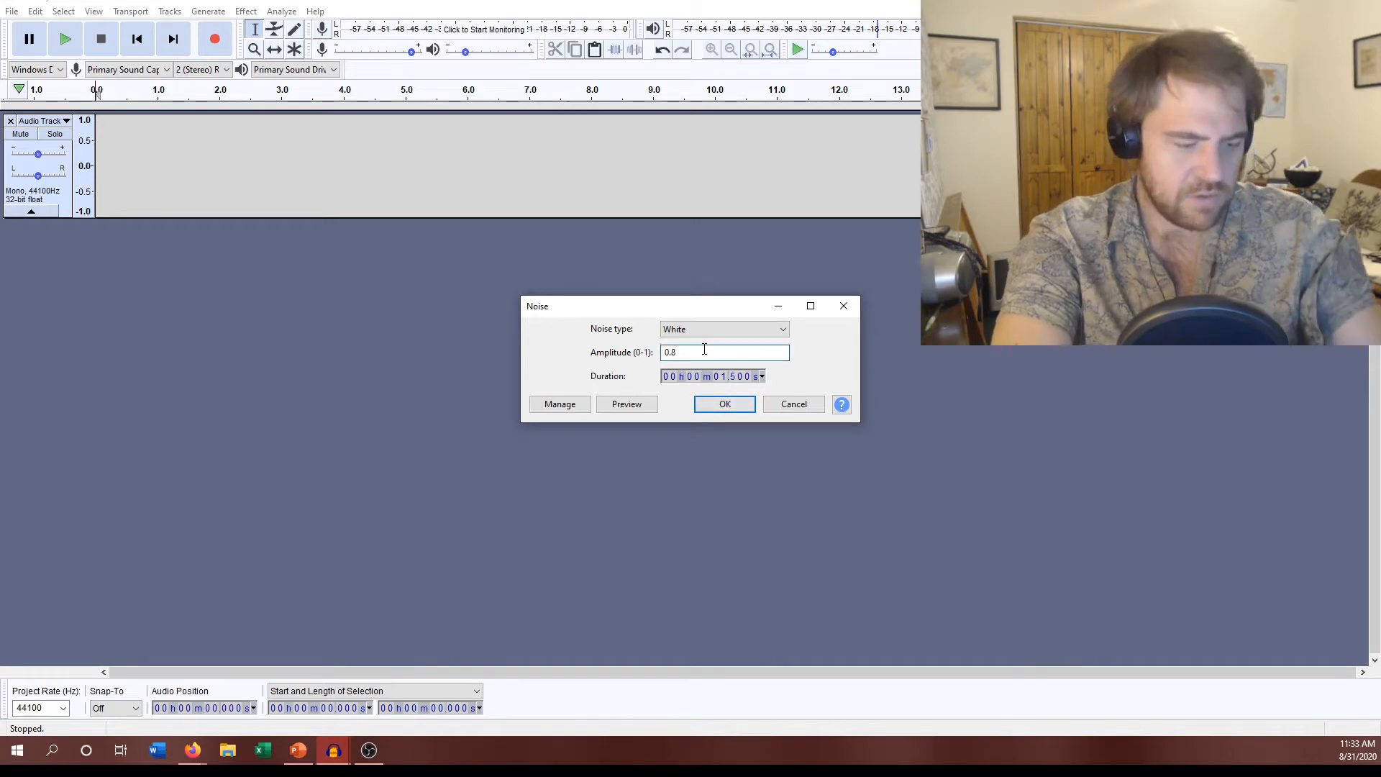
pyautogui.press('BackSpace')
pyautogui.press('BackSpace')
pyautogui.press('BackSpace')
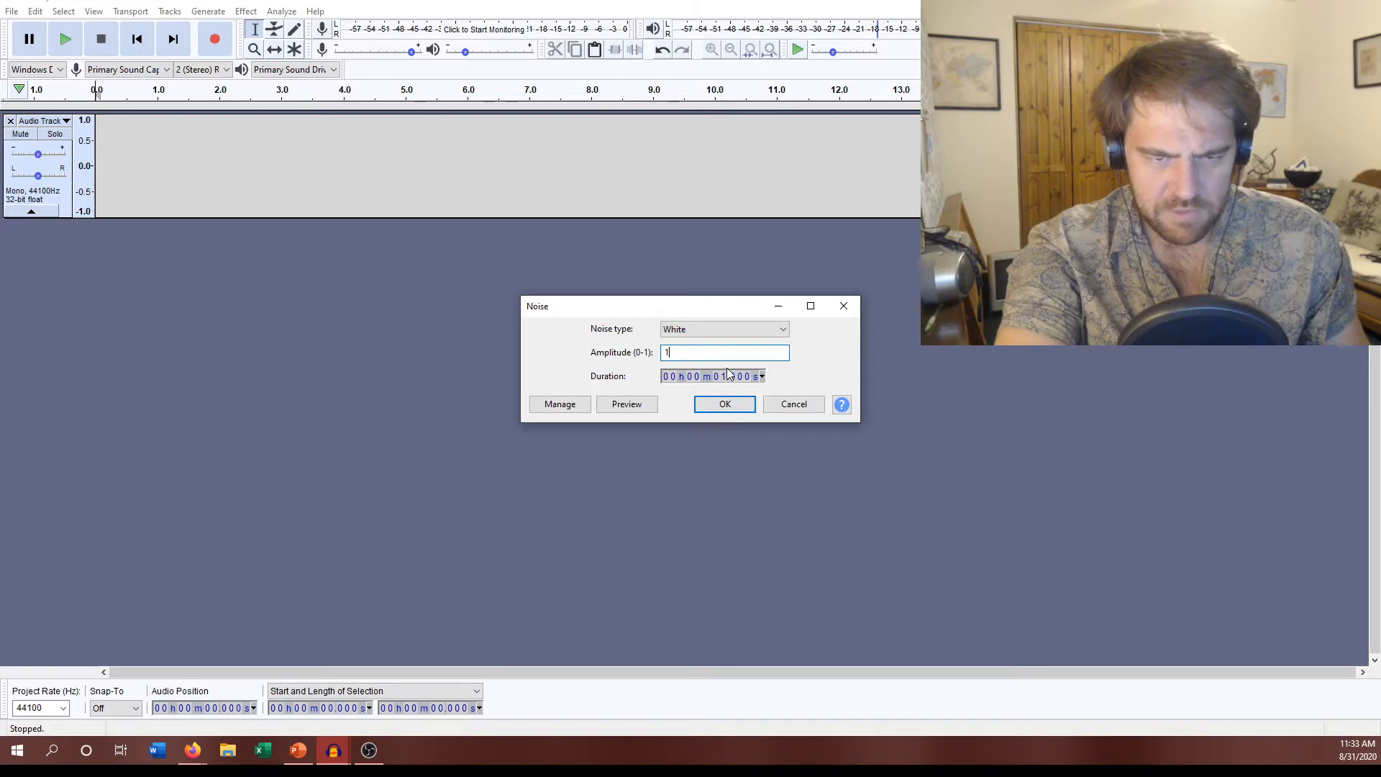
pyautogui.click(724, 376)
pyautogui.write('05')
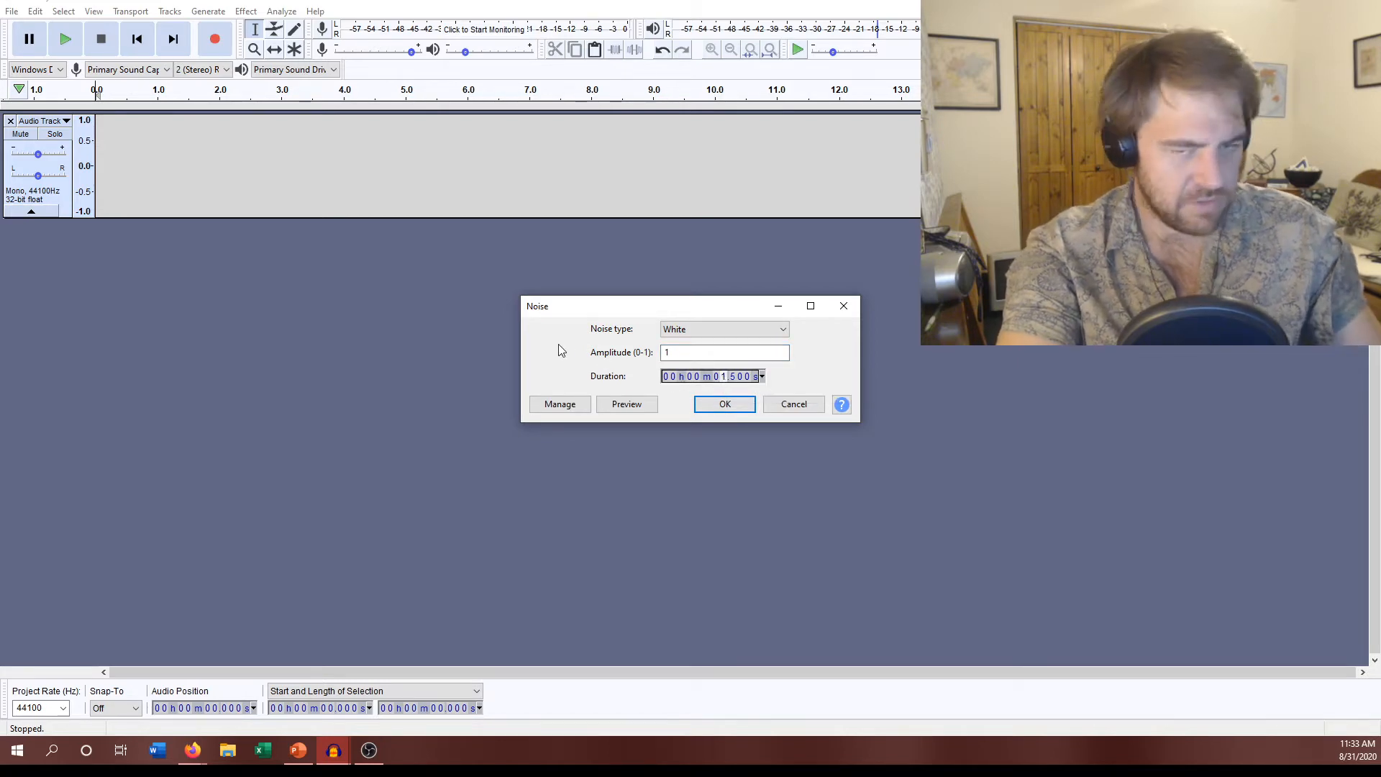
pyautogui.write('0')
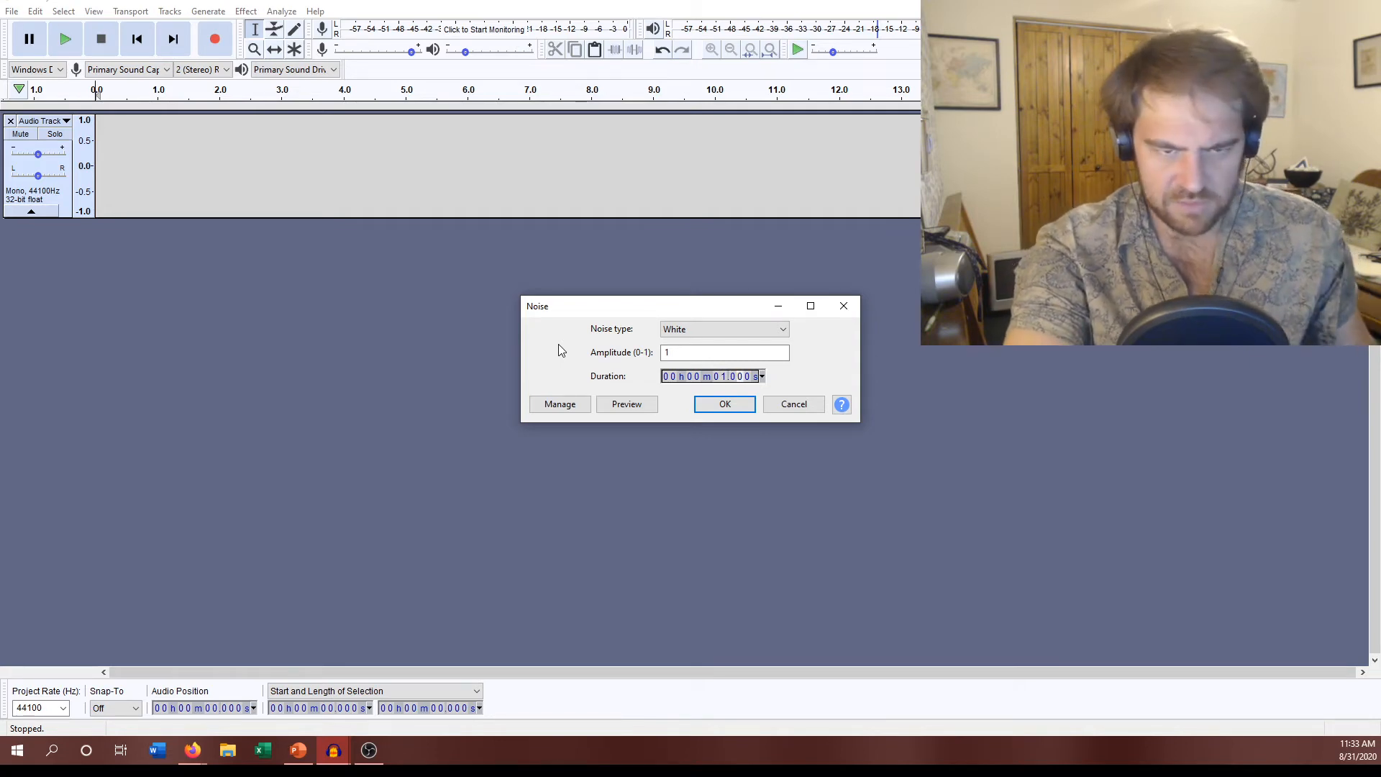
pyautogui.click(740, 403)
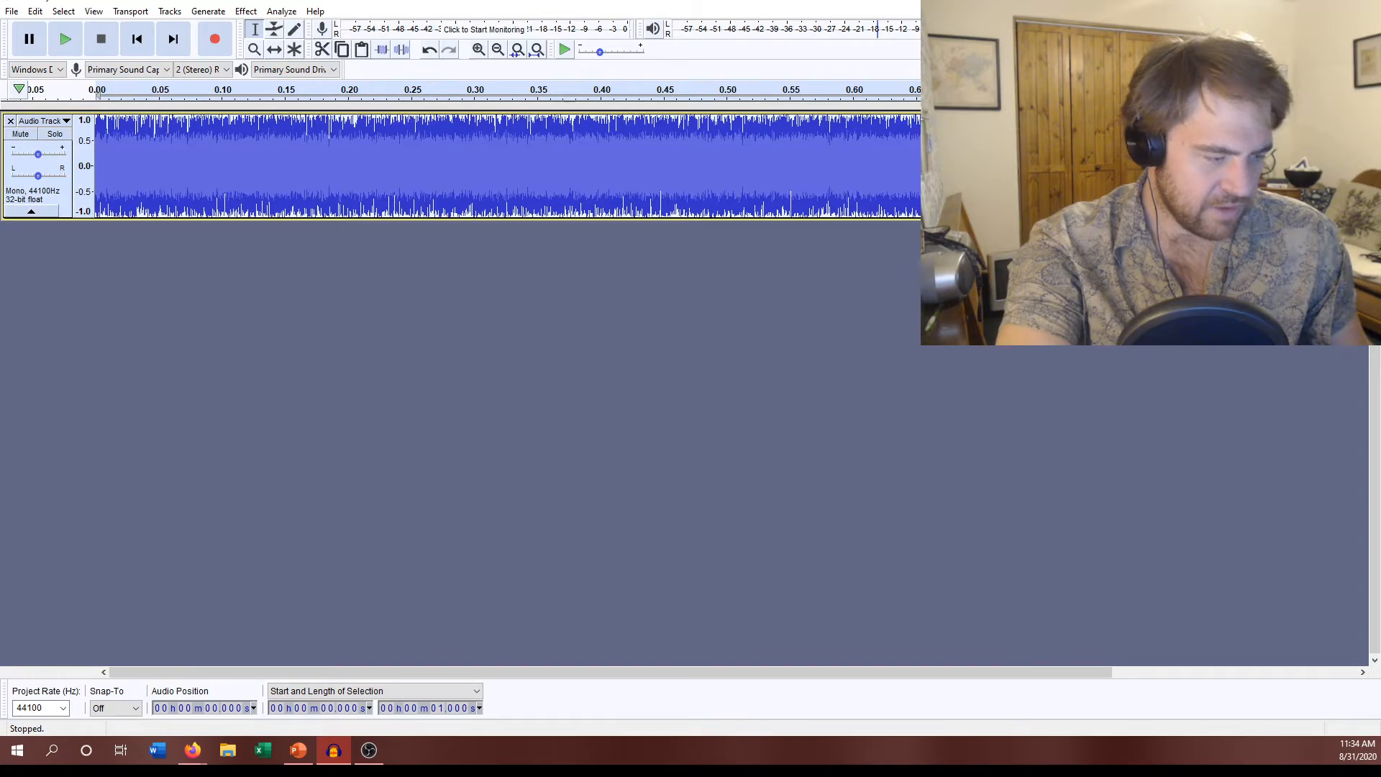
# Play back the generated white noise track twice to listen to it
pyautogui.hotkey('alt', 'Tab')
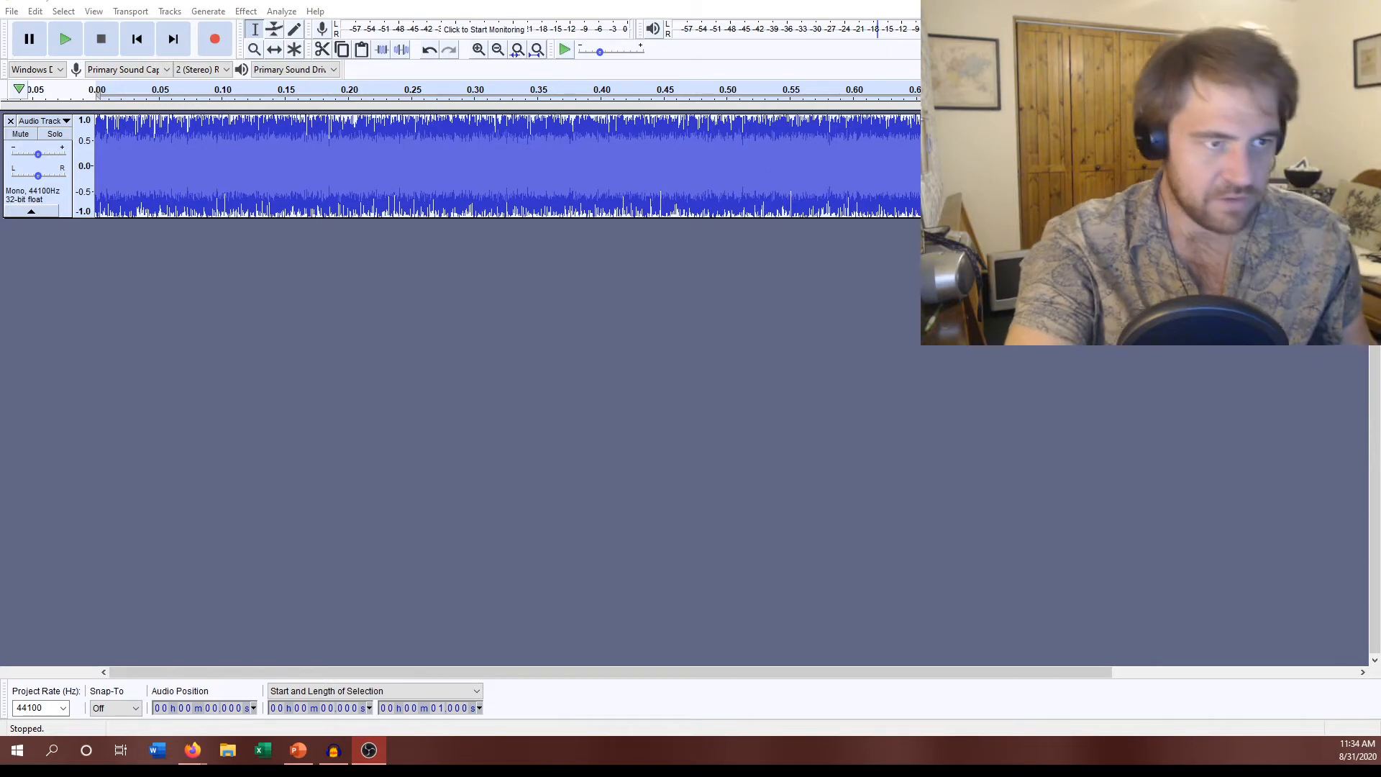
pyautogui.click(66, 41)
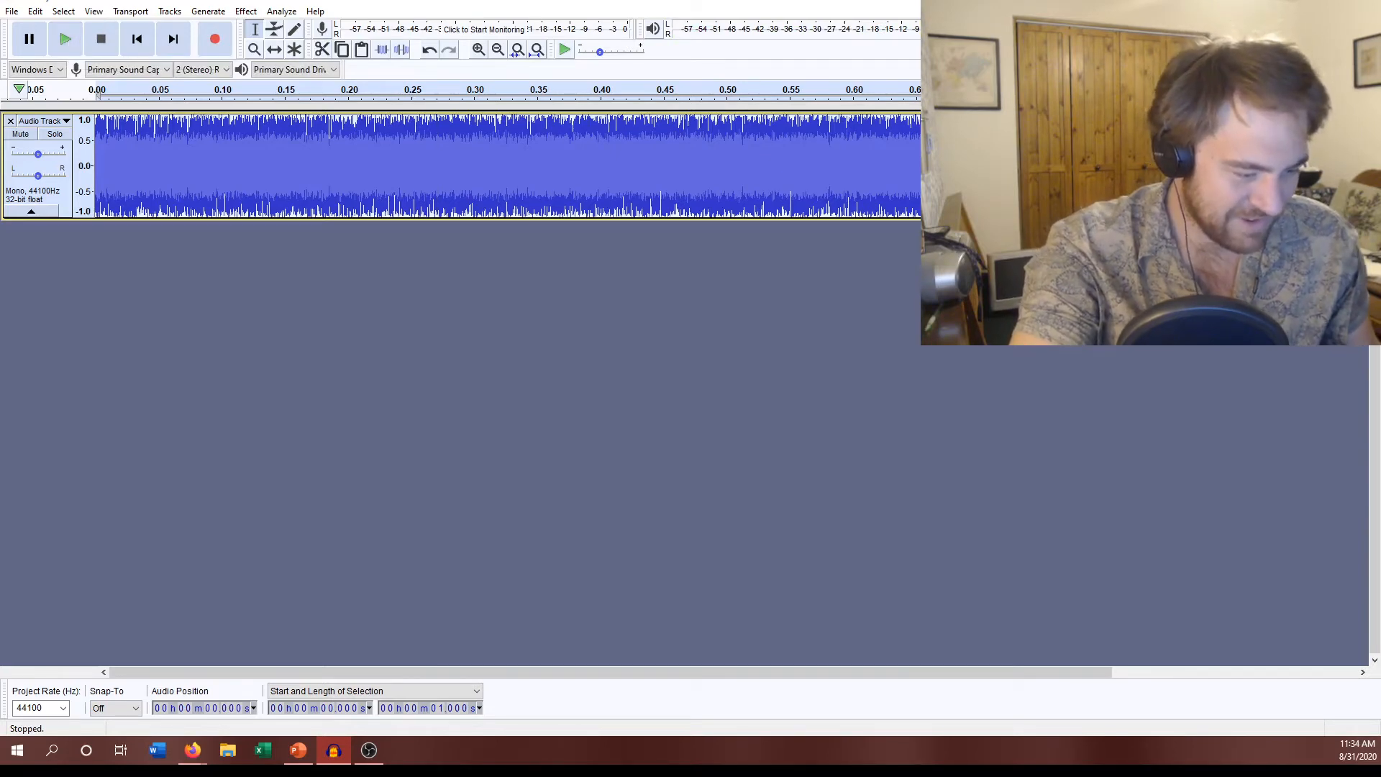
pyautogui.hotkey('alt', 'Tab')
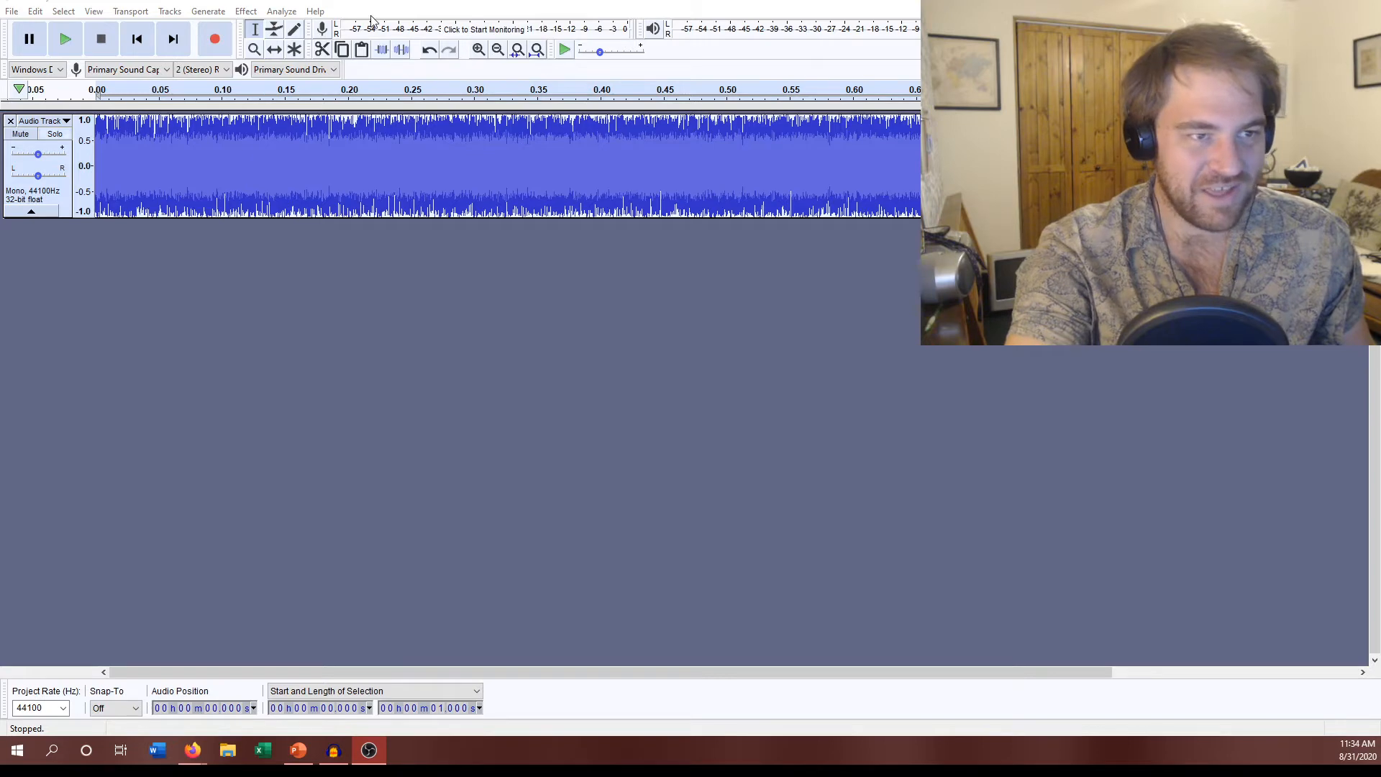
pyautogui.click(67, 44)
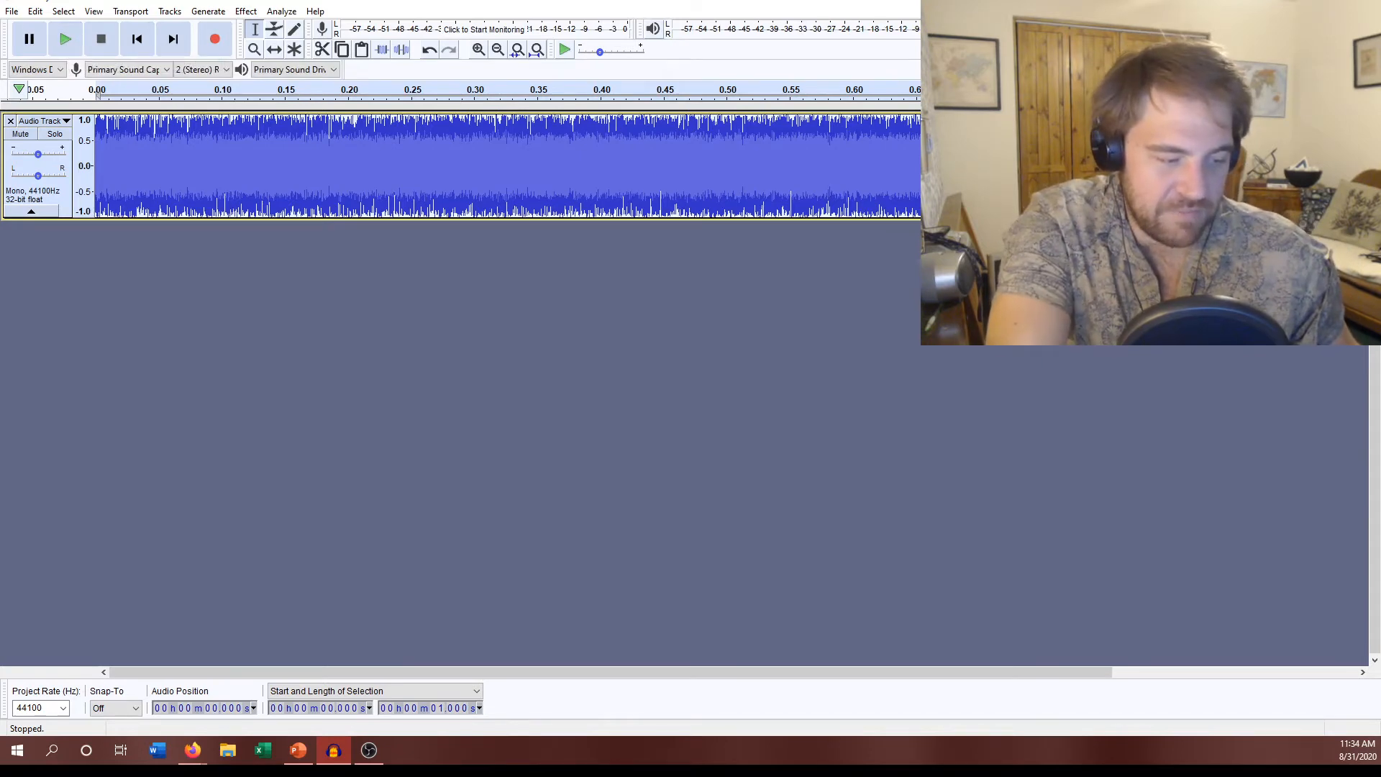
pyautogui.hotkey('alt', 'Tab')
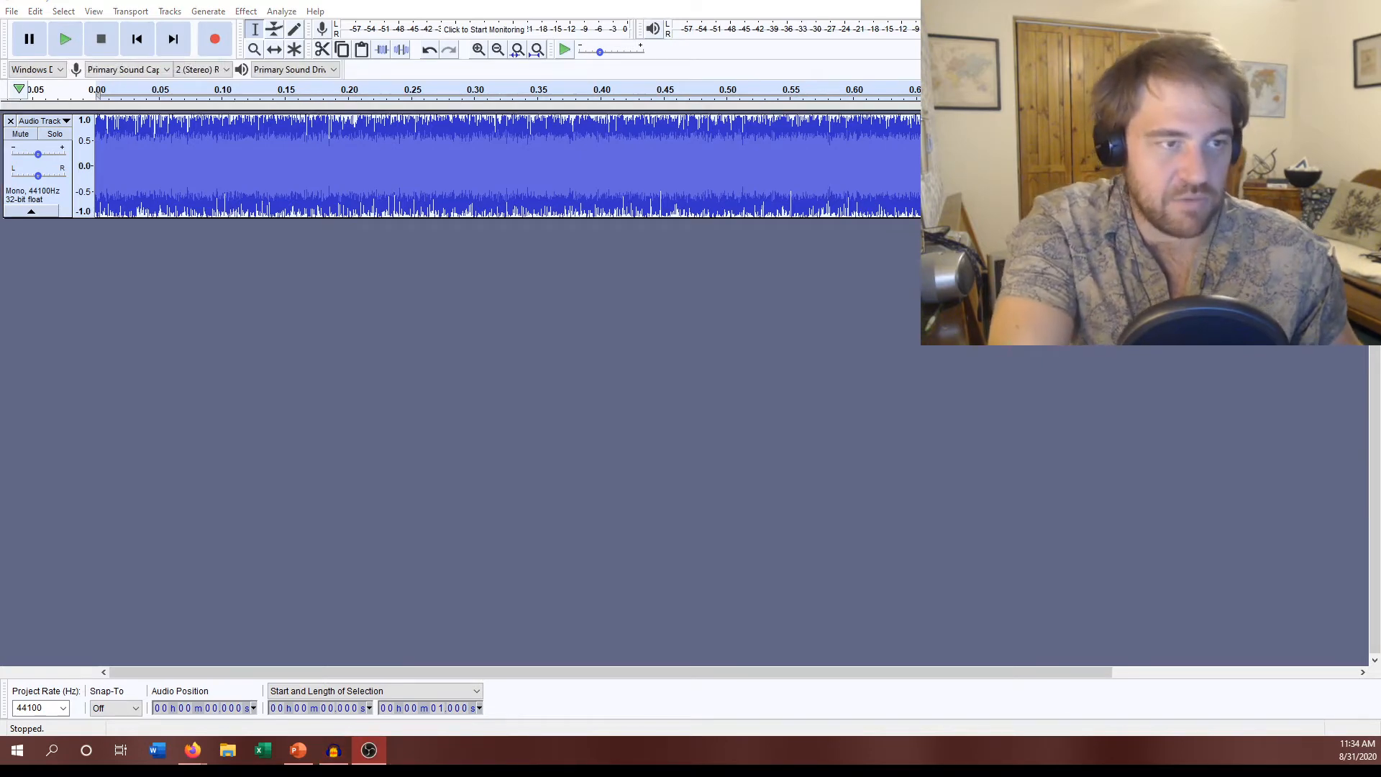
pyautogui.click(556, 354)
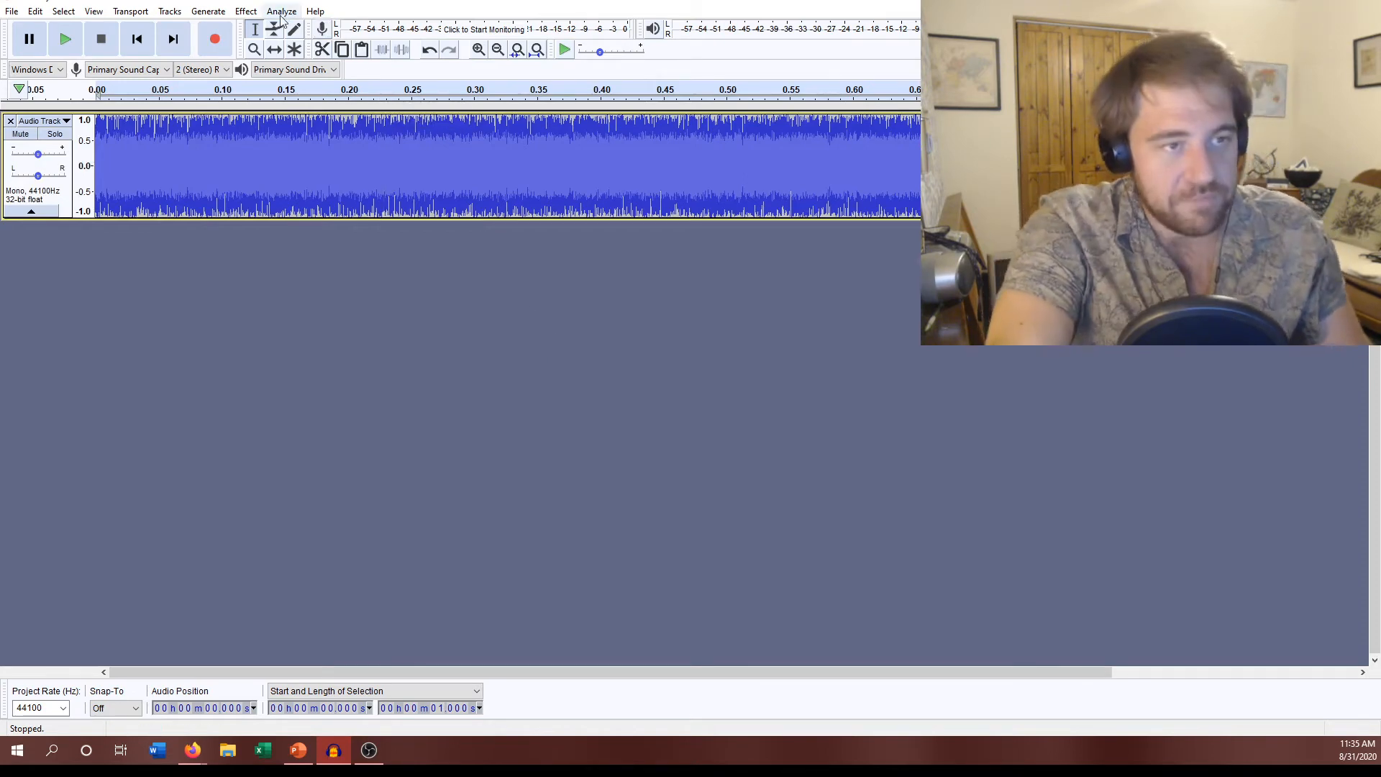
# Generate a second track of Brownian noise with an amplitude of 1 and a duration of 1 second
pyautogui.click(211, 13)
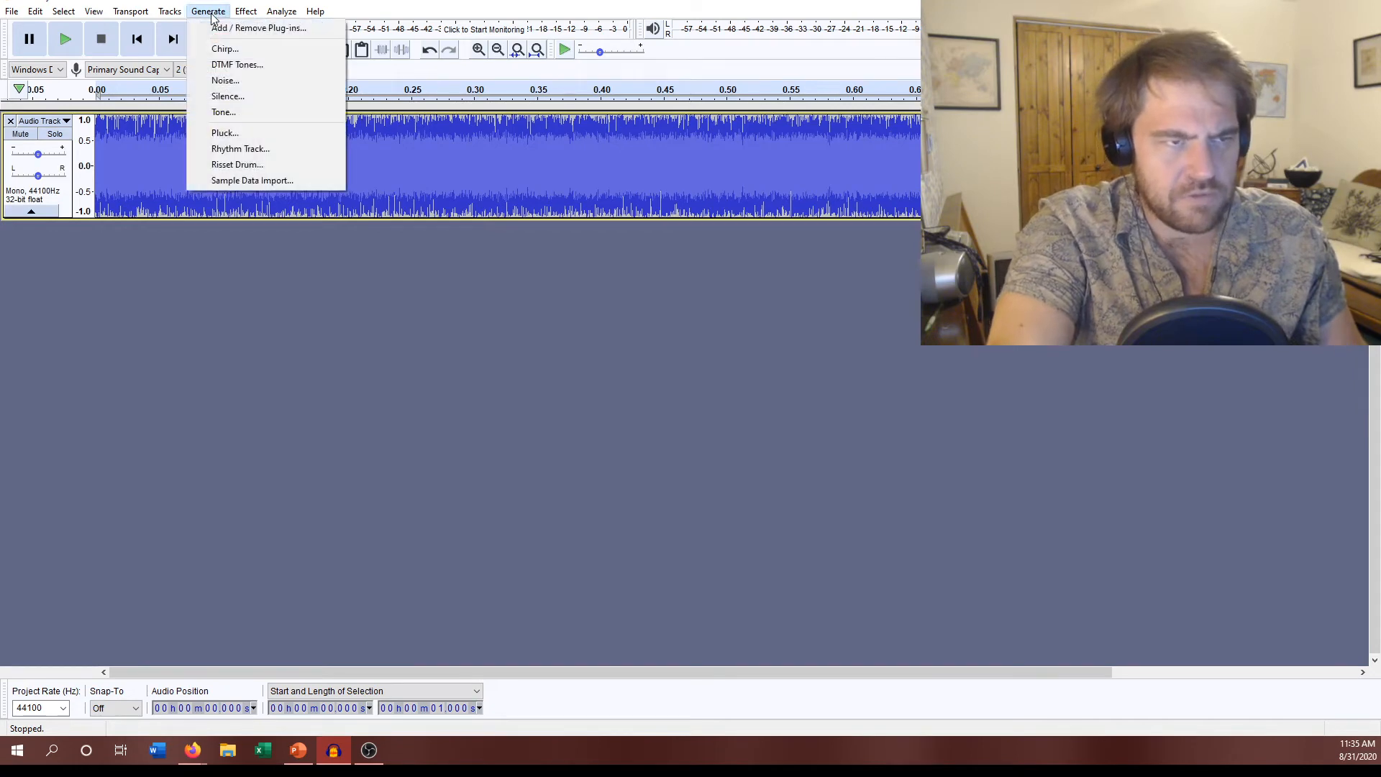
pyautogui.click(235, 80)
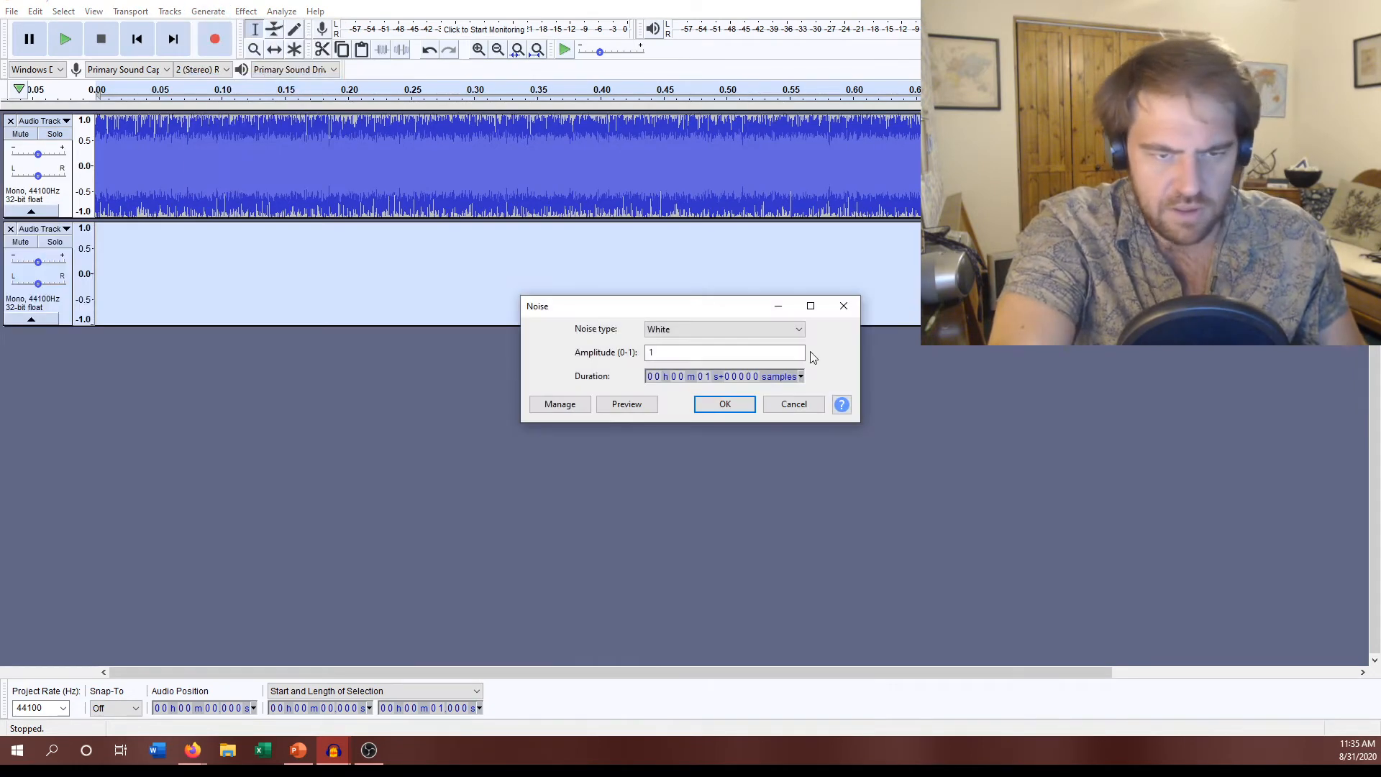
pyautogui.click(774, 331)
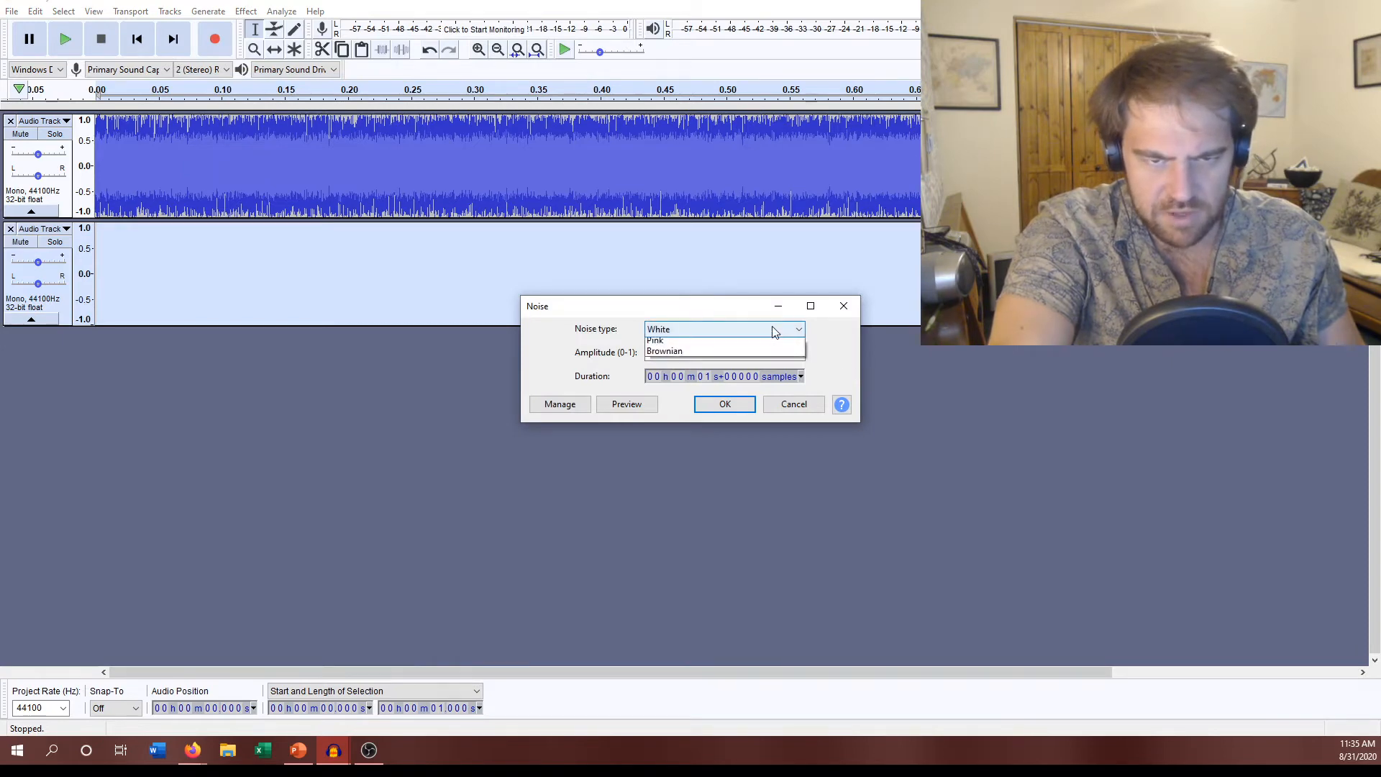
pyautogui.click(755, 363)
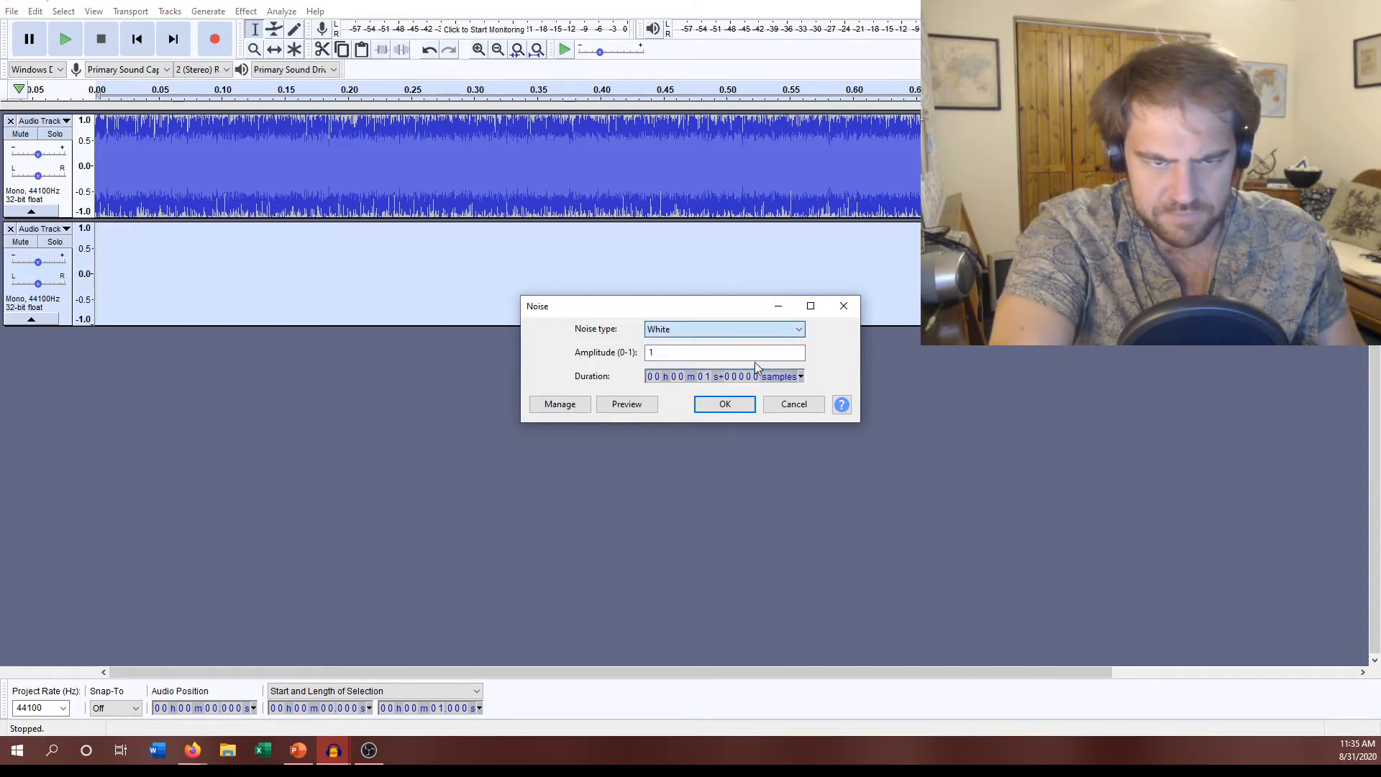
pyautogui.click(723, 404)
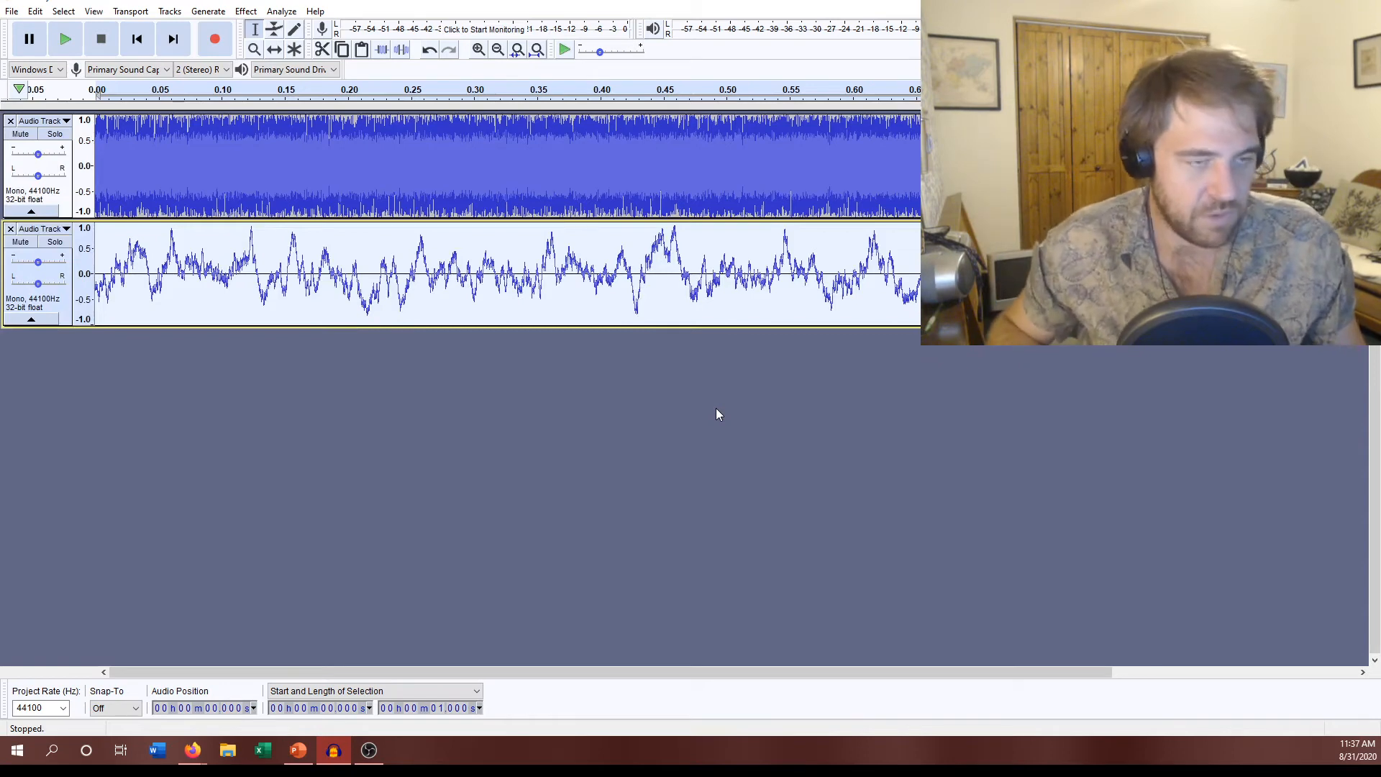
# Listen to the Brownian noise track soloed from the beginning, and turn its solo off again
pyautogui.click(305, 242)
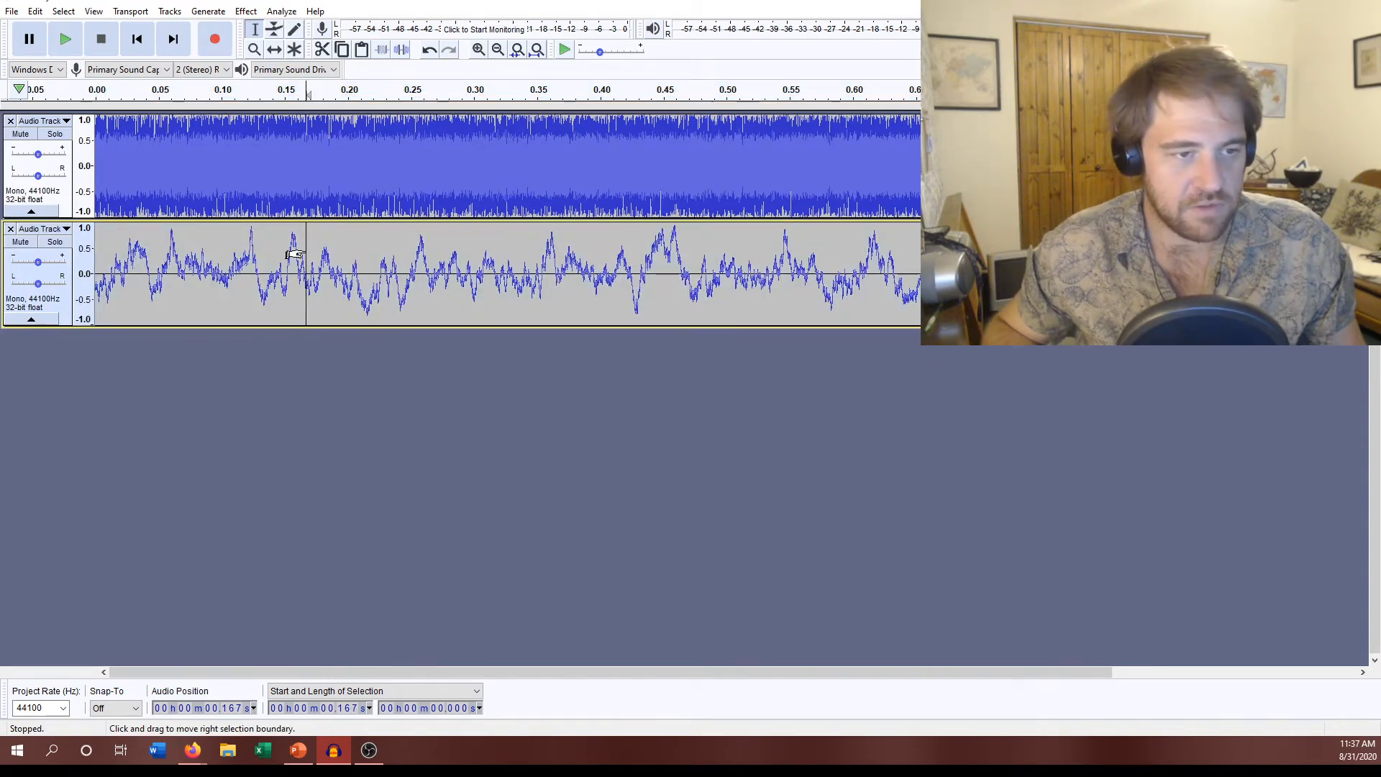
pyautogui.click(54, 243)
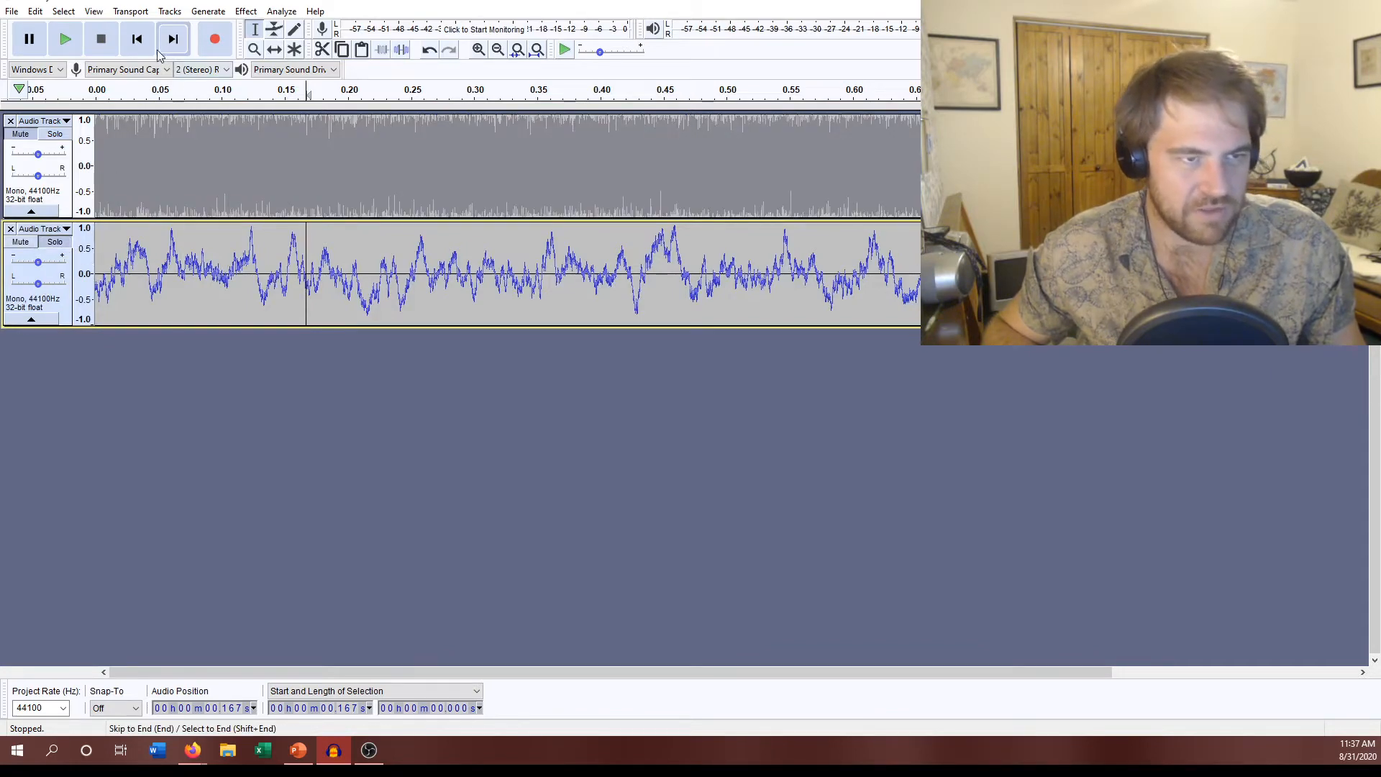
pyautogui.click(137, 39)
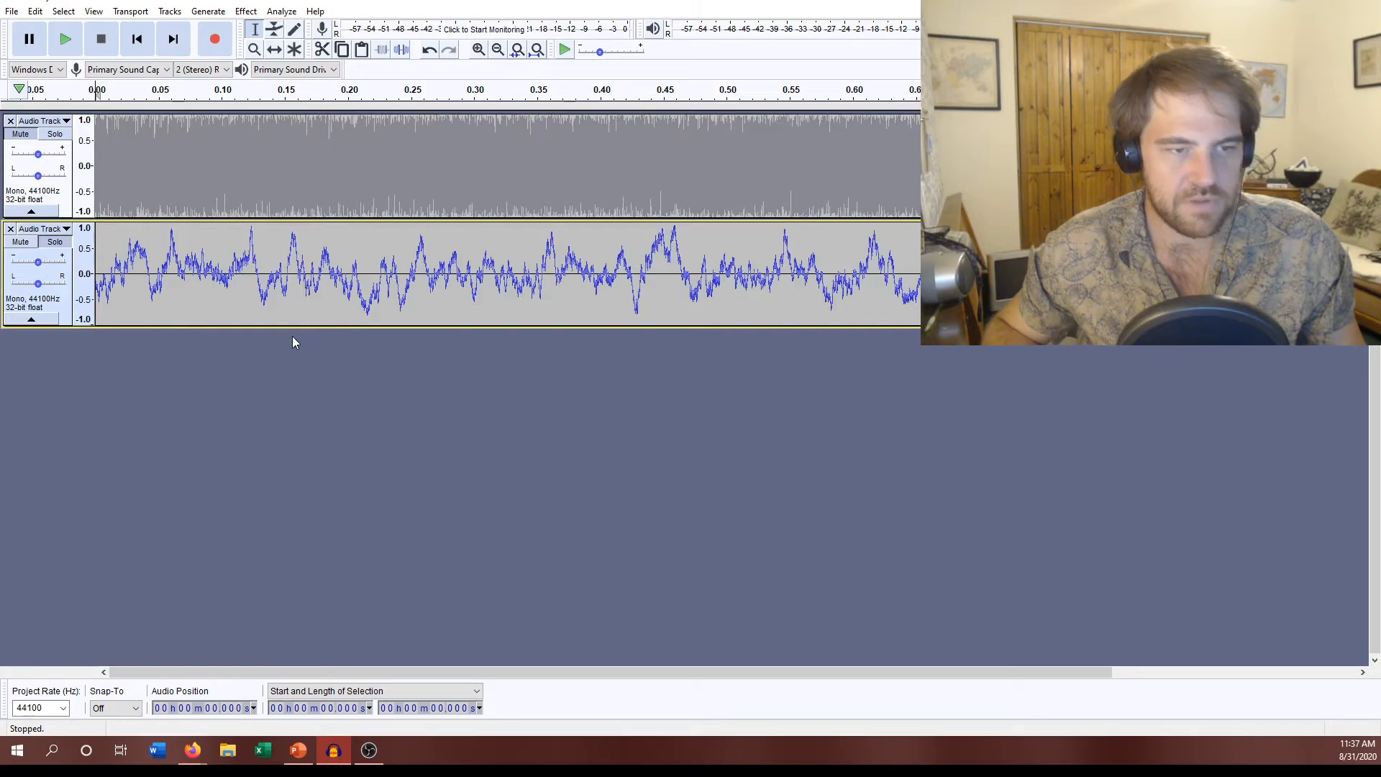
pyautogui.click(66, 40)
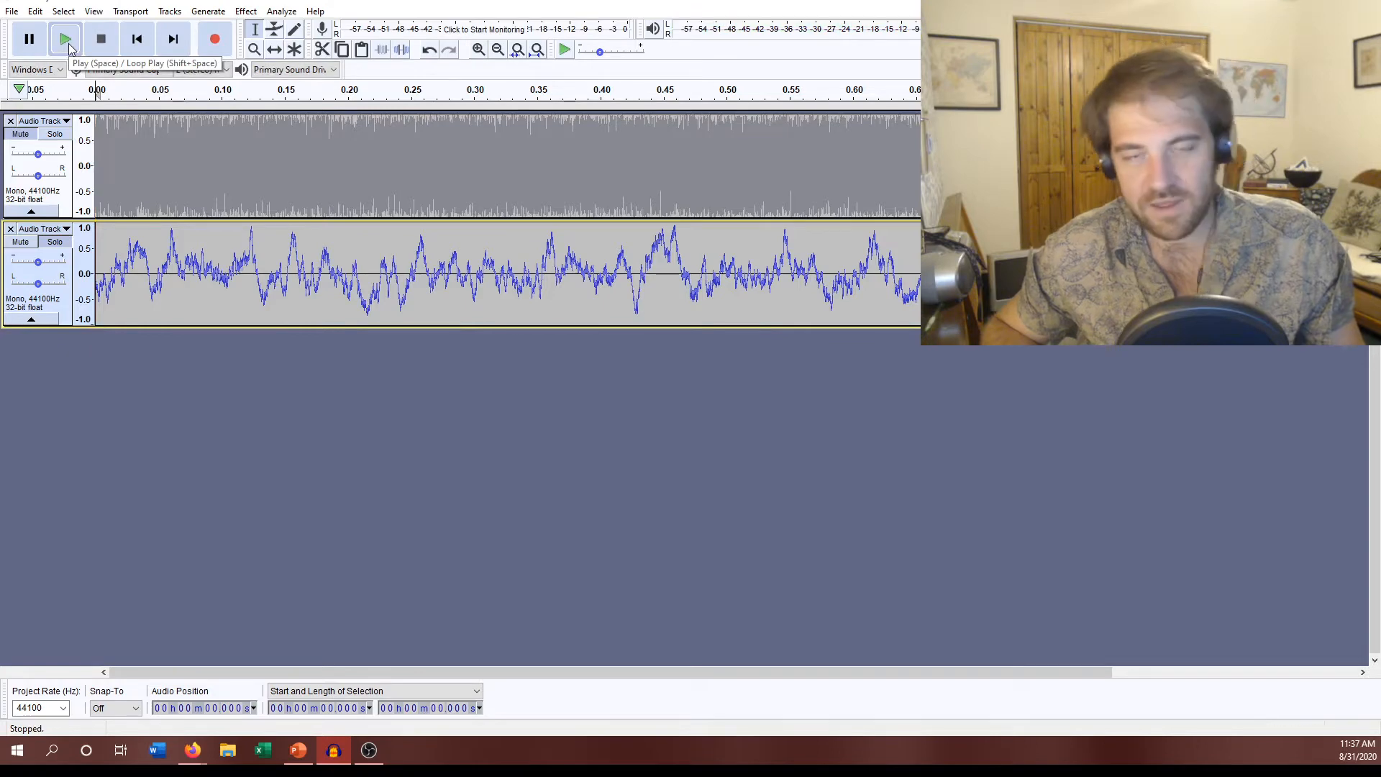
pyautogui.click(67, 43)
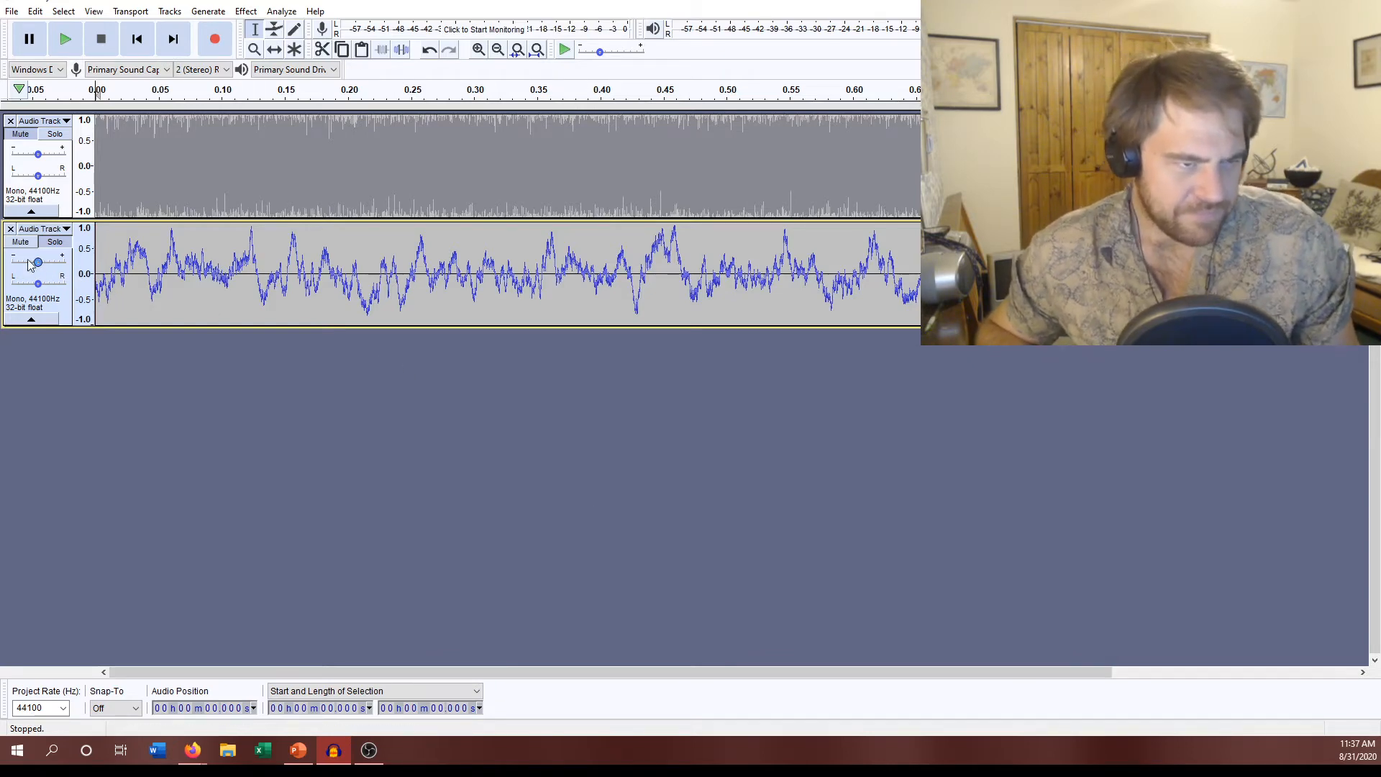
pyautogui.click(55, 241)
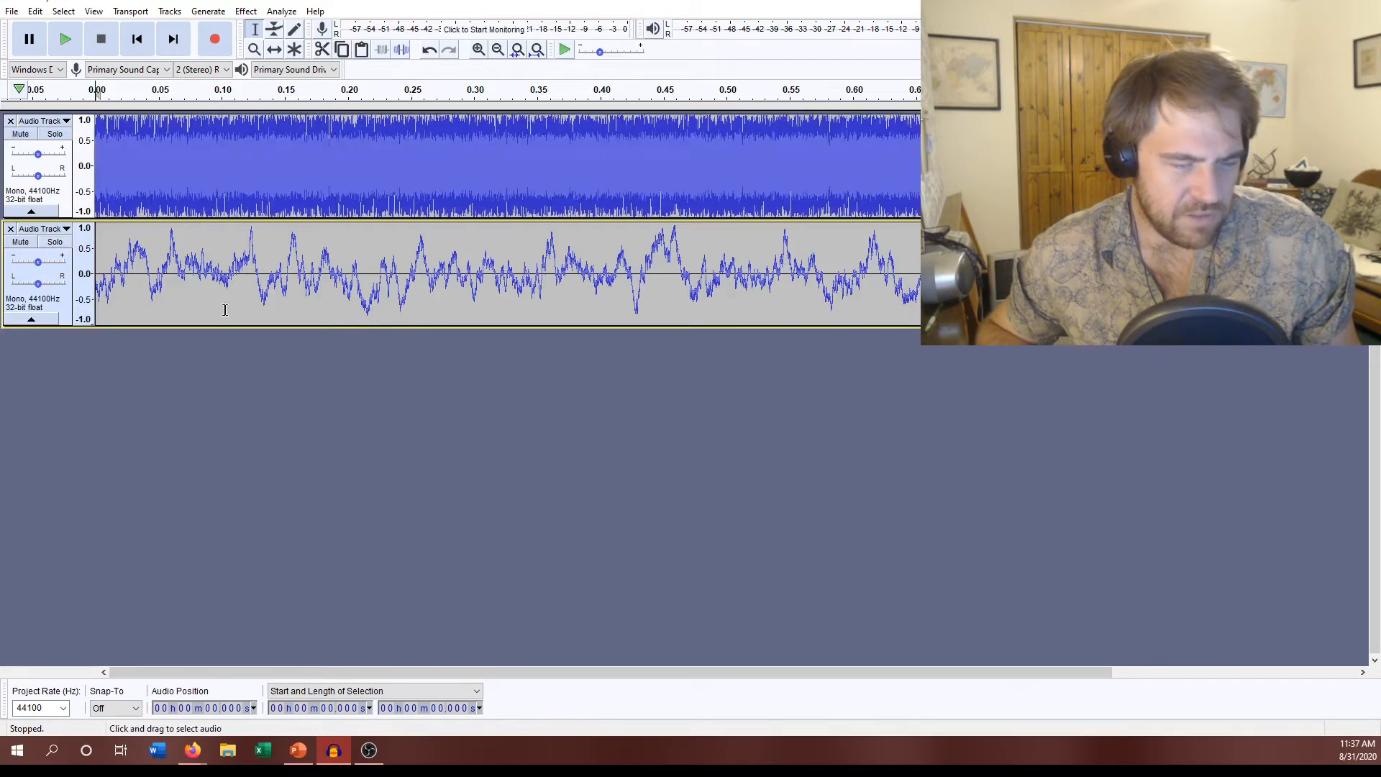
pyautogui.click(454, 133)
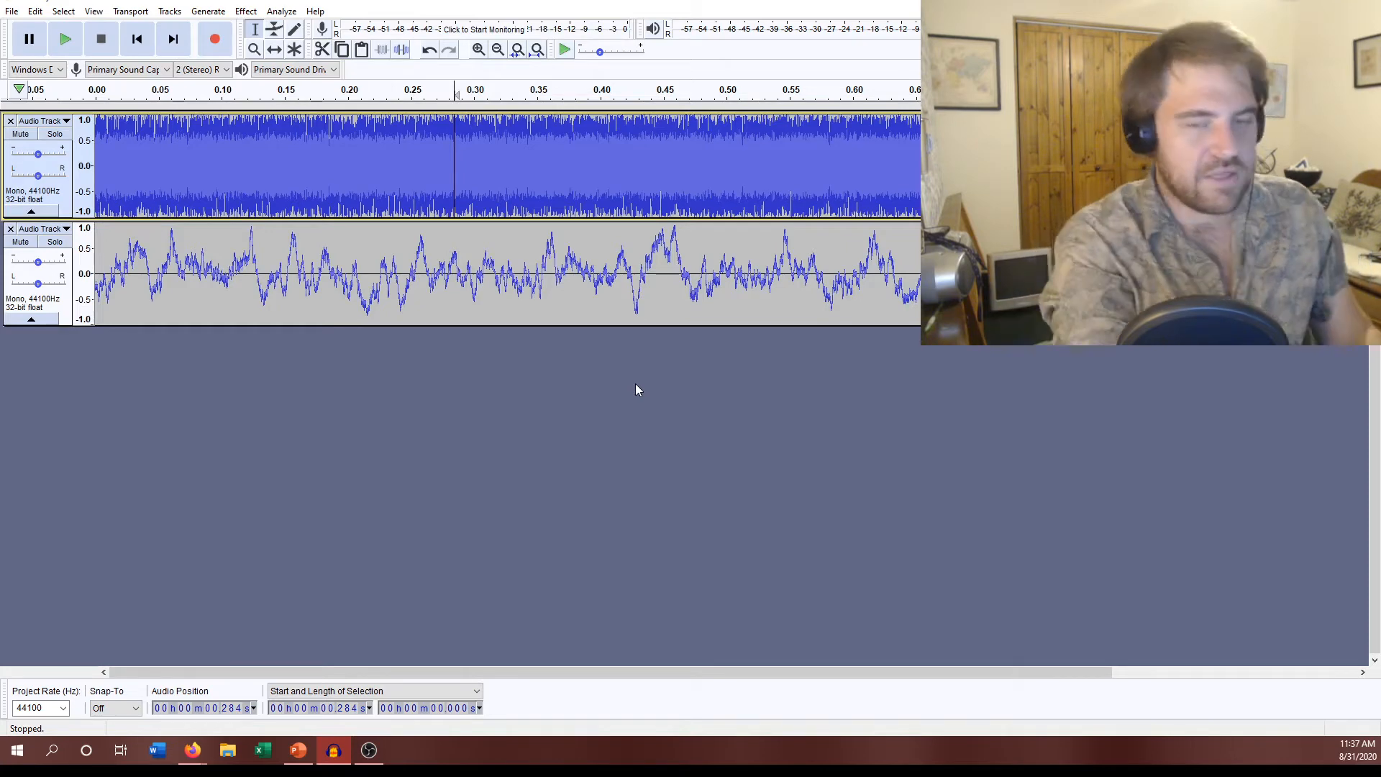
pyautogui.moveTo(436, 161); pyautogui.dragTo(844, 182)
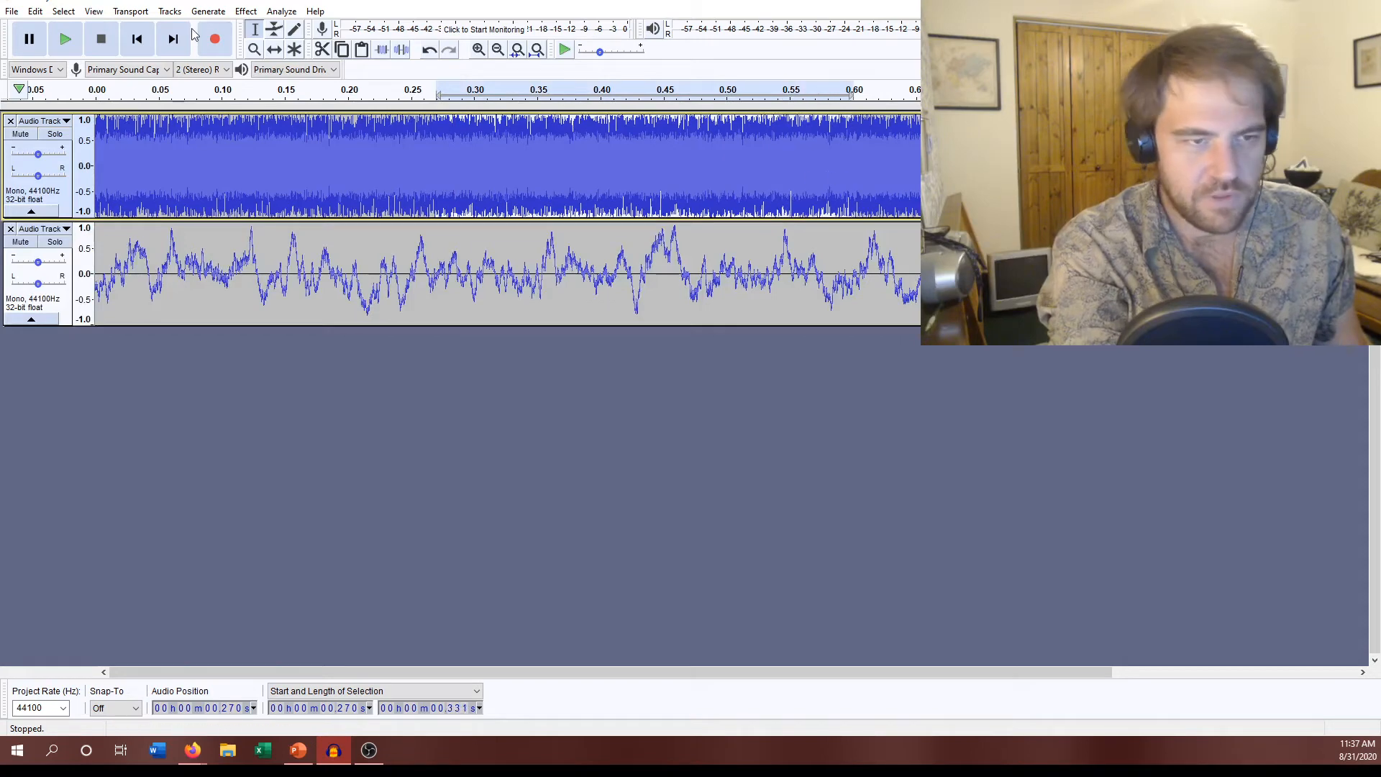
pyautogui.click(389, 162)
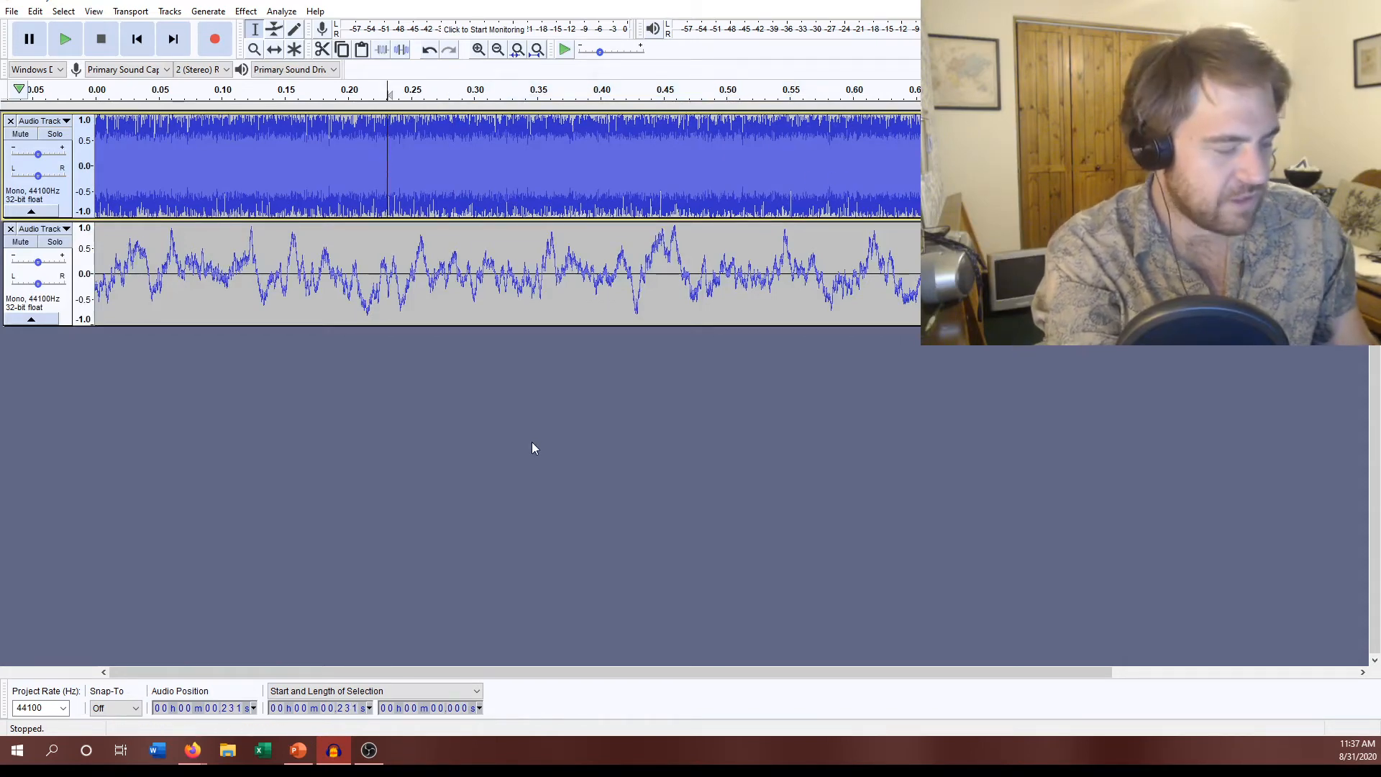
pyautogui.press('ctrl')
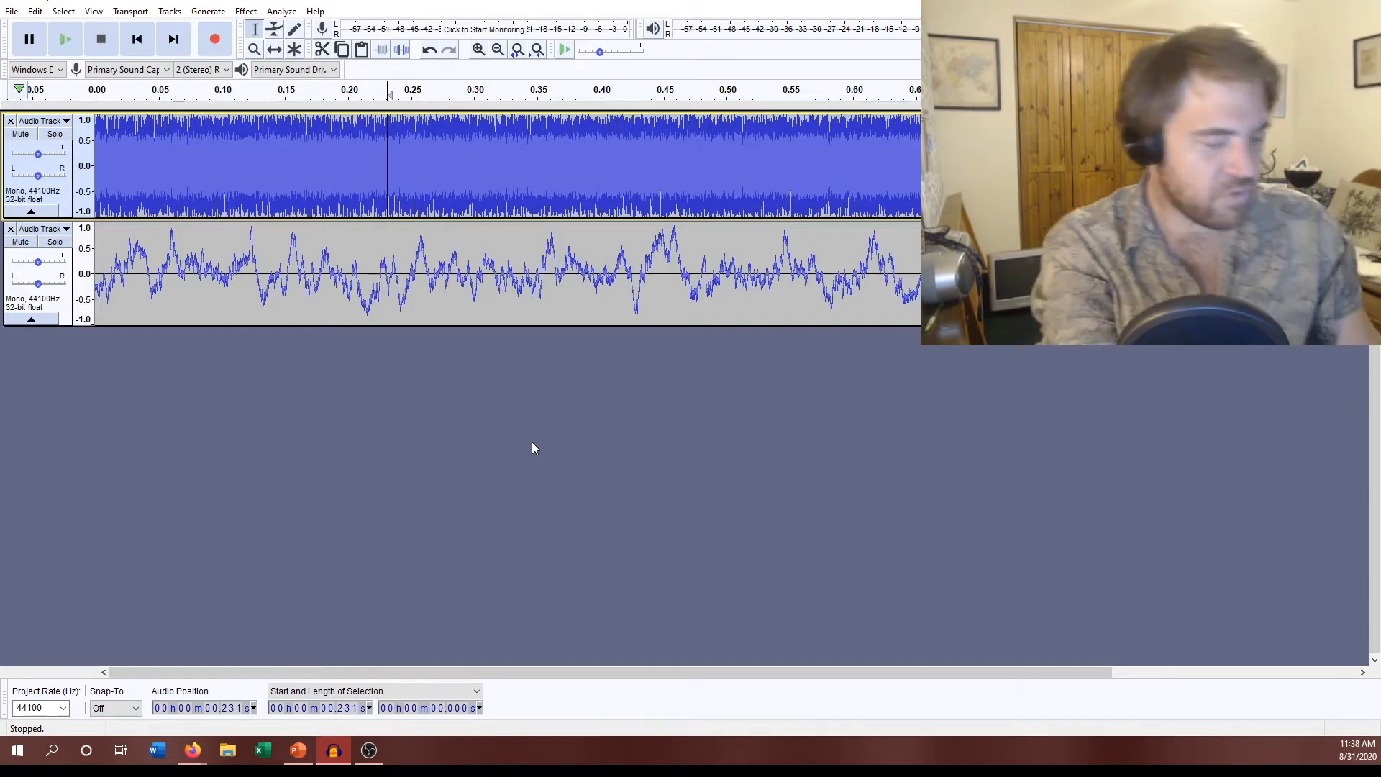
pyautogui.click(497, 177)
pyautogui.hotkey('ctrl', 'a')
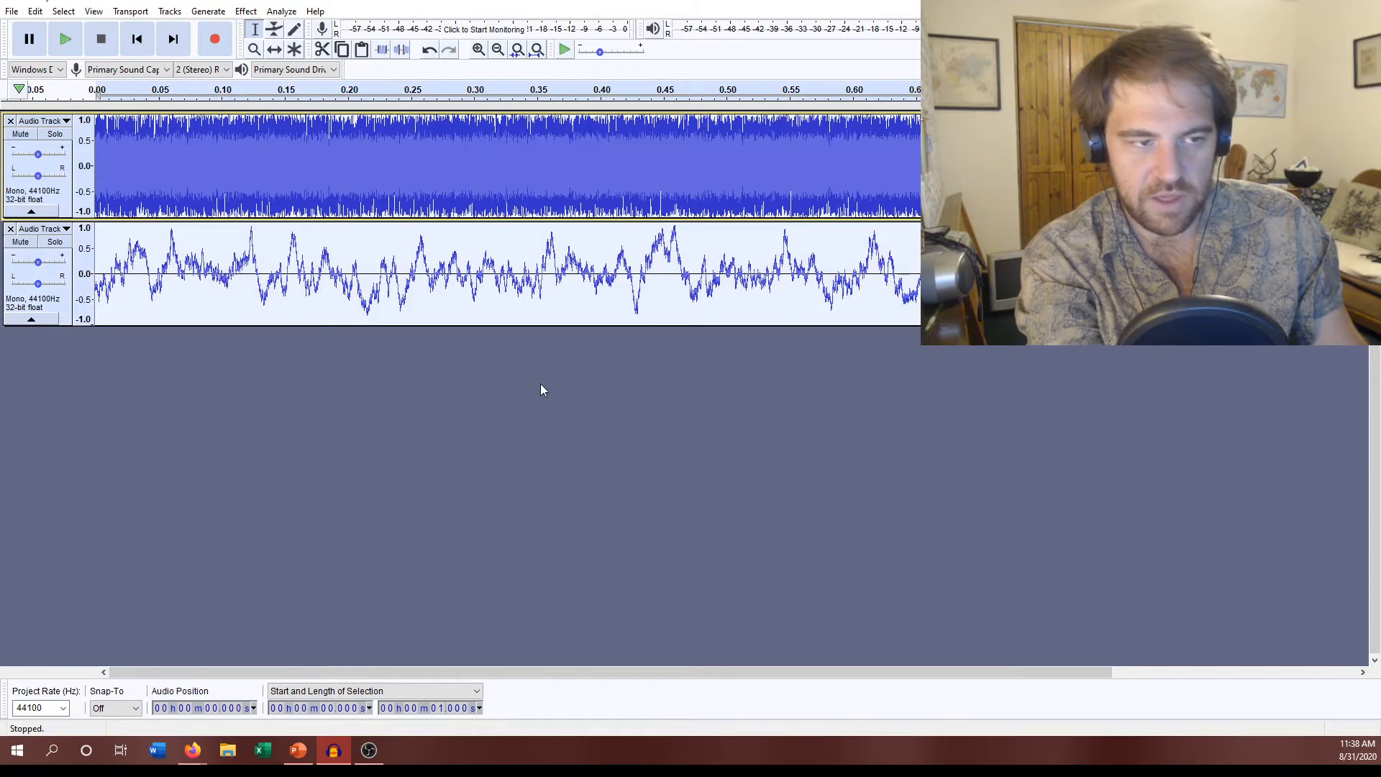
pyautogui.click(392, 160)
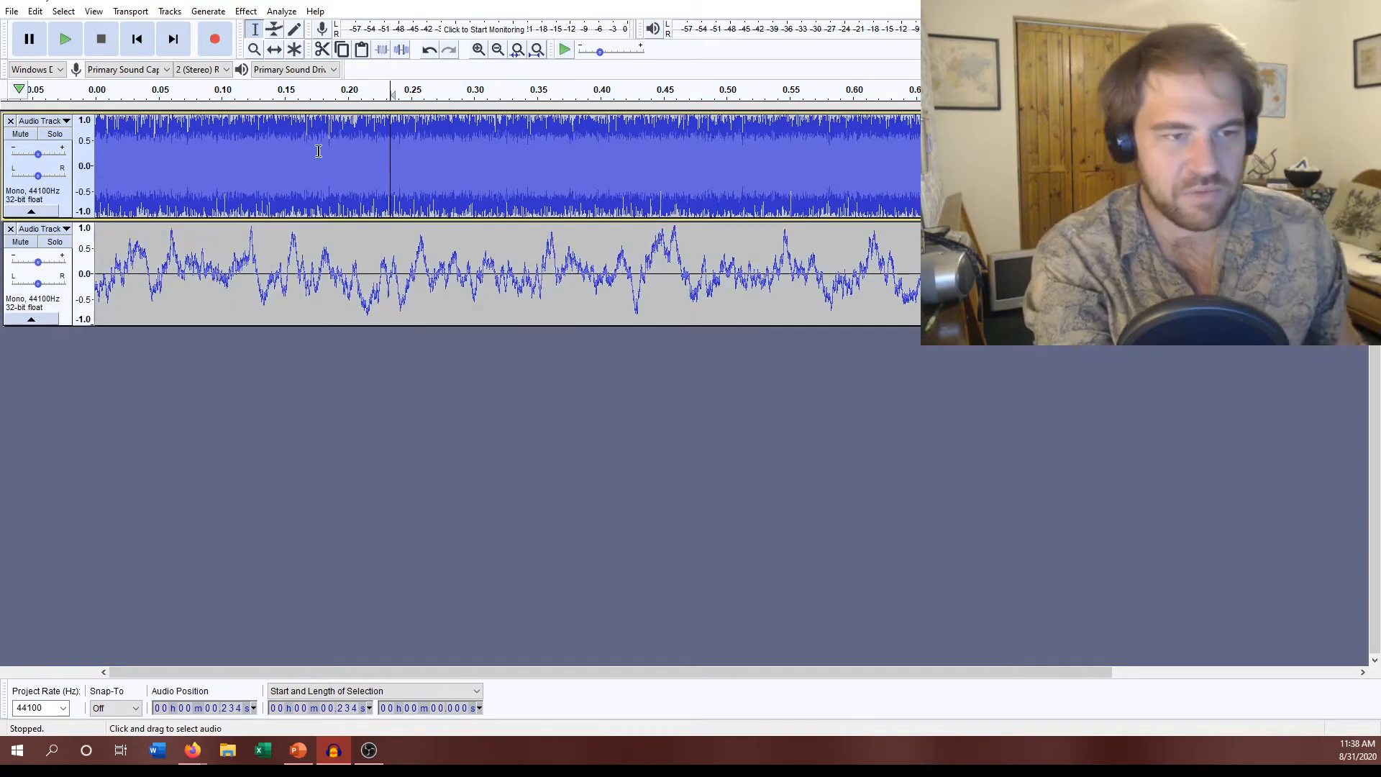
# Select the entire one-second white noise track and view its frequency spectrum plot
pyautogui.moveTo(151, 151); pyautogui.dragTo(1358, 156)
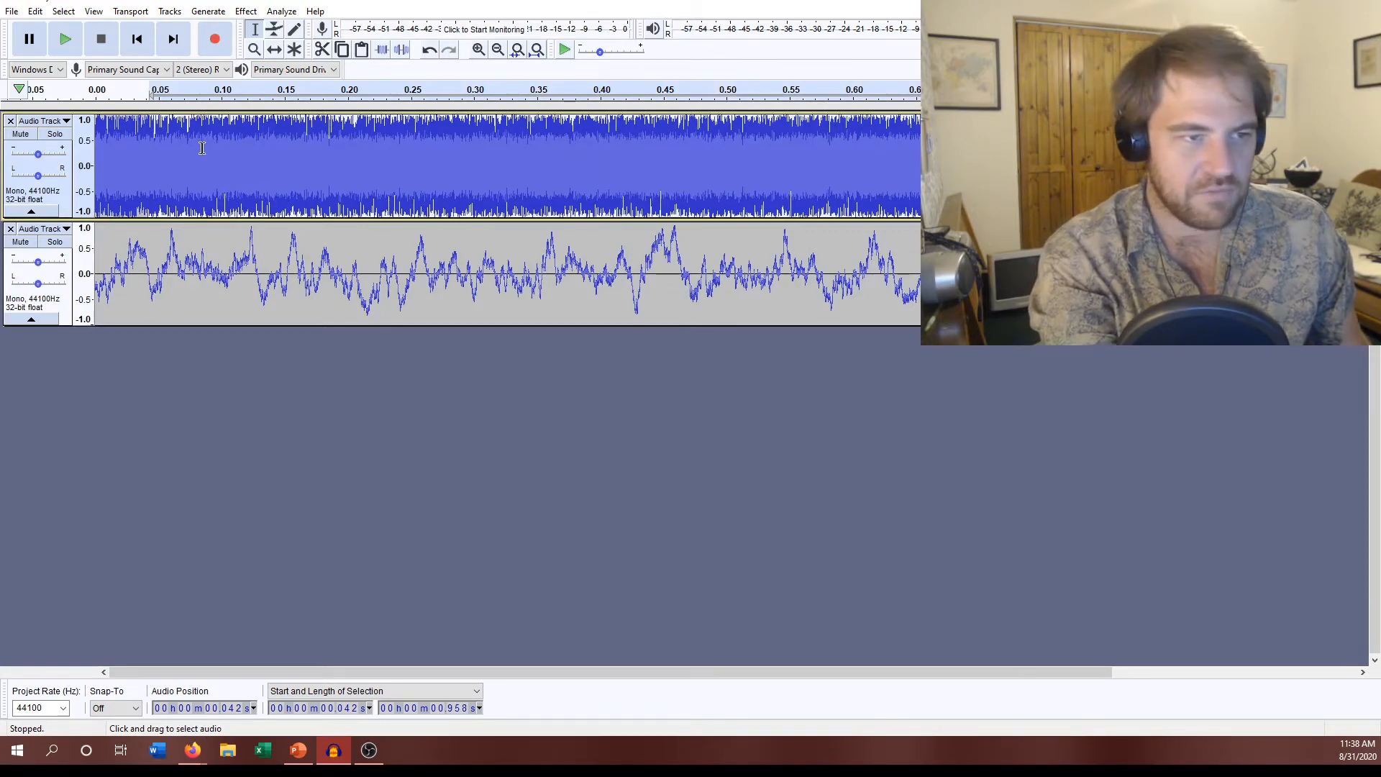
pyautogui.moveTo(150, 152); pyautogui.dragTo(102, 153)
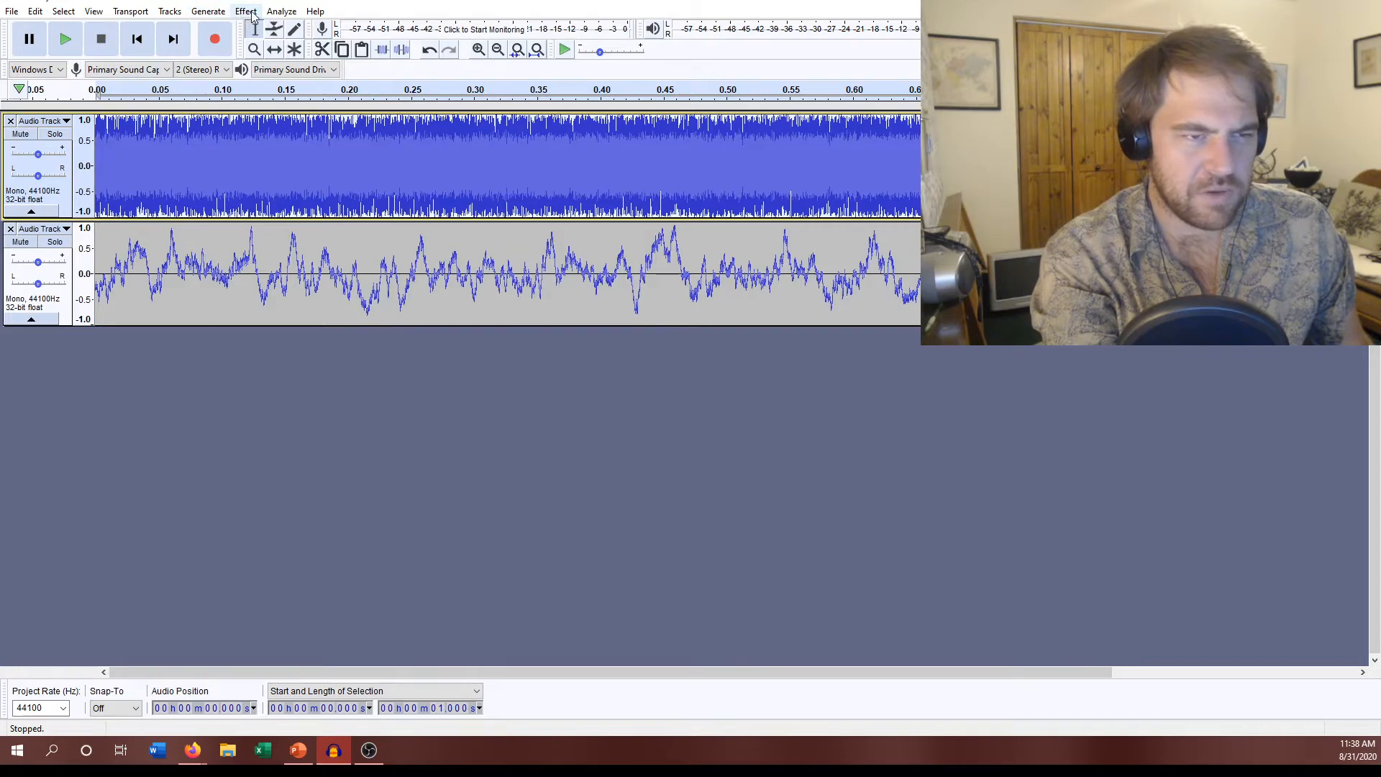
pyautogui.click(281, 12)
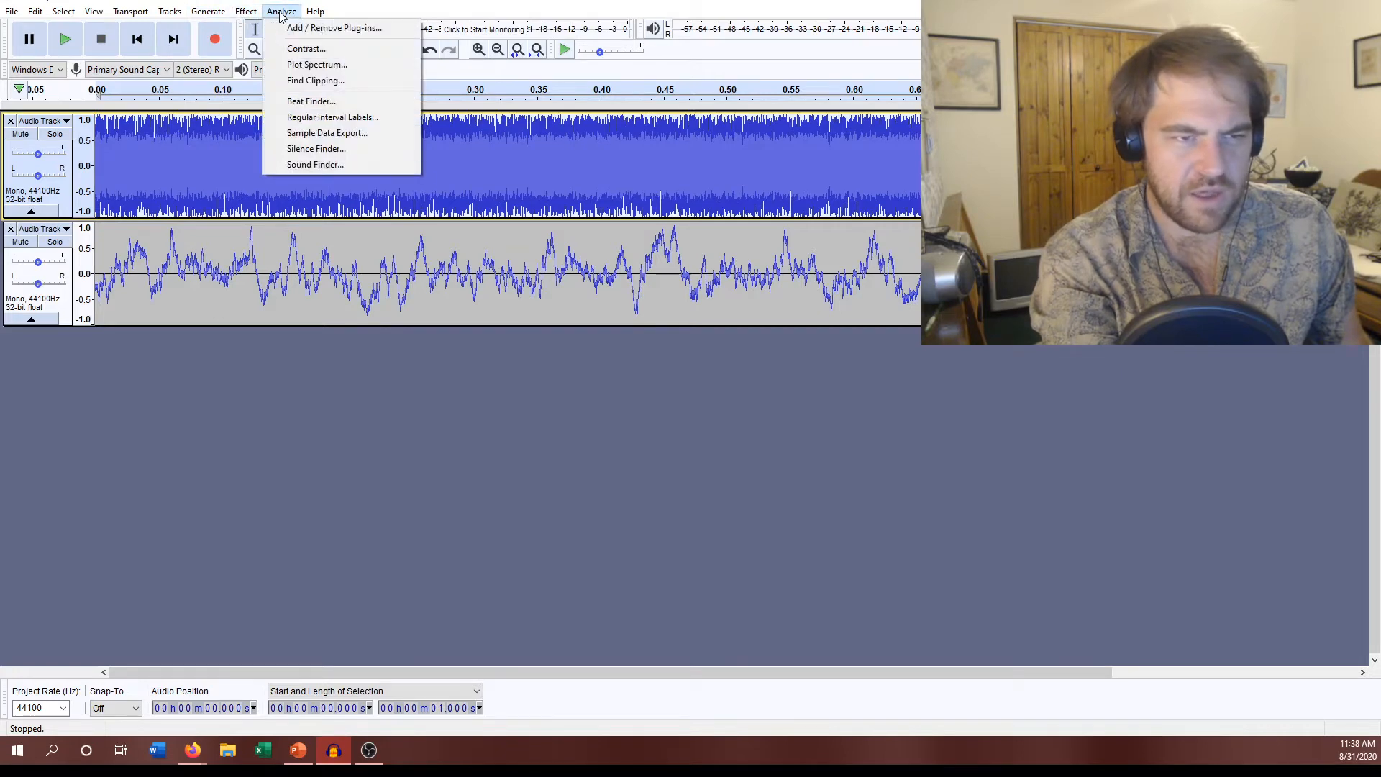
pyautogui.click(304, 67)
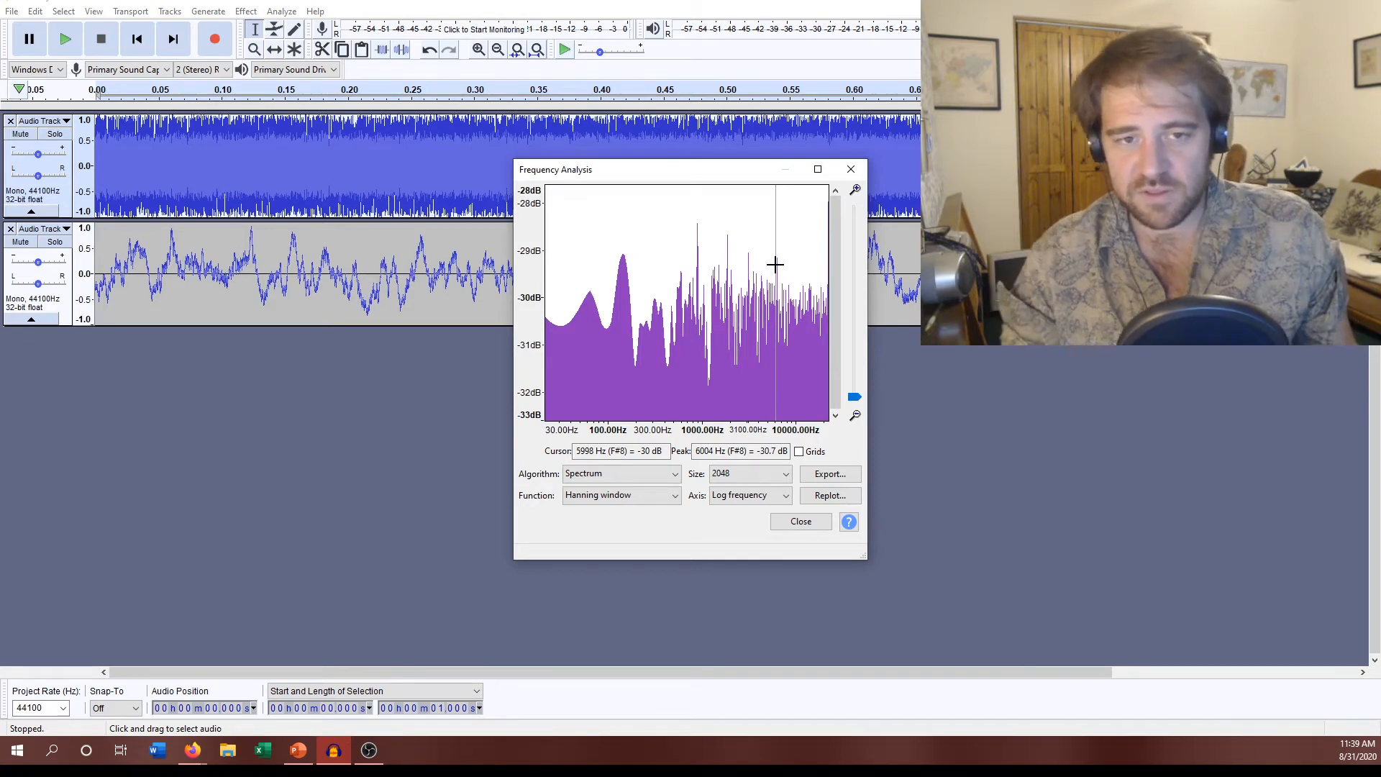
pyautogui.click(802, 523)
# Plot the spectrum of only a white noise section about 0.196 s long, starting at about 0.256 s, and close the analysis
pyautogui.moveTo(421, 94); pyautogui.dragTo(666, 93)
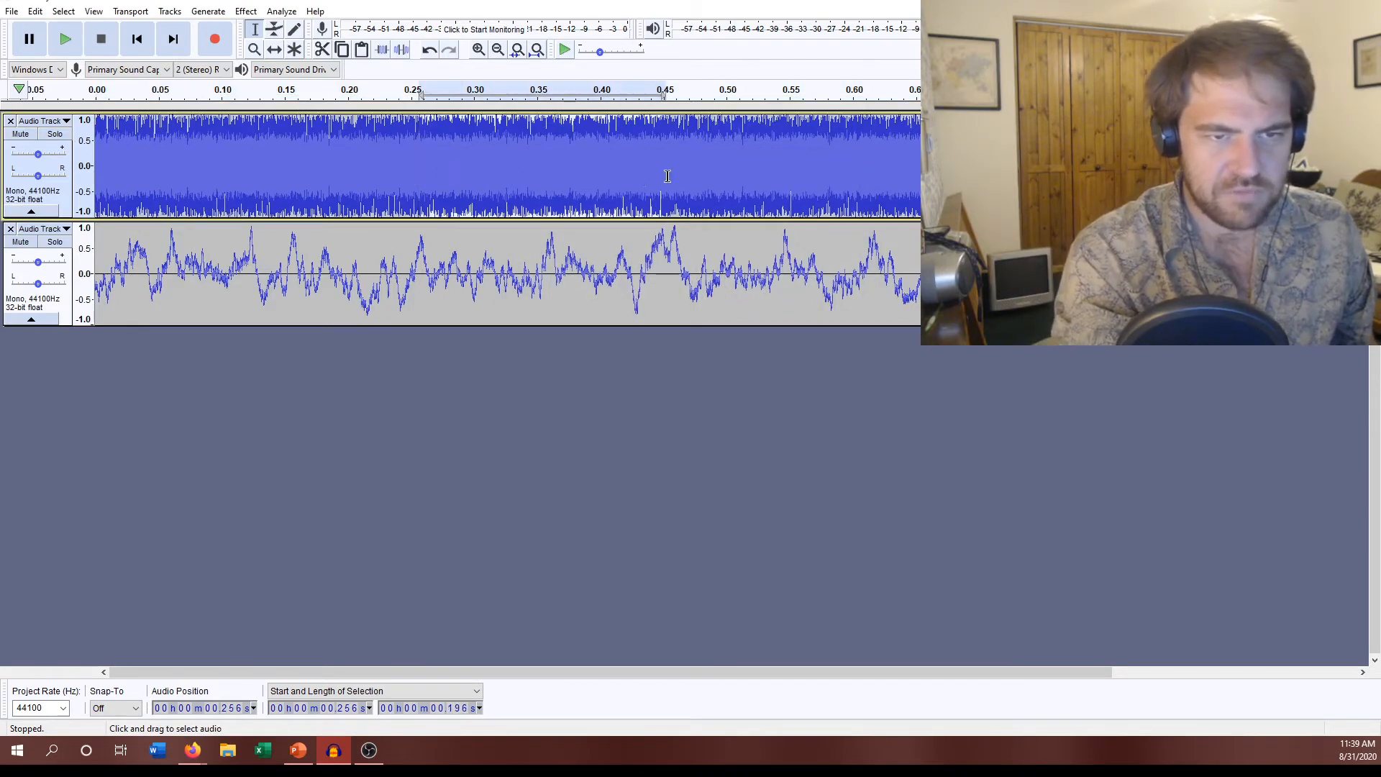
pyautogui.click(281, 11)
pyautogui.click(320, 64)
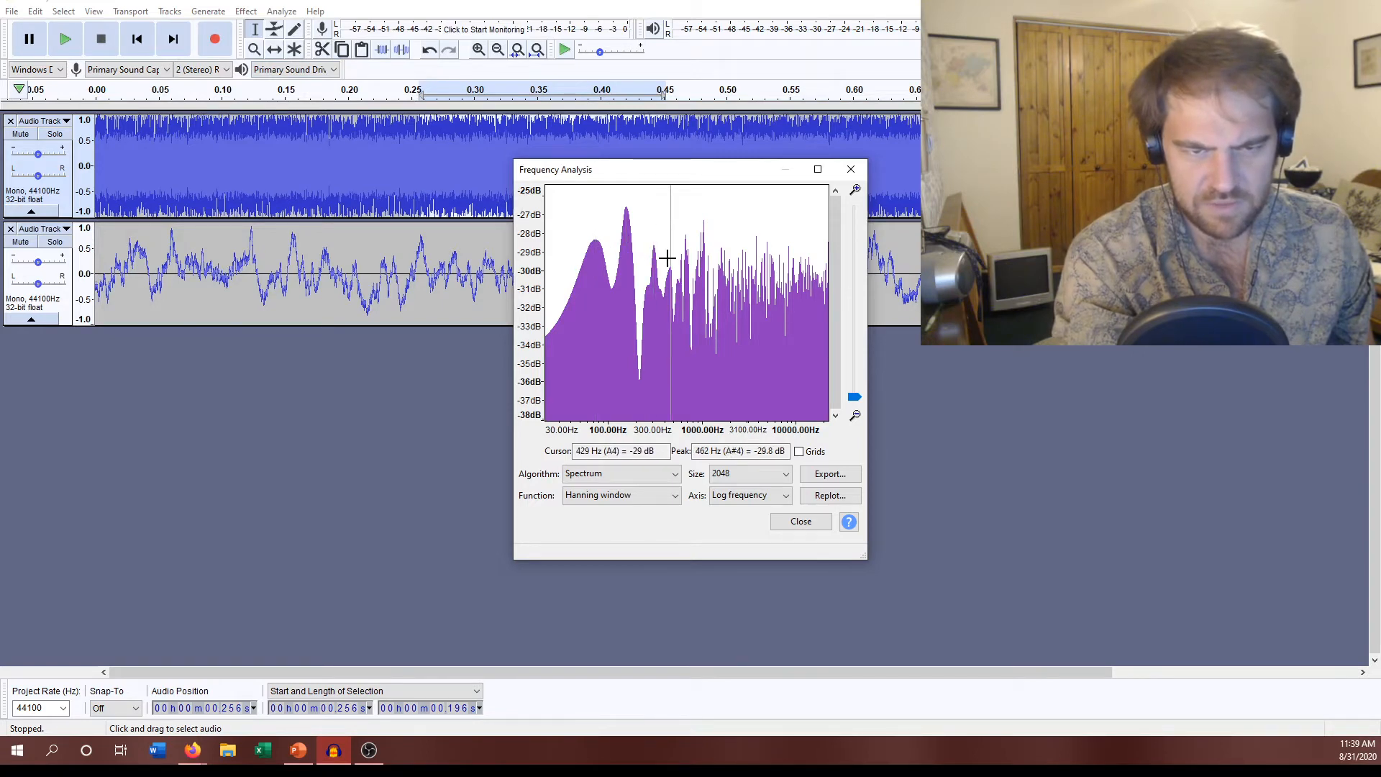
pyautogui.click(800, 521)
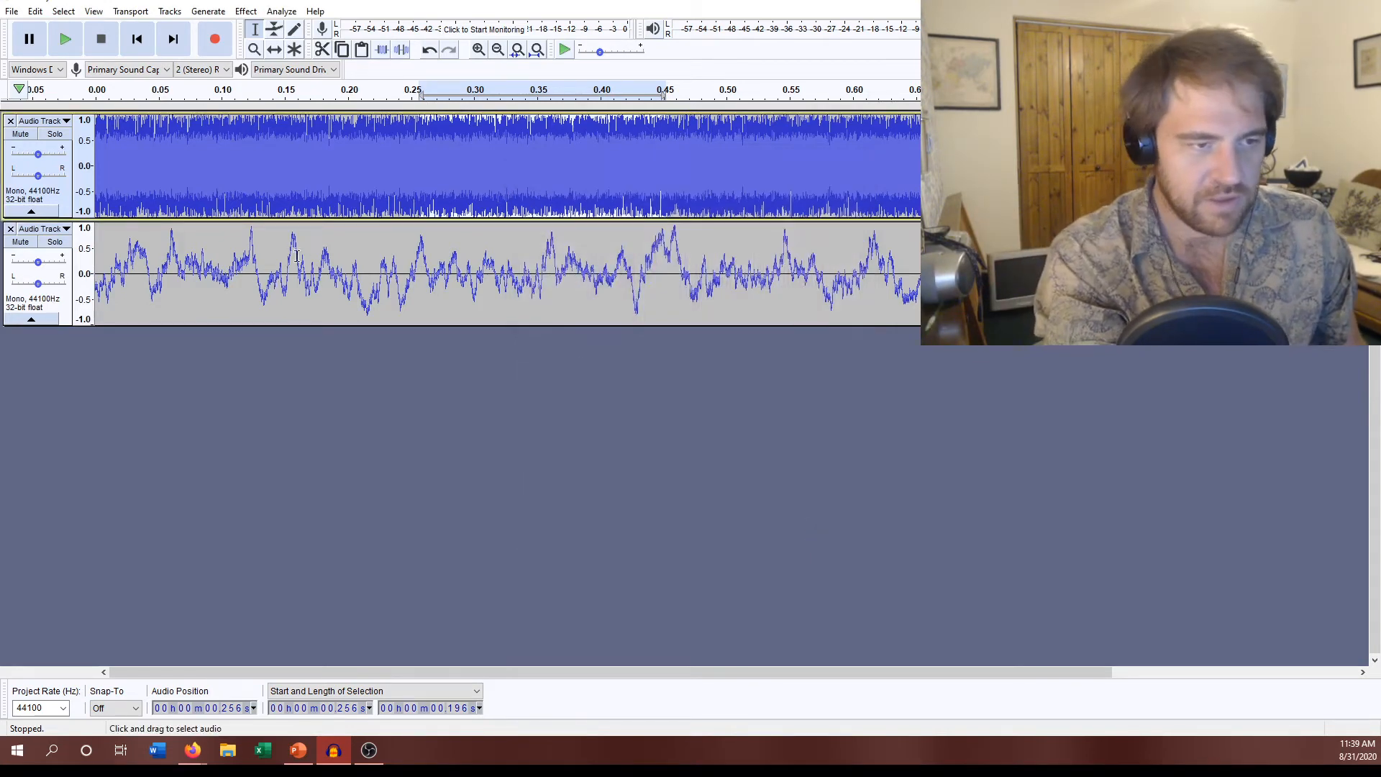
# Select the full one-second Brownian noise track and plot its frequency spectrum
pyautogui.moveTo(213, 281); pyautogui.dragTo(234, 280)
pyautogui.moveTo(478, 282); pyautogui.dragTo(1150, 282)
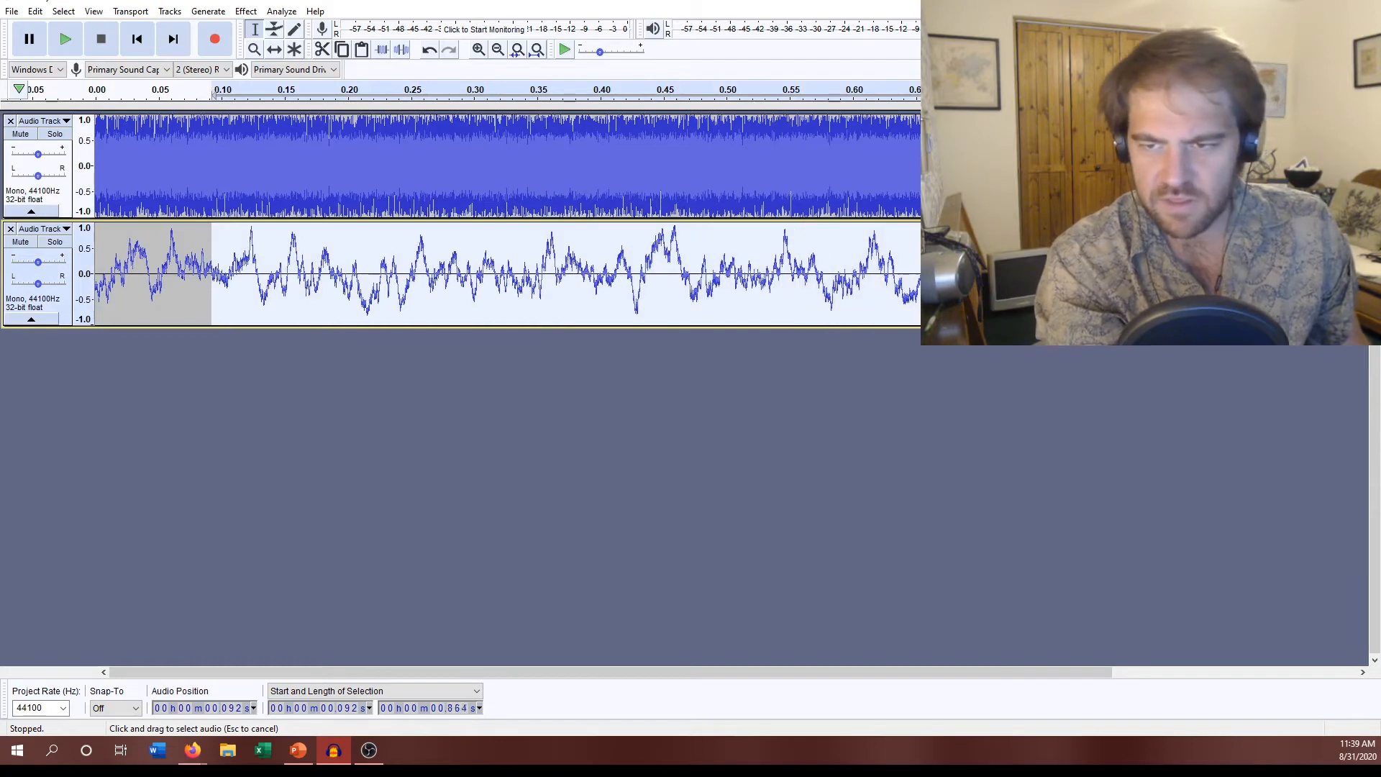
pyautogui.moveTo(1306, 282); pyautogui.dragTo(1360, 282)
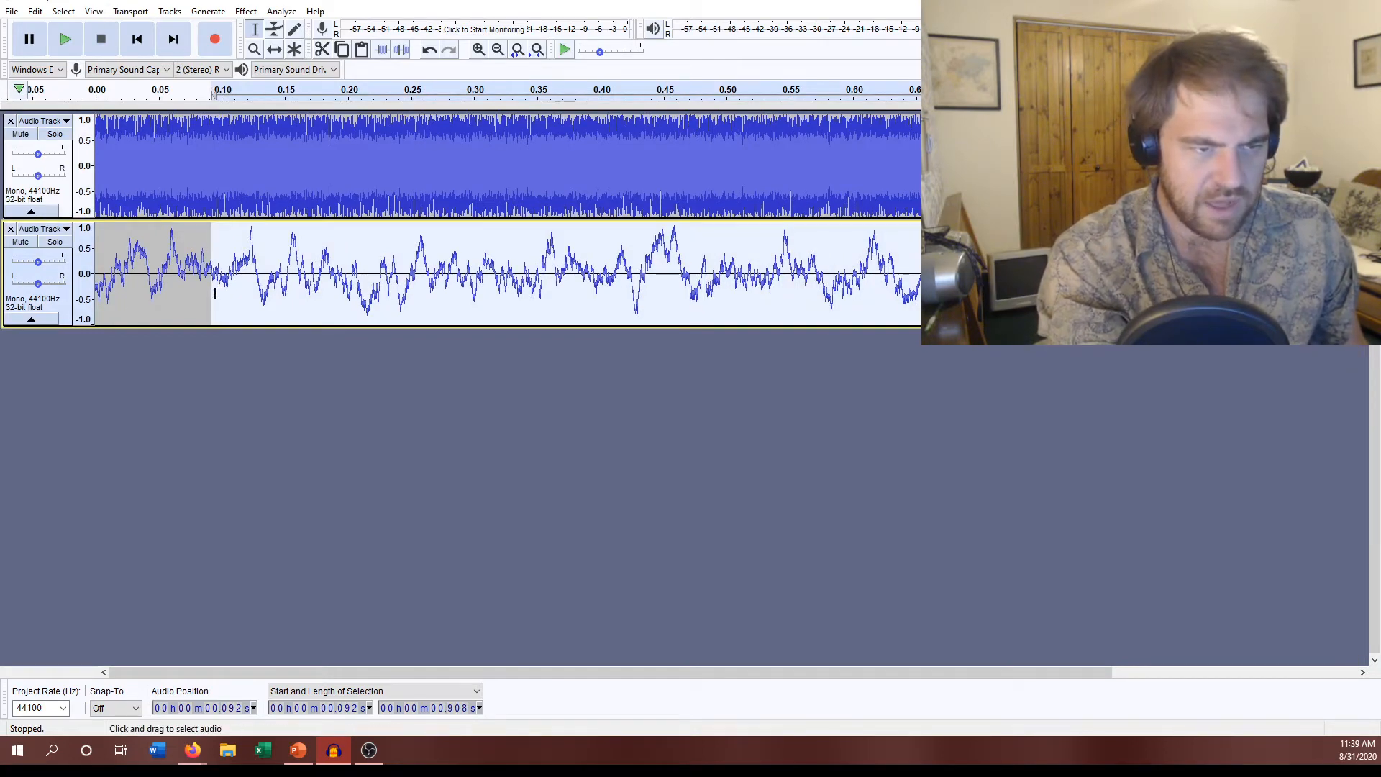
pyautogui.moveTo(216, 300); pyautogui.dragTo(79, 295)
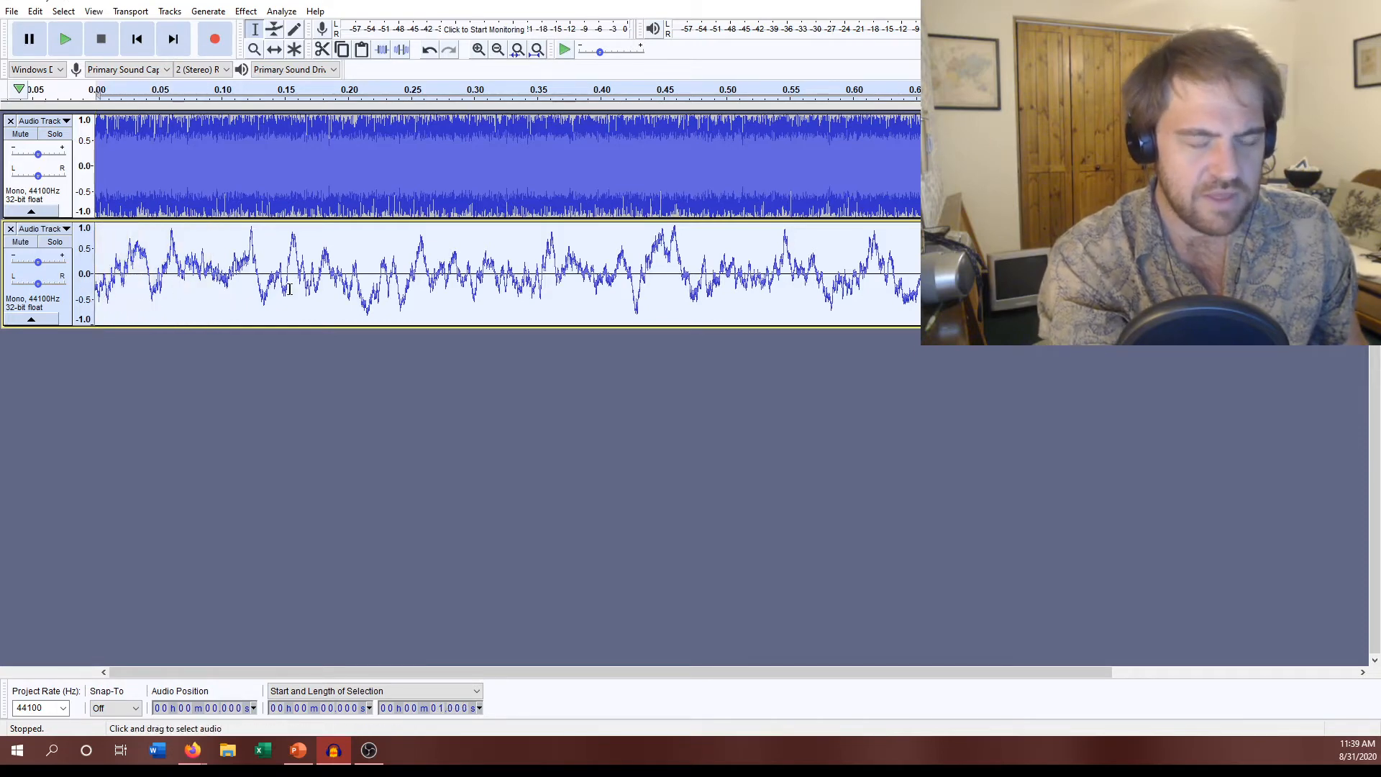
pyautogui.click(249, 11)
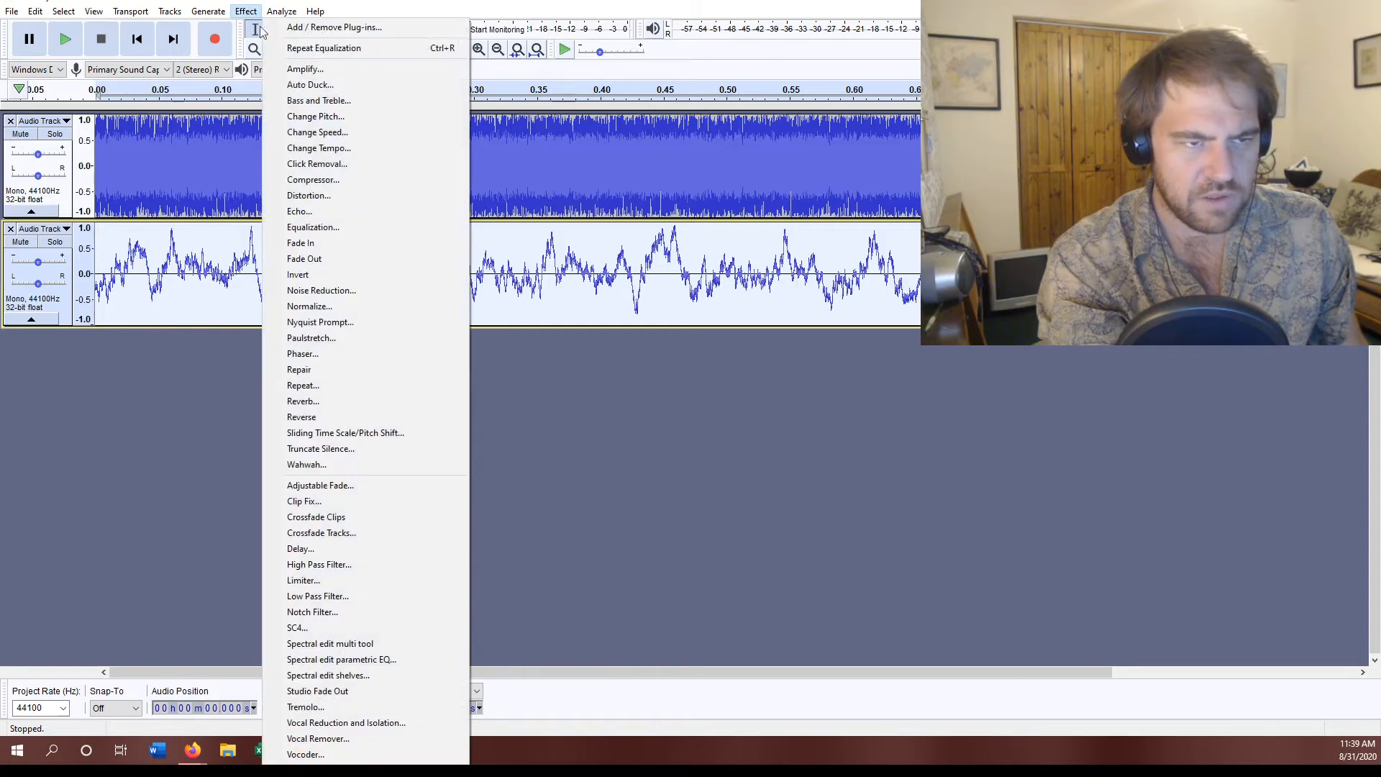
pyautogui.moveTo(281, 11)
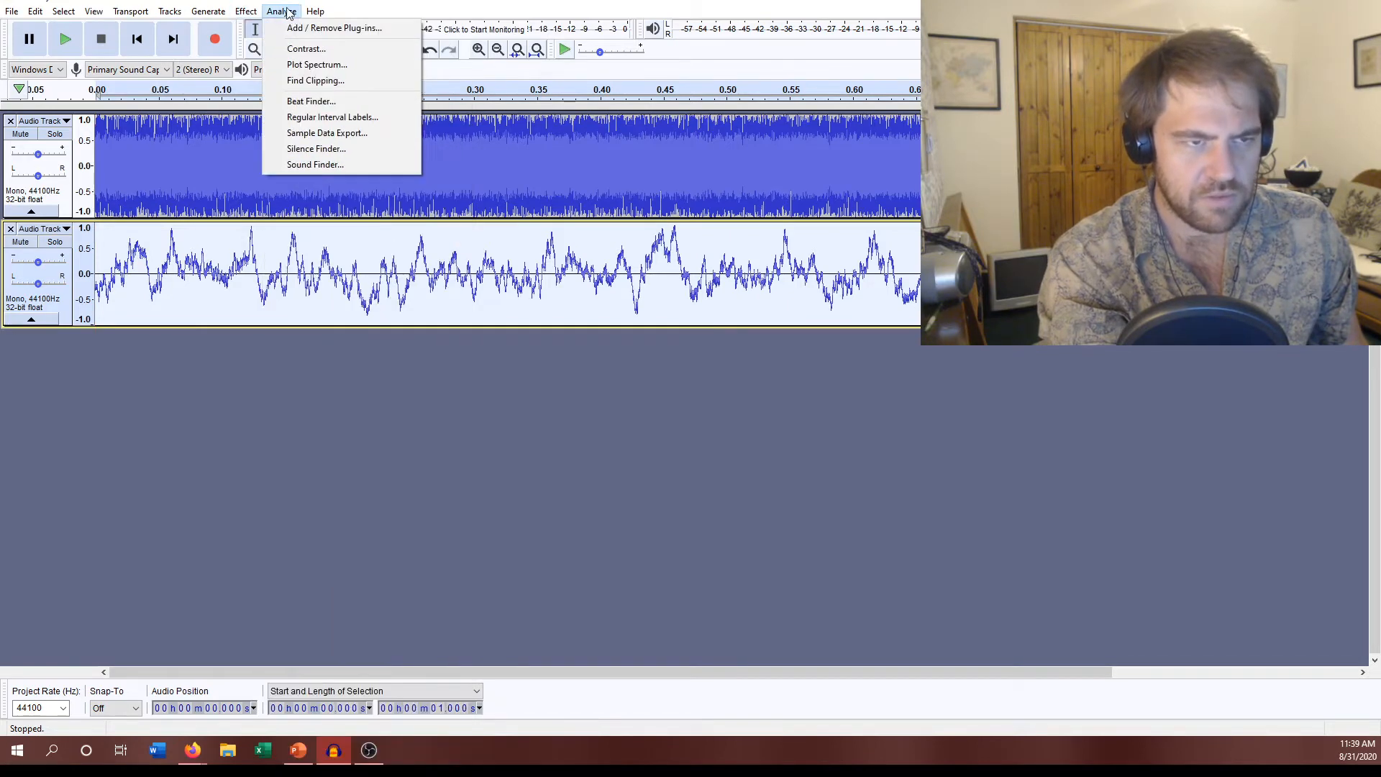
pyautogui.click(307, 65)
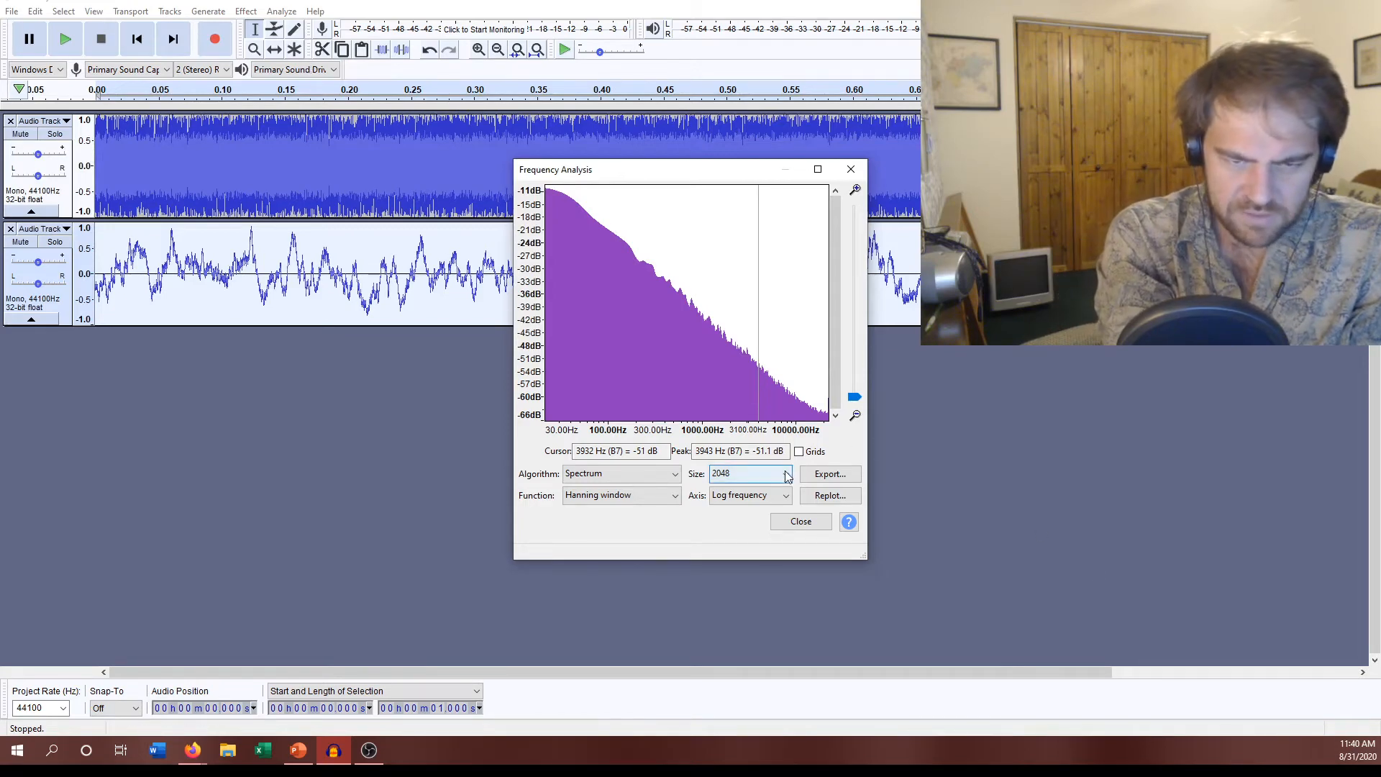
# View the Brownian noise spectrum at size 1024, set the size back to 2048, and close the analysis
pyautogui.click(748, 474)
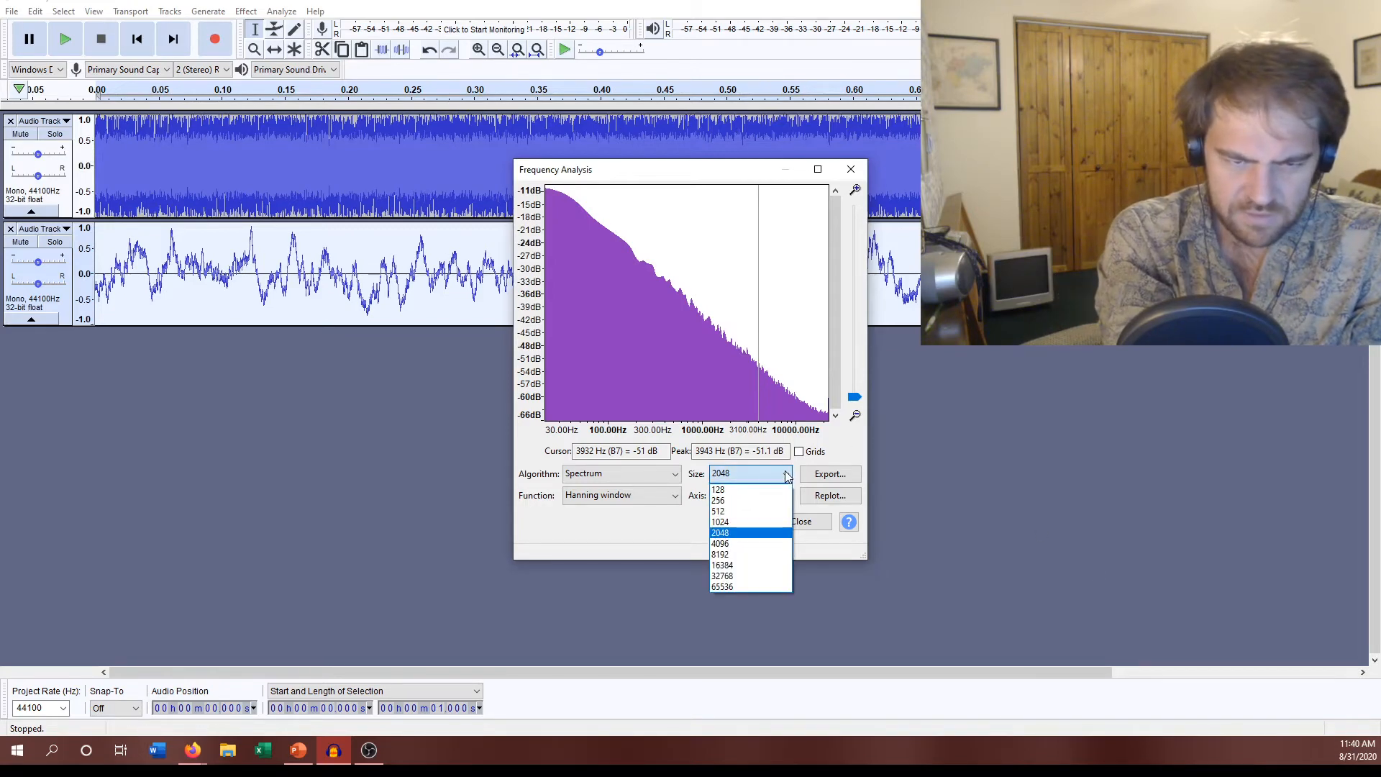
pyautogui.click(747, 523)
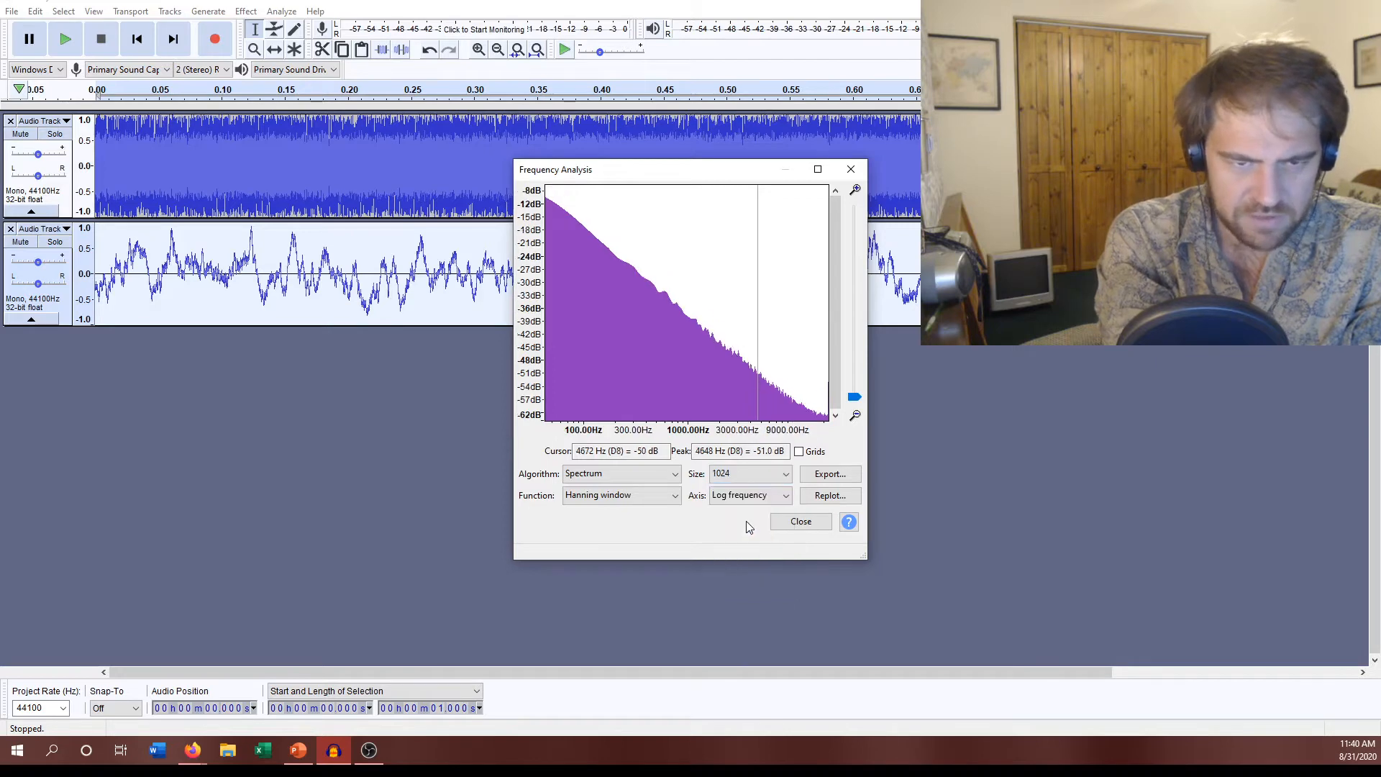
pyautogui.click(773, 478)
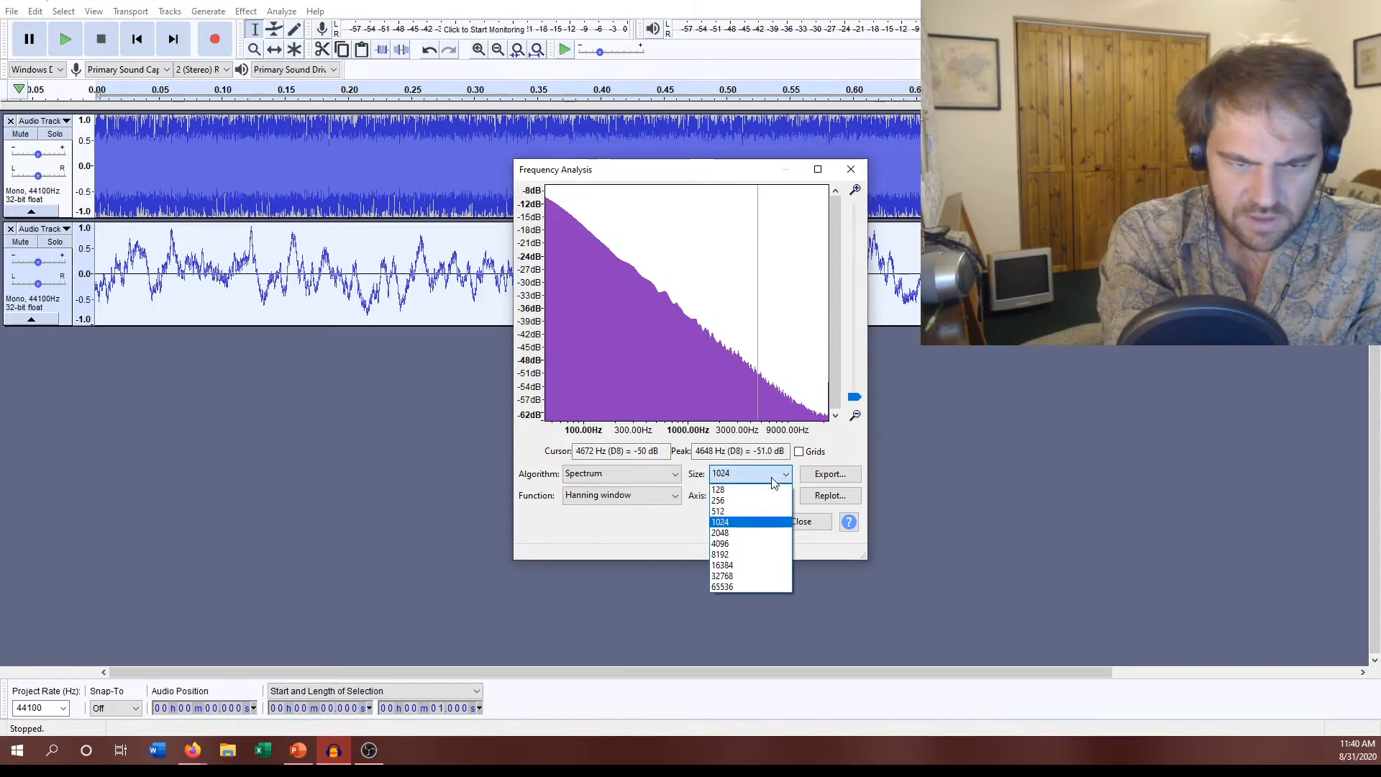
pyautogui.click(759, 533)
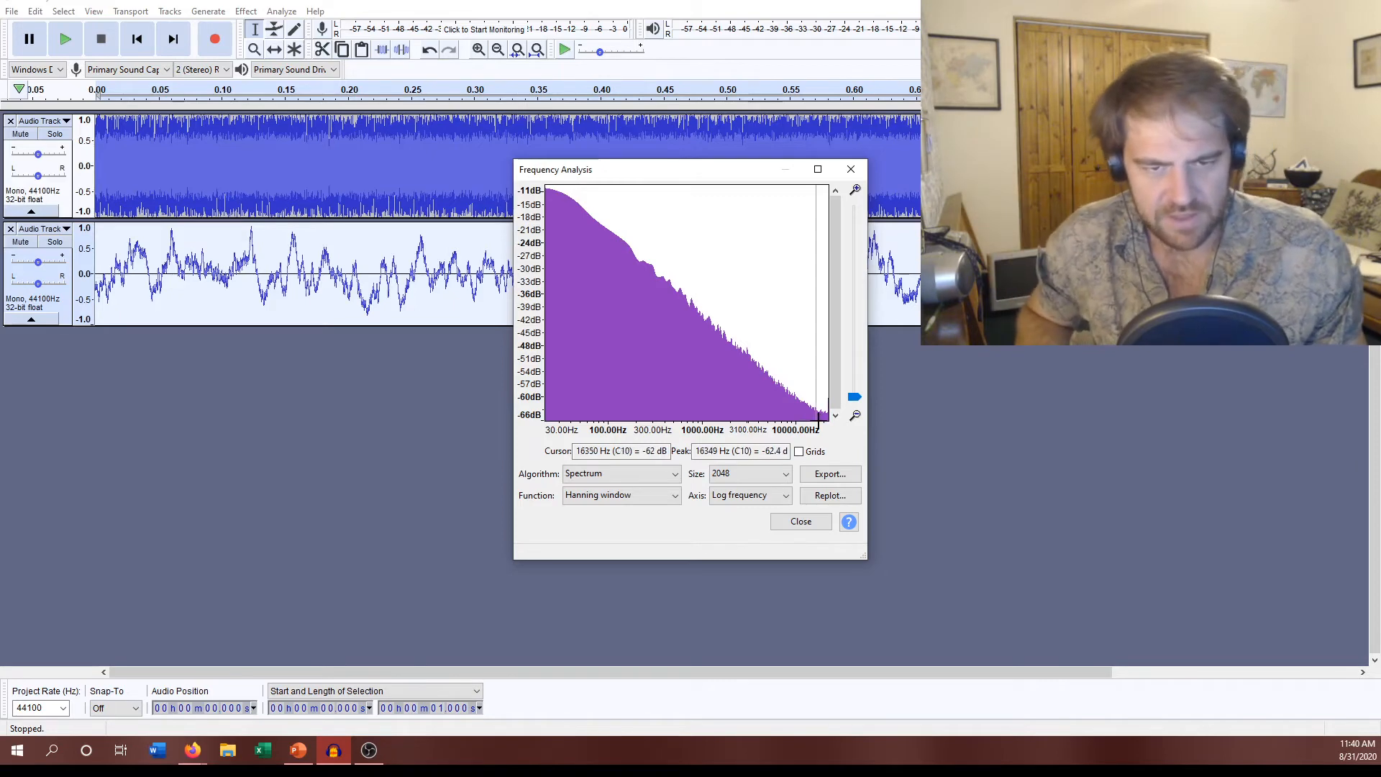
pyautogui.click(817, 520)
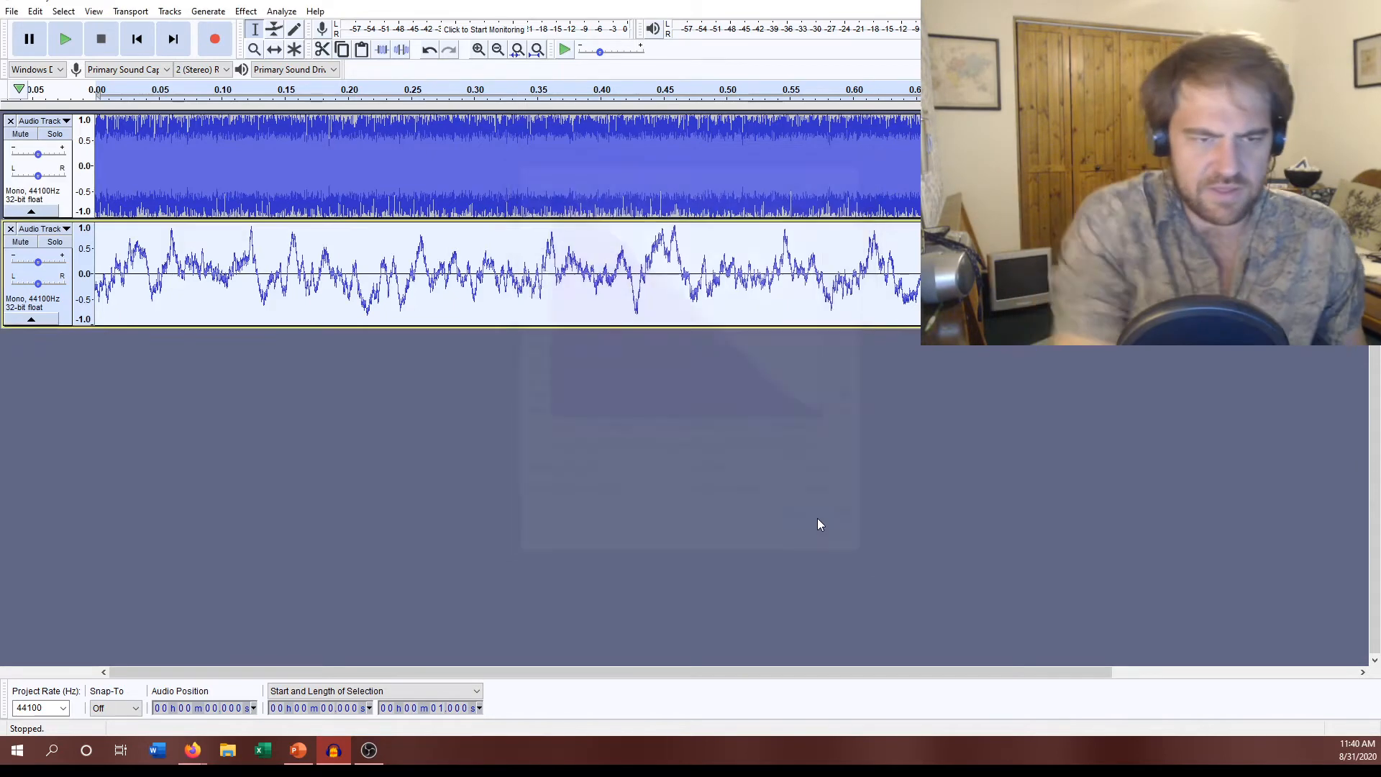
# Plot the spectrum of a Brownian noise section about 0.199 s long, starting at about 0.280 s, and close the analysis
pyautogui.moveTo(449, 243); pyautogui.dragTo(700, 275)
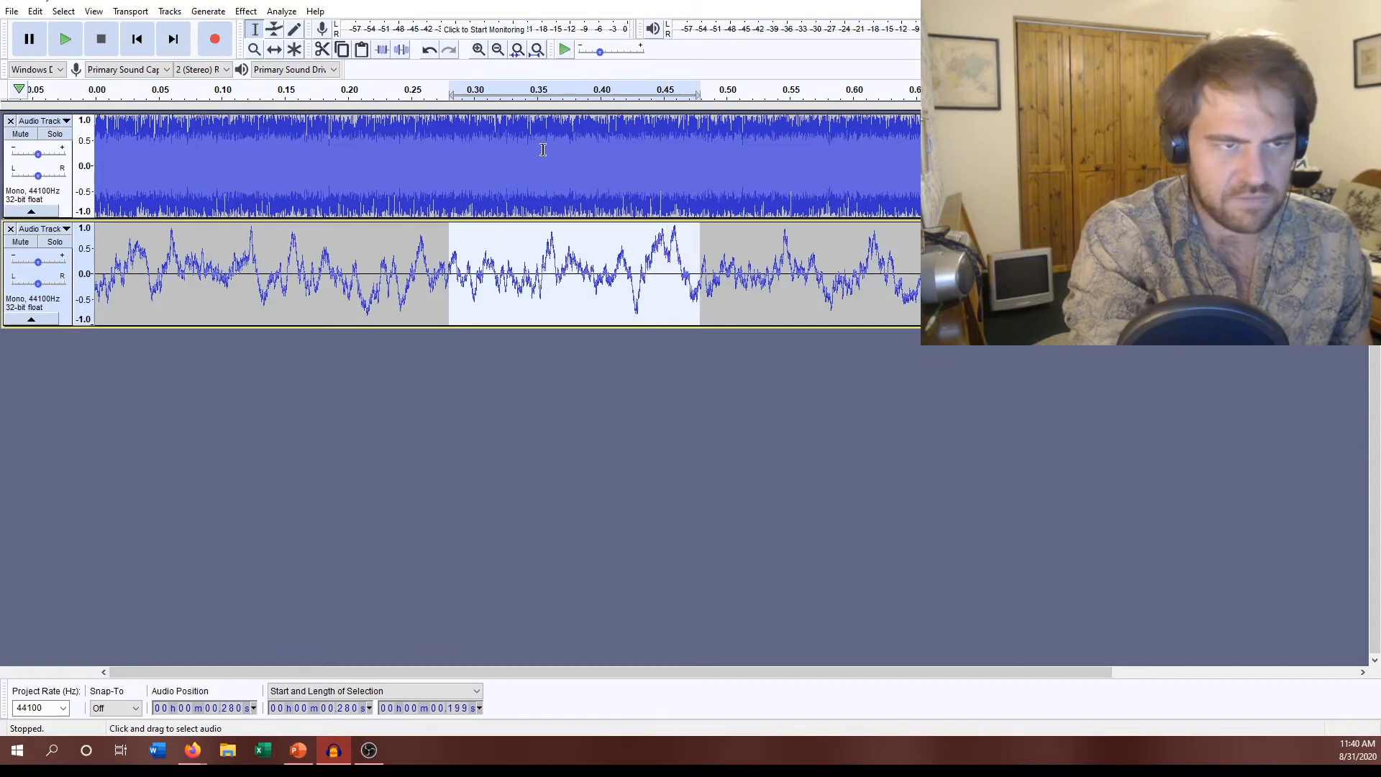
pyautogui.click(248, 12)
pyautogui.moveTo(282, 13)
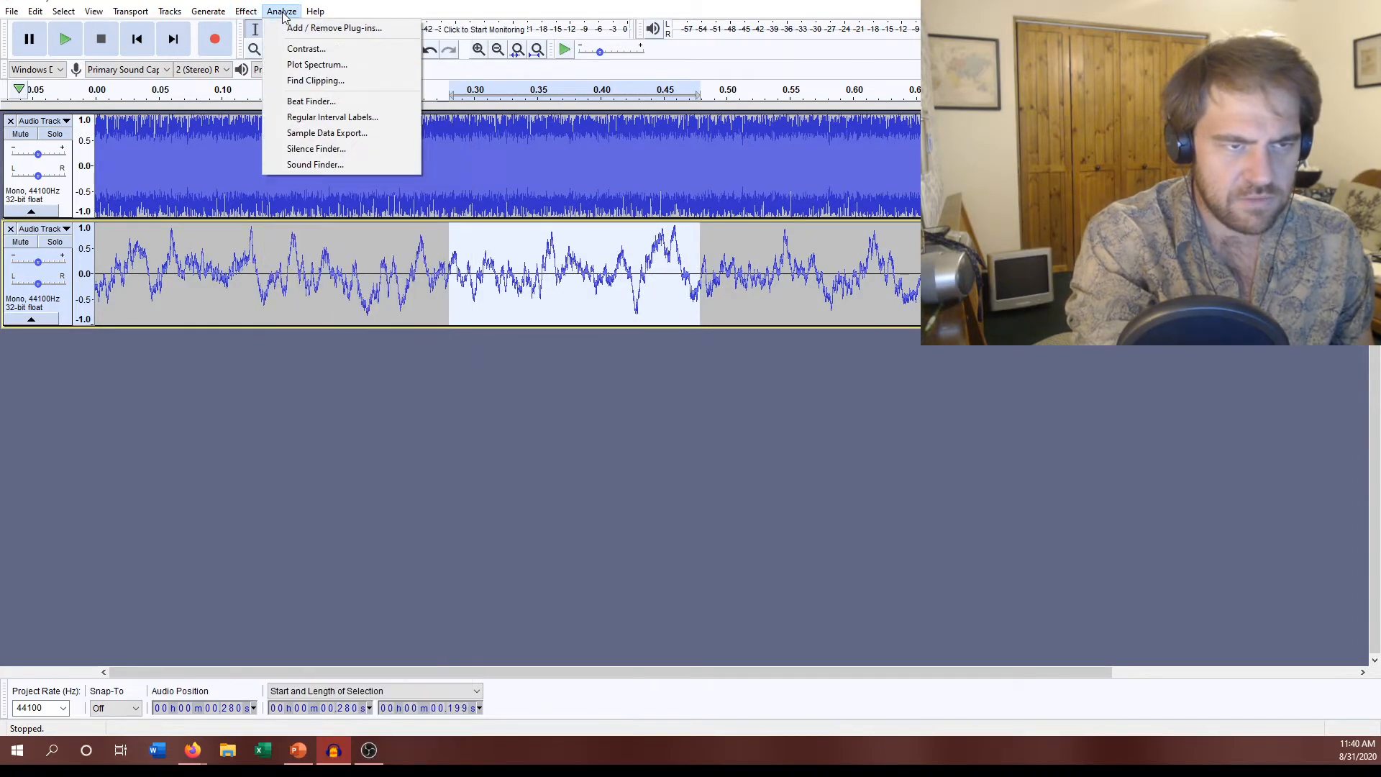
pyautogui.click(319, 65)
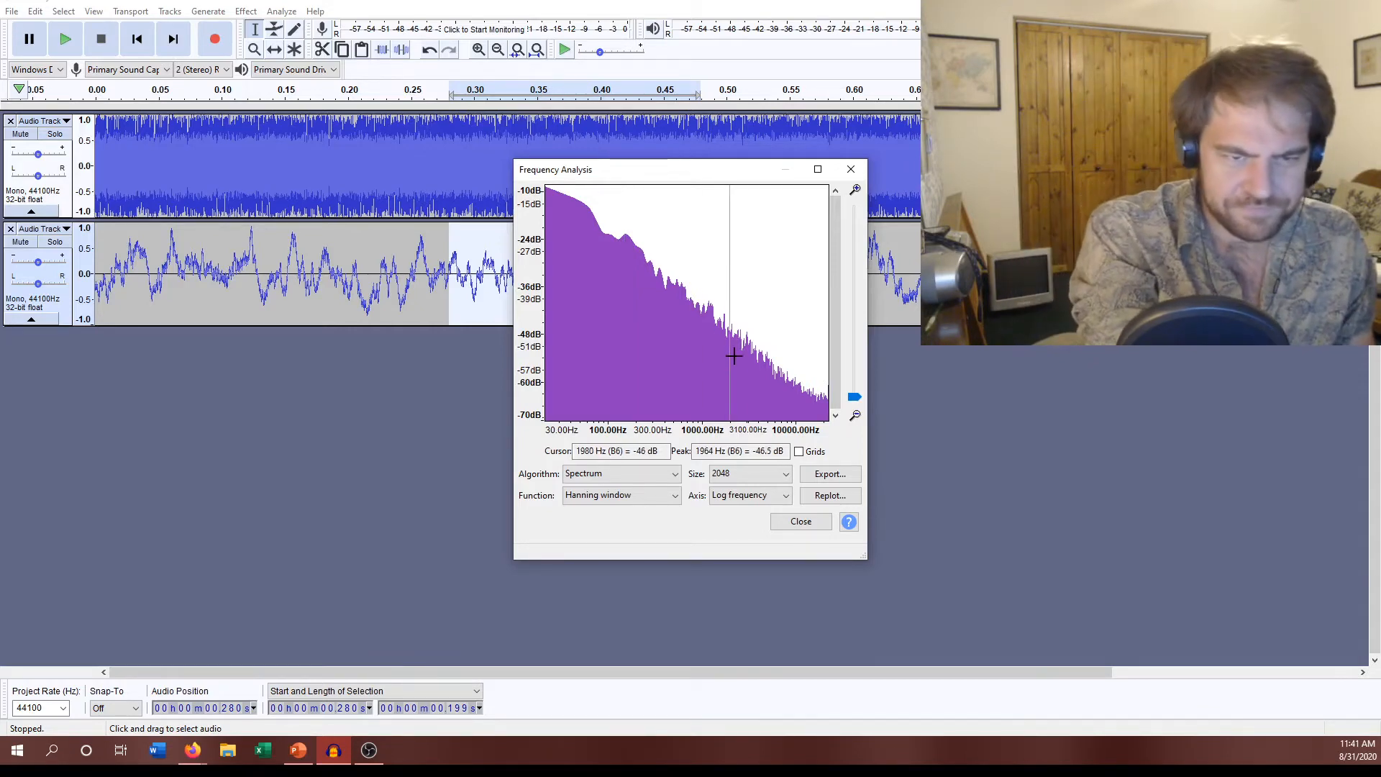
pyautogui.click(809, 527)
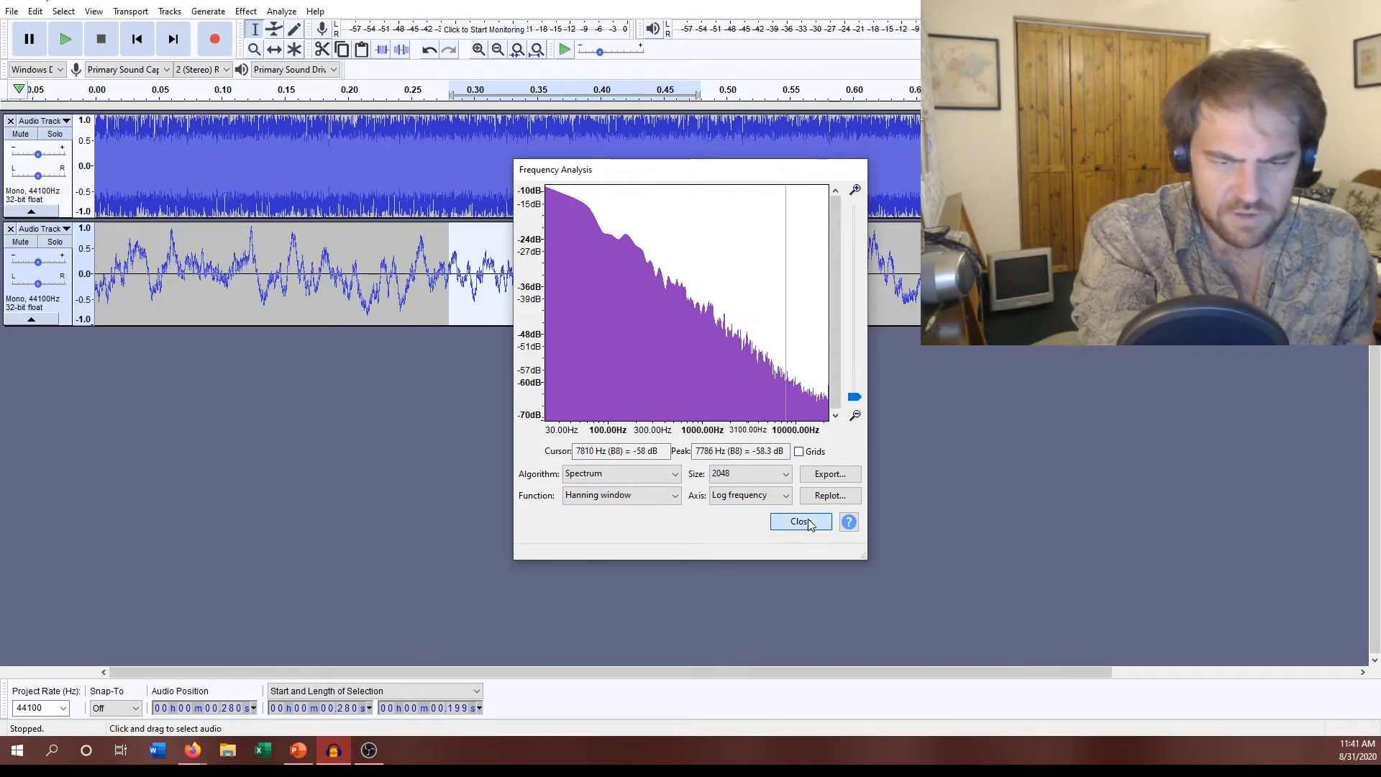
# Select the entire white noise track from 0 to 1.000 seconds
pyautogui.click(760, 246)
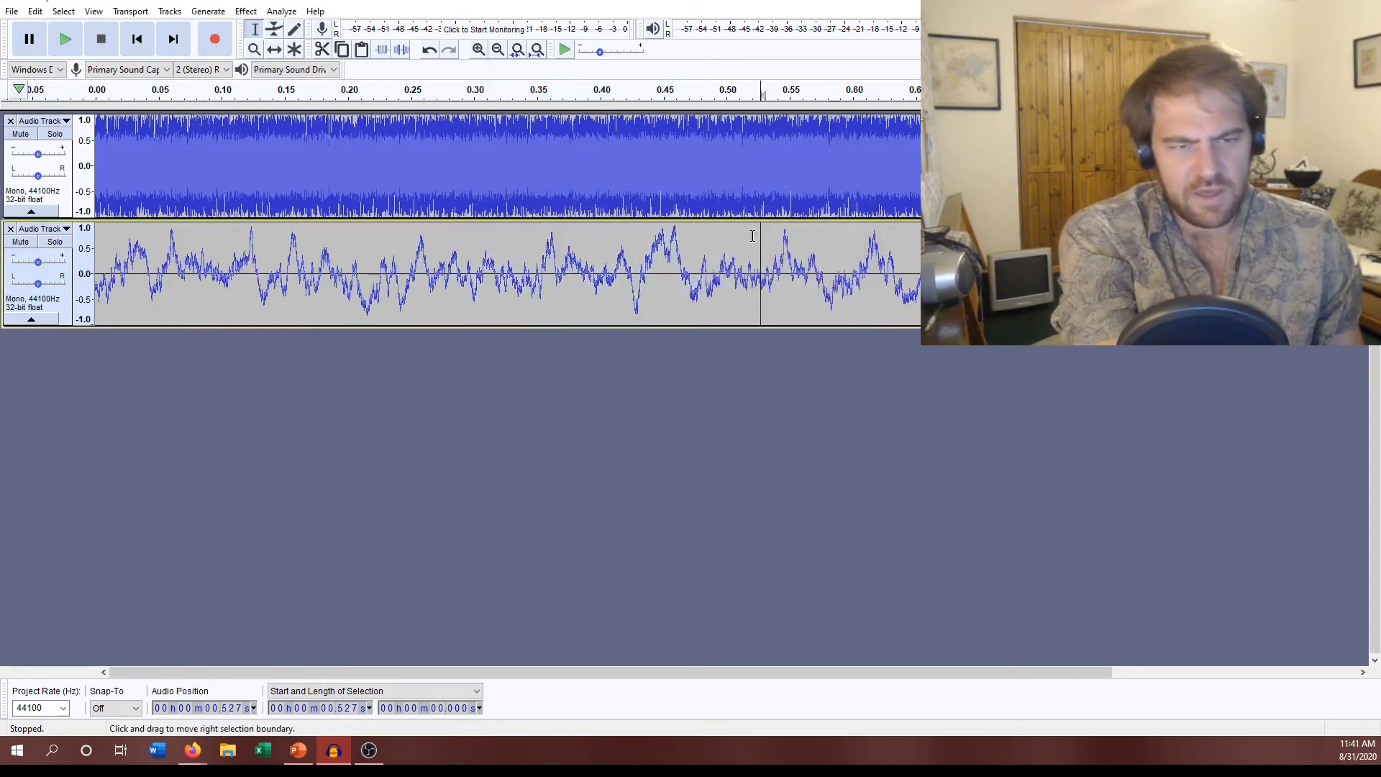
pyautogui.click(137, 140)
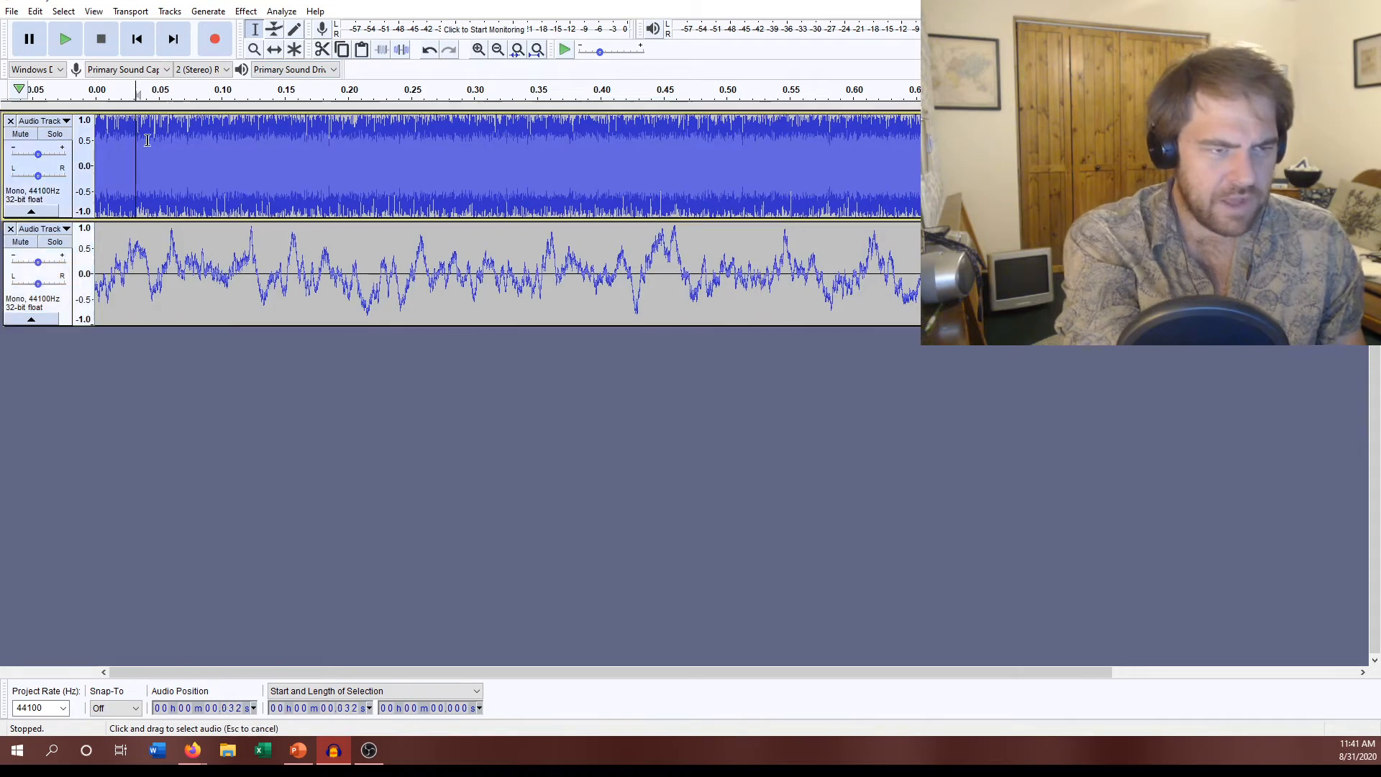
pyautogui.moveTo(148, 140); pyautogui.dragTo(1270, 141)
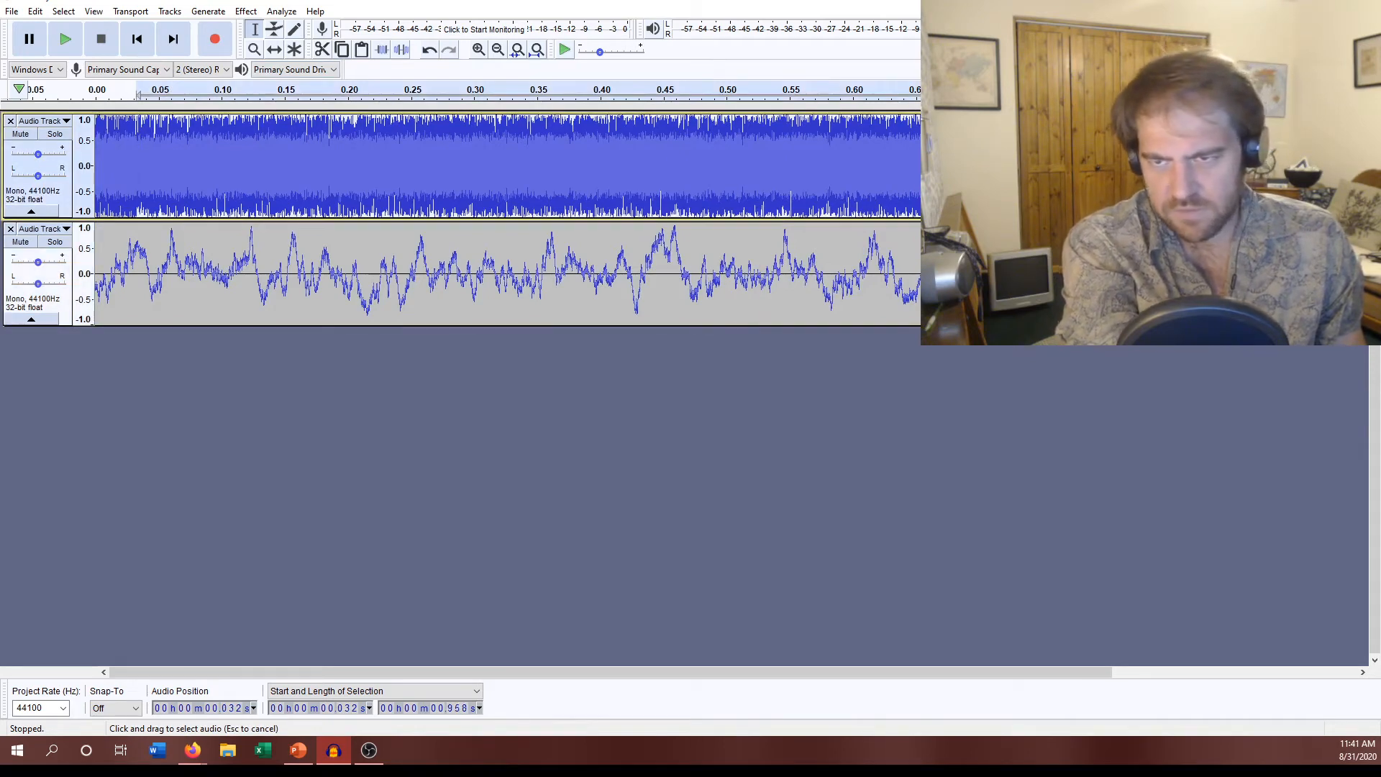
pyautogui.moveTo(1364, 140); pyautogui.dragTo(1358, 141)
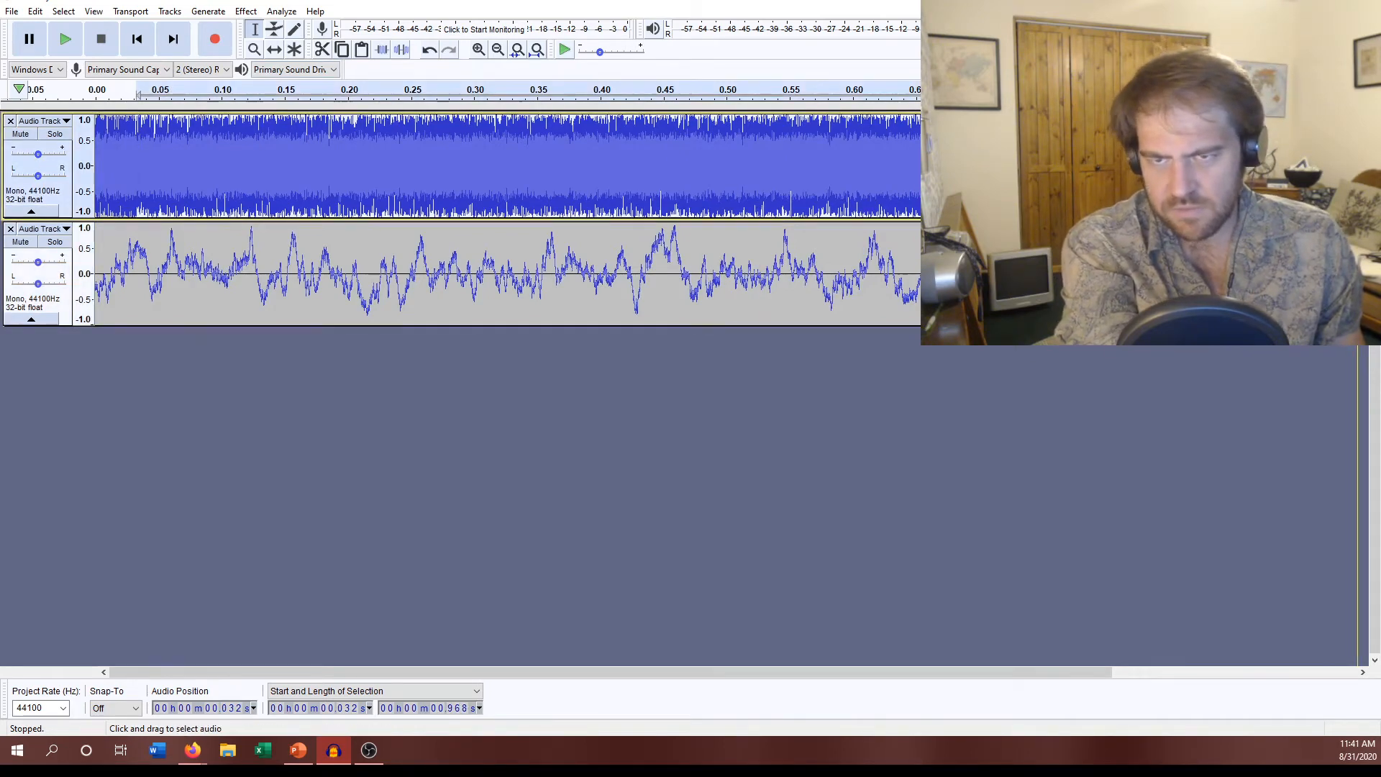
pyautogui.click(140, 152)
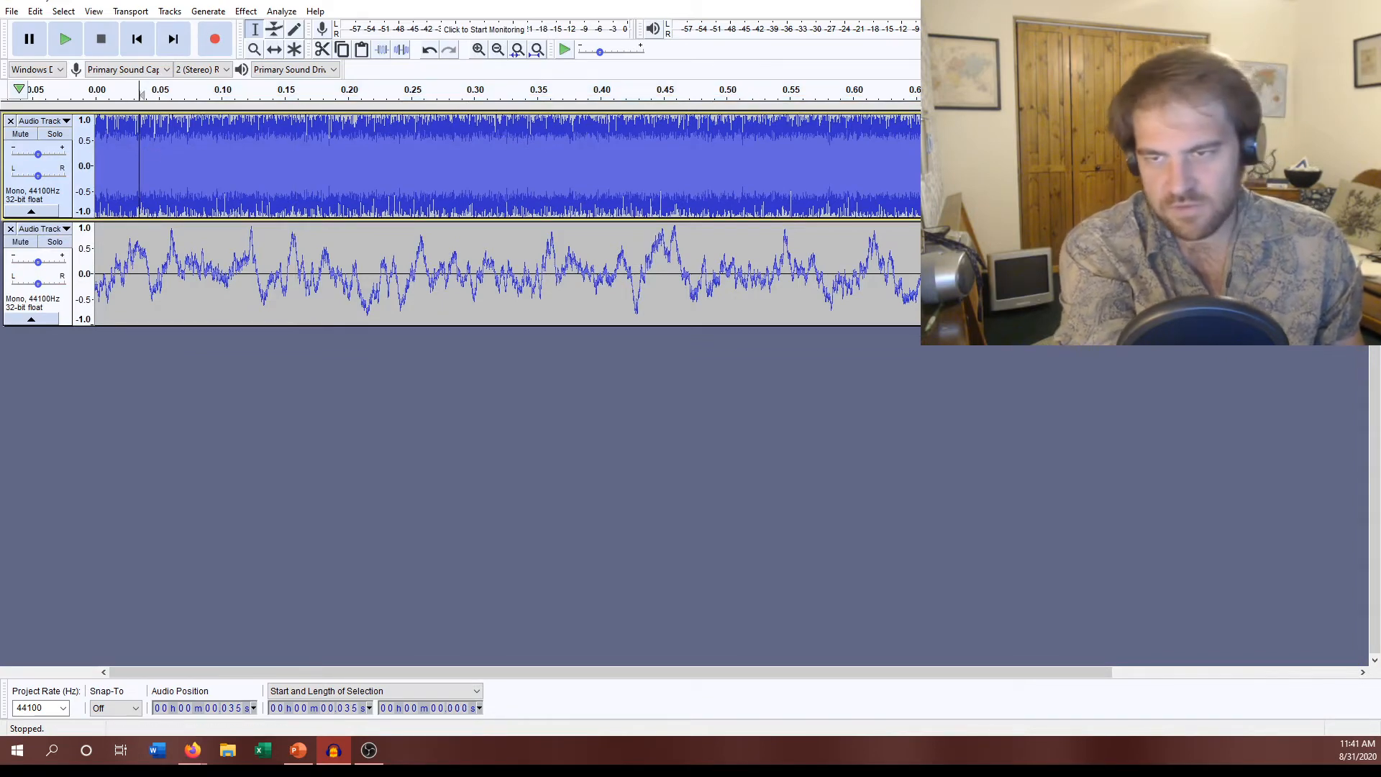
pyautogui.click(1359, 166)
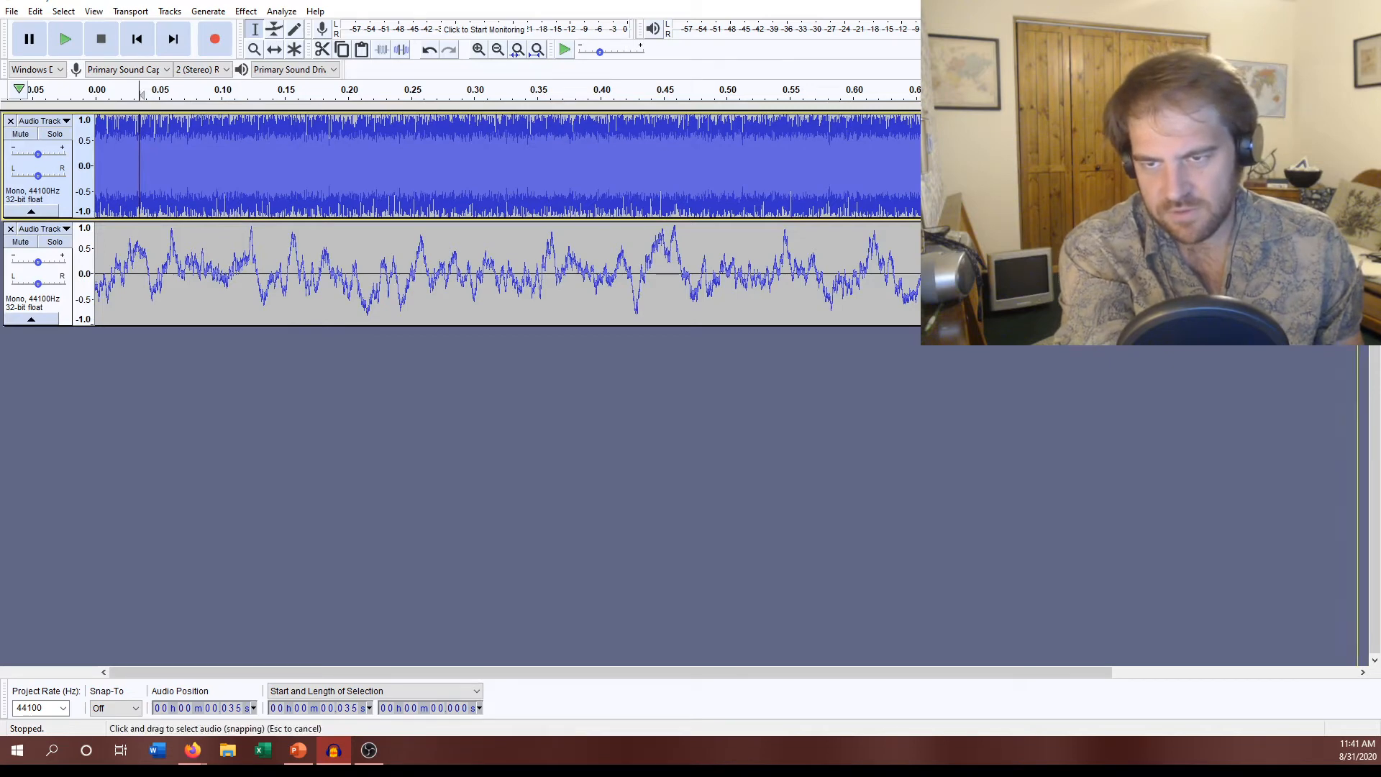
pyautogui.moveTo(839, 152); pyautogui.dragTo(90, 153)
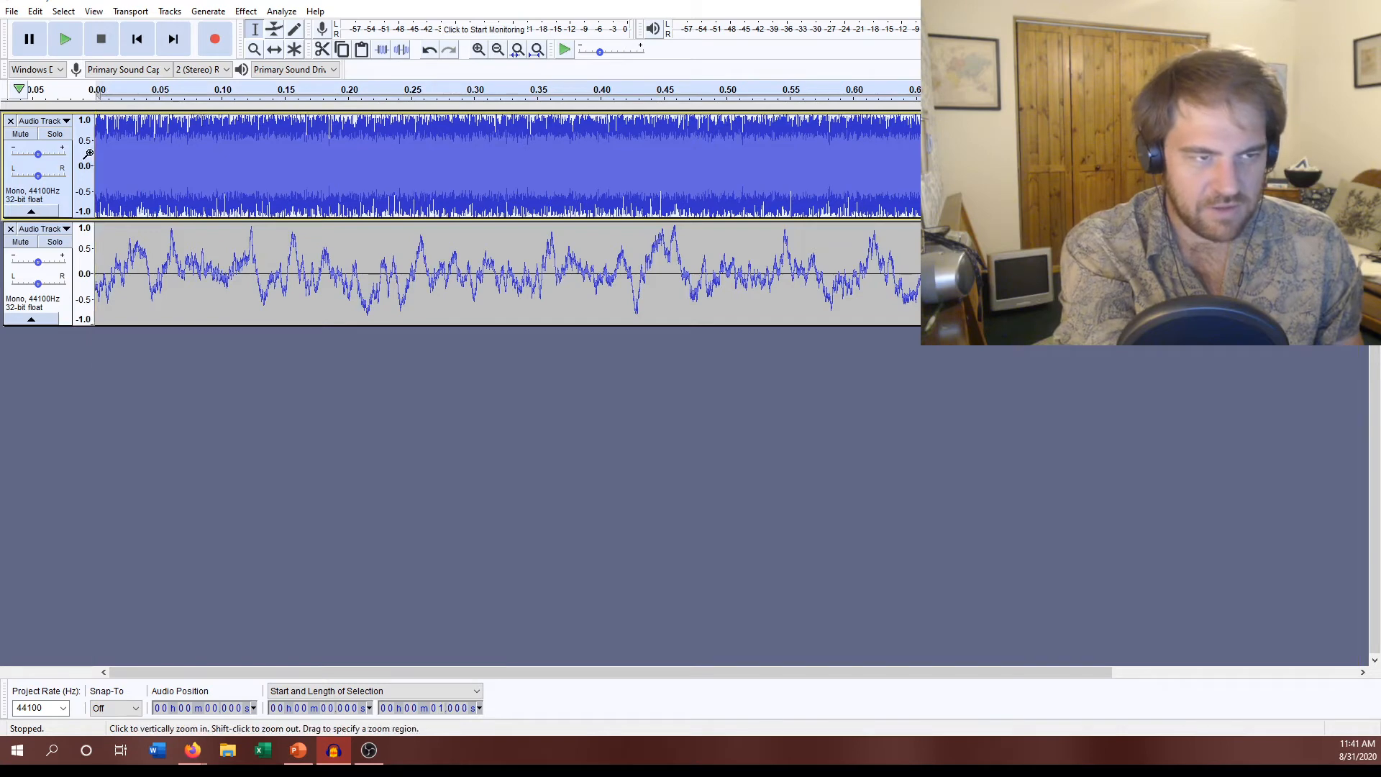
# Open Equalization for the selected white noise and set the curve's -80 dB end points to 50 Hz and about 8000 Hz
pyautogui.click(245, 13)
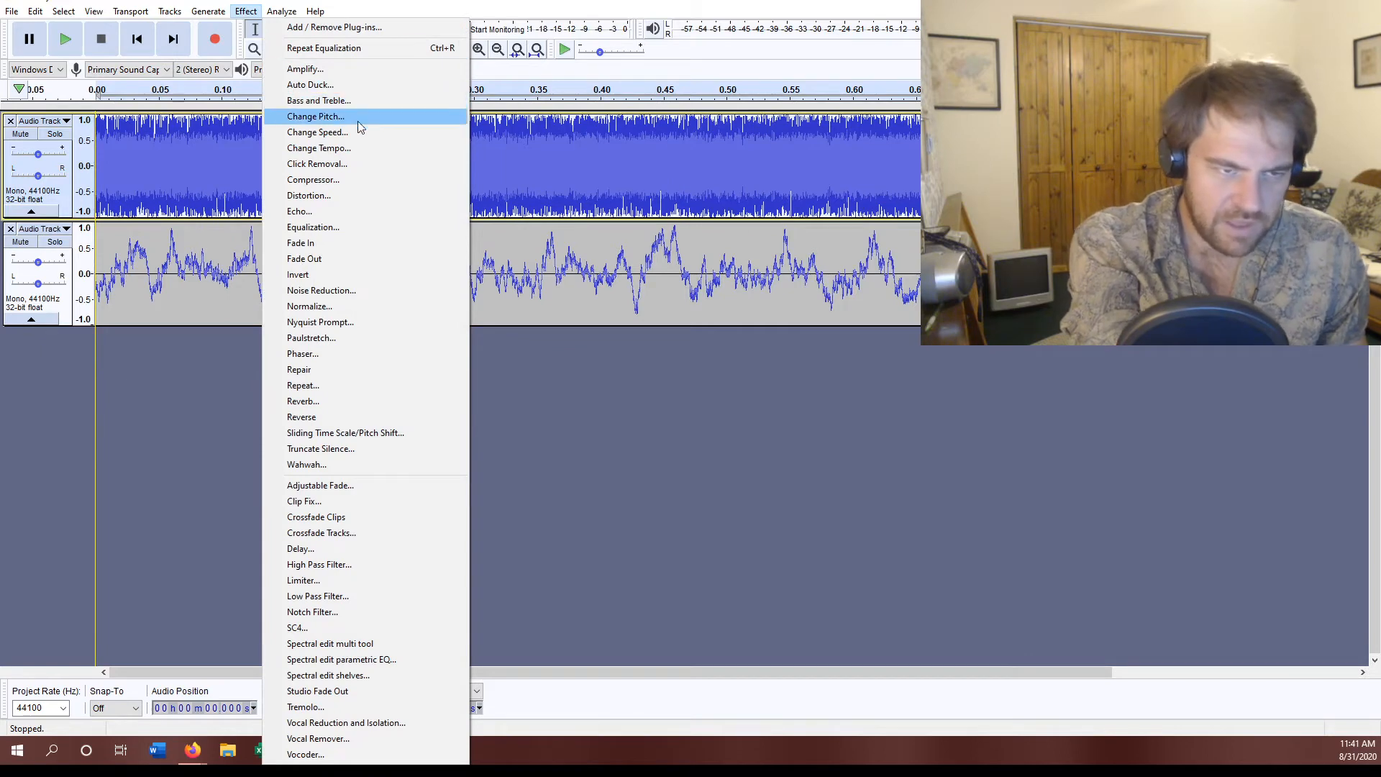
pyautogui.click(372, 228)
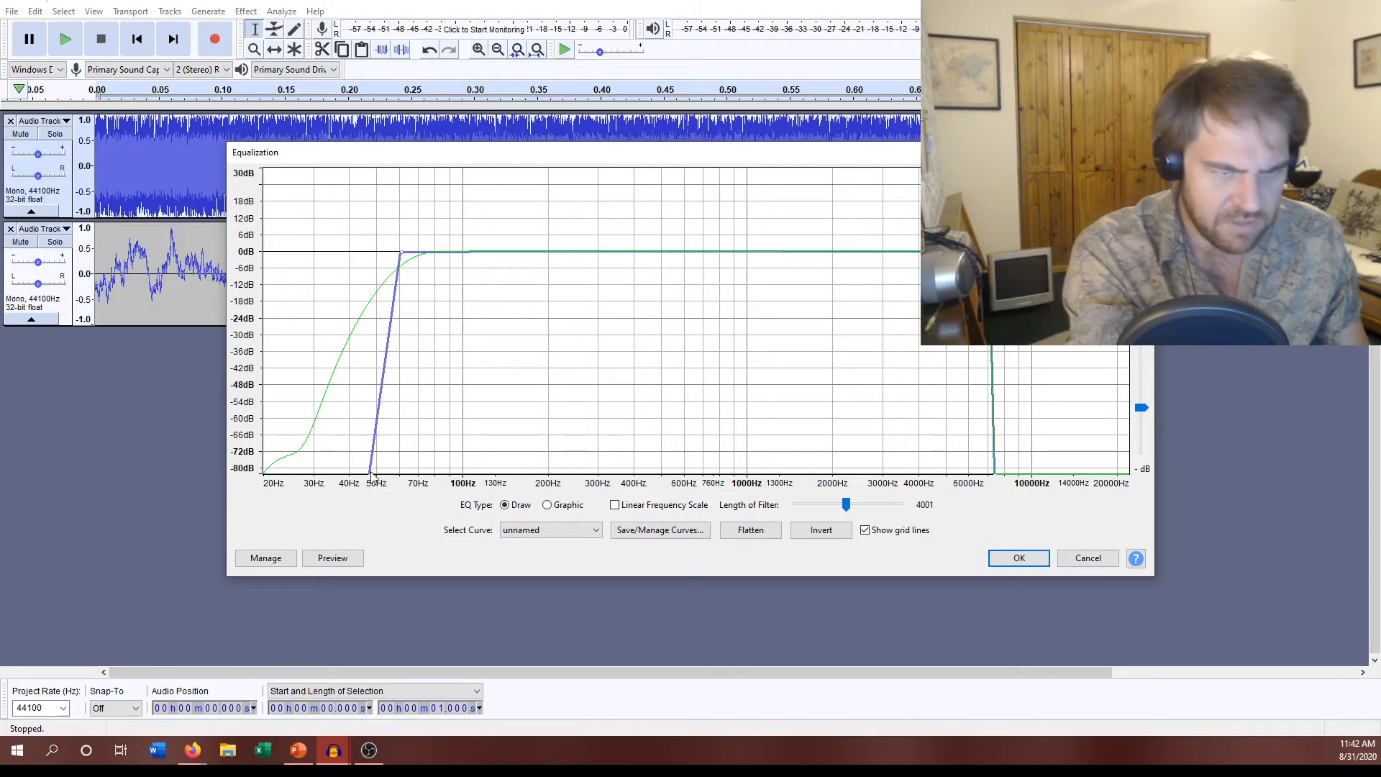
pyautogui.moveTo(372, 472); pyautogui.dragTo(378, 477)
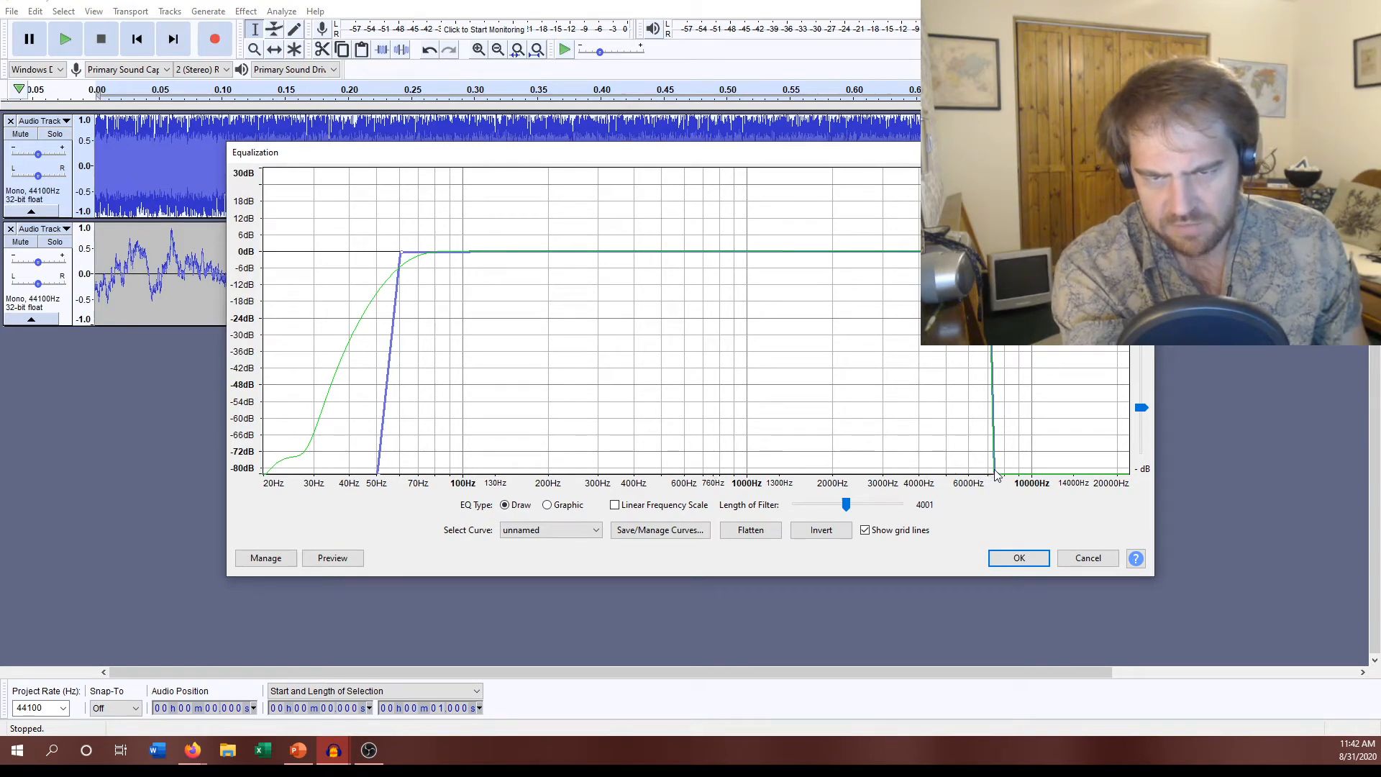
pyautogui.moveTo(997, 476); pyautogui.dragTo(1007, 482)
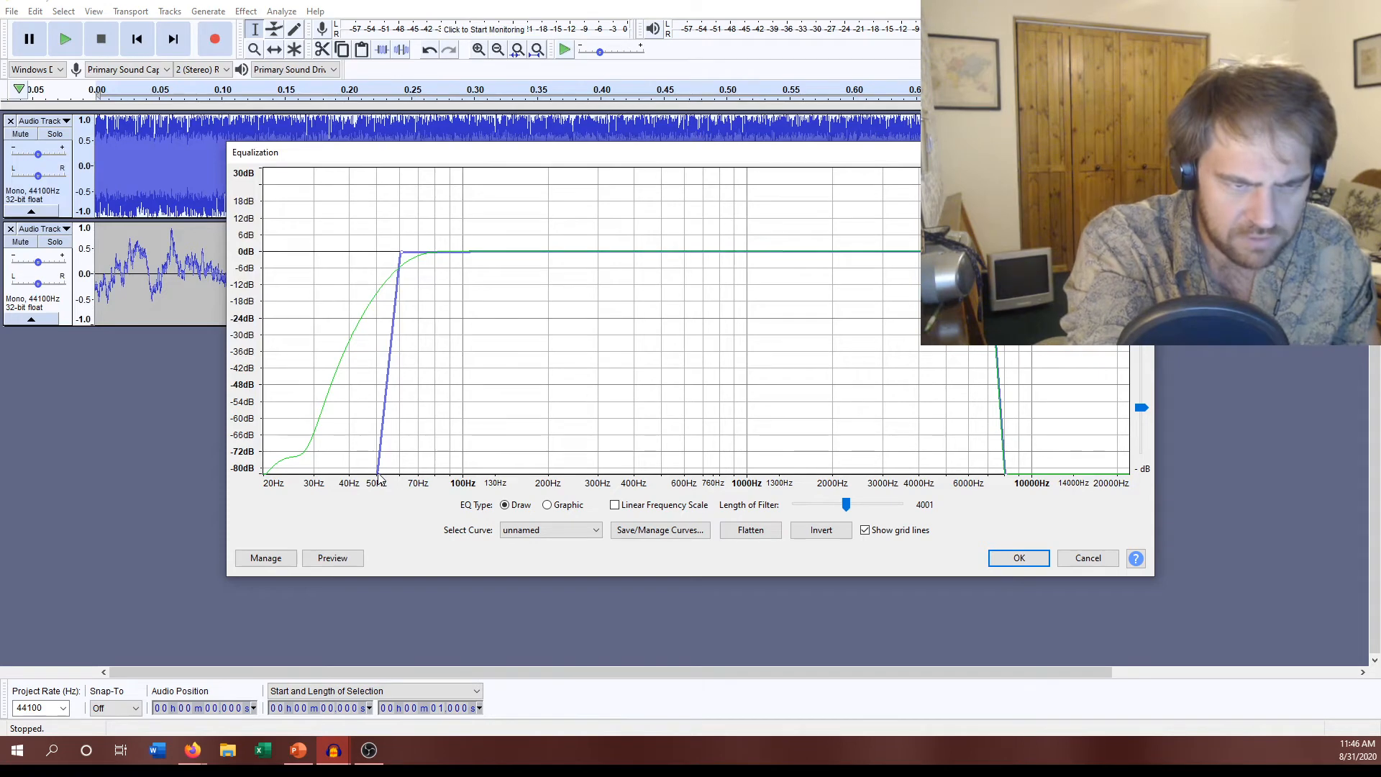
# Reshape the equalization curve into a steady fall from 0 dB at 20 Hz to -80 dB at 10000 Hz, and apply it
pyautogui.moveTo(379, 472); pyautogui.dragTo(266, 256)
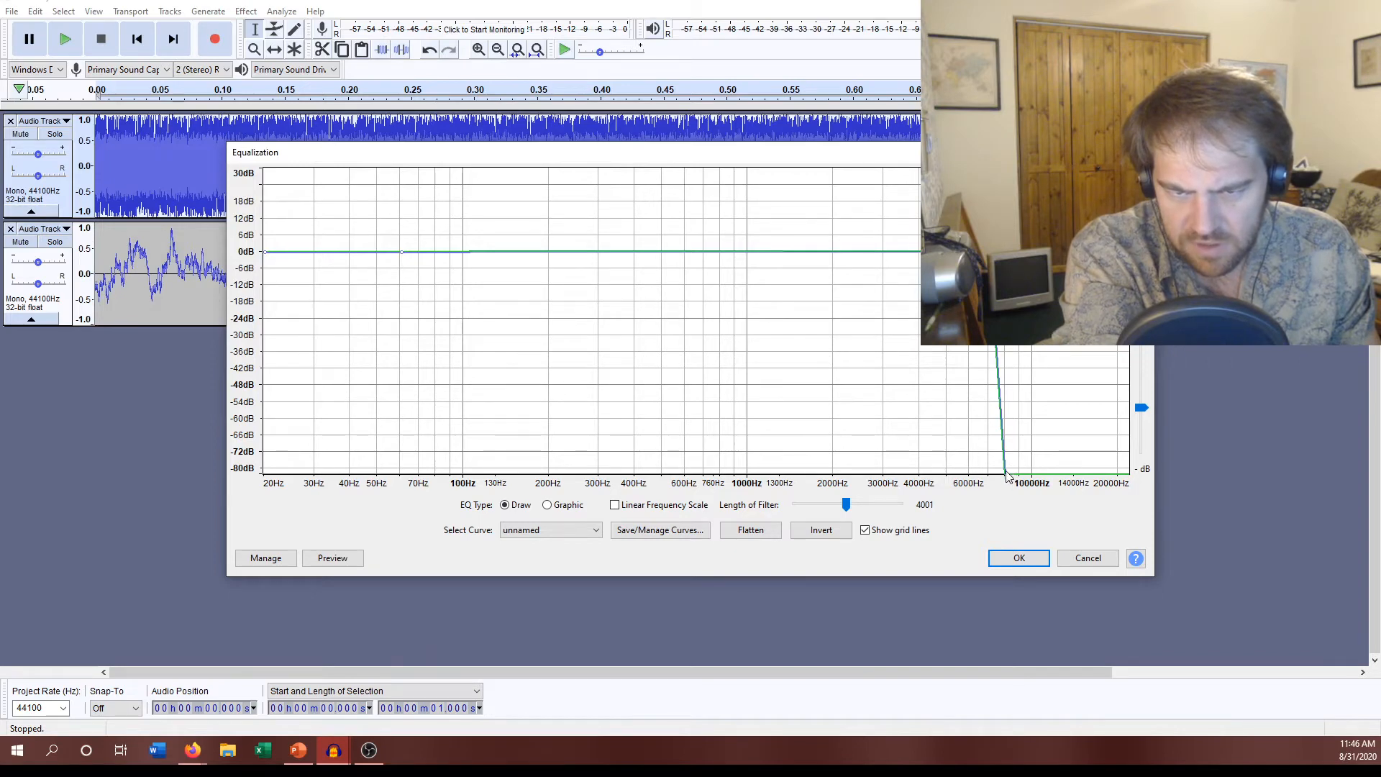
pyautogui.moveTo(1006, 474); pyautogui.dragTo(1032, 477)
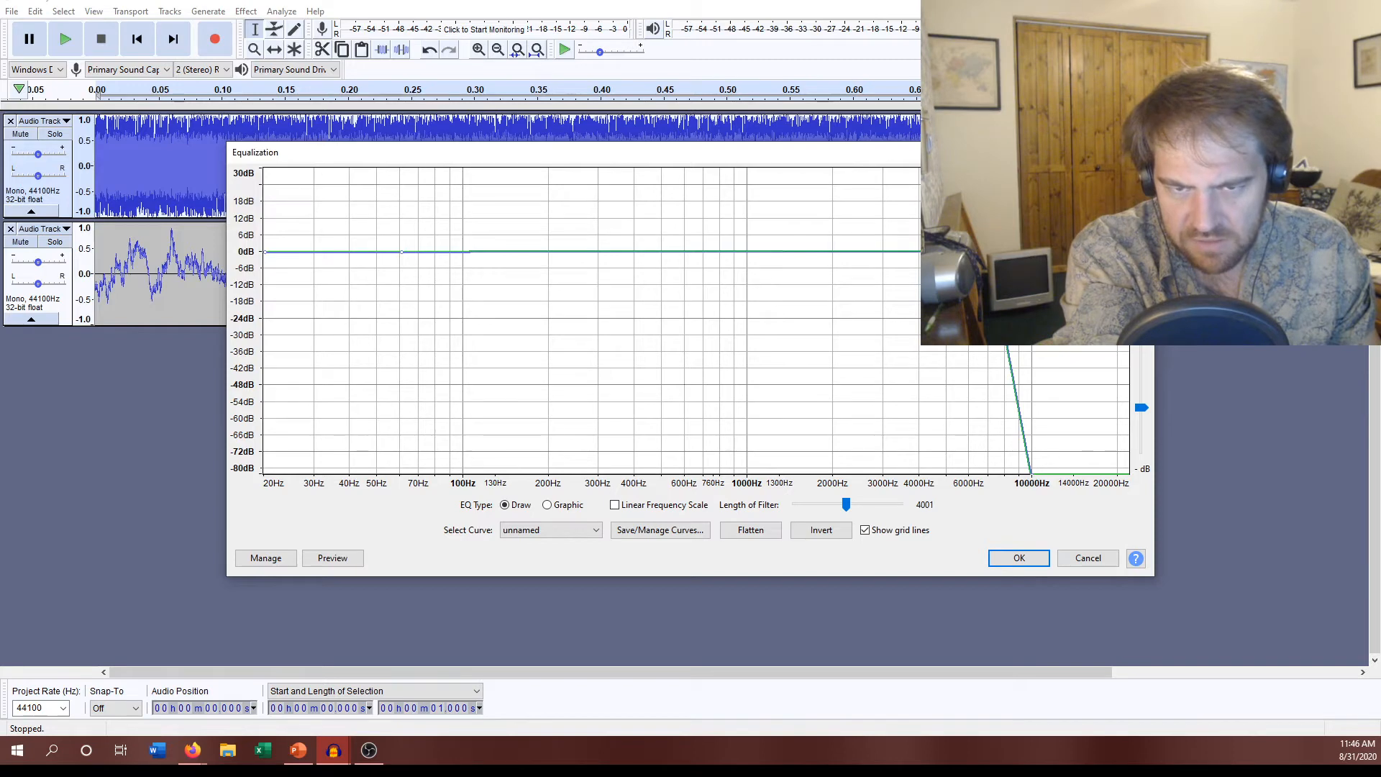
pyautogui.moveTo(928, 253); pyautogui.dragTo(908, 442)
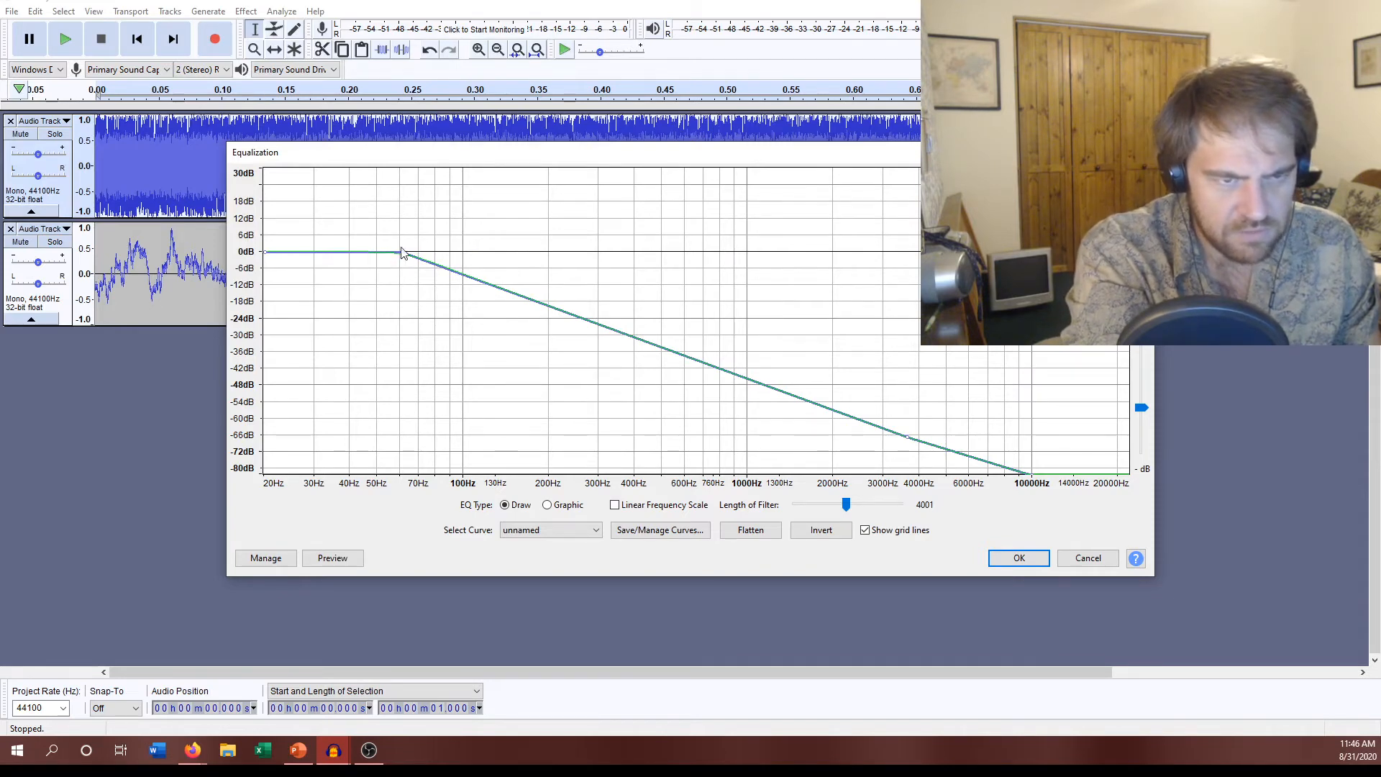
pyautogui.moveTo(402, 259); pyautogui.dragTo(416, 298)
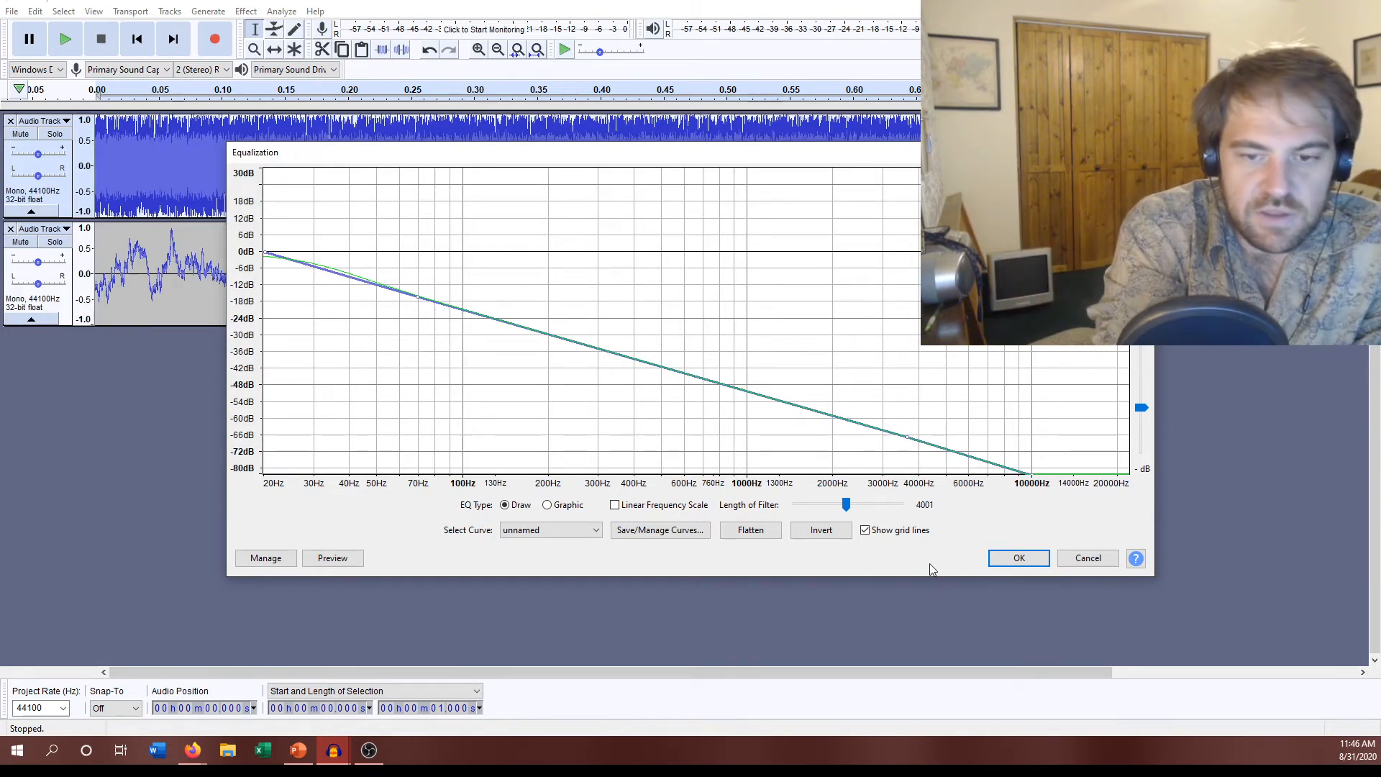
pyautogui.click(1022, 558)
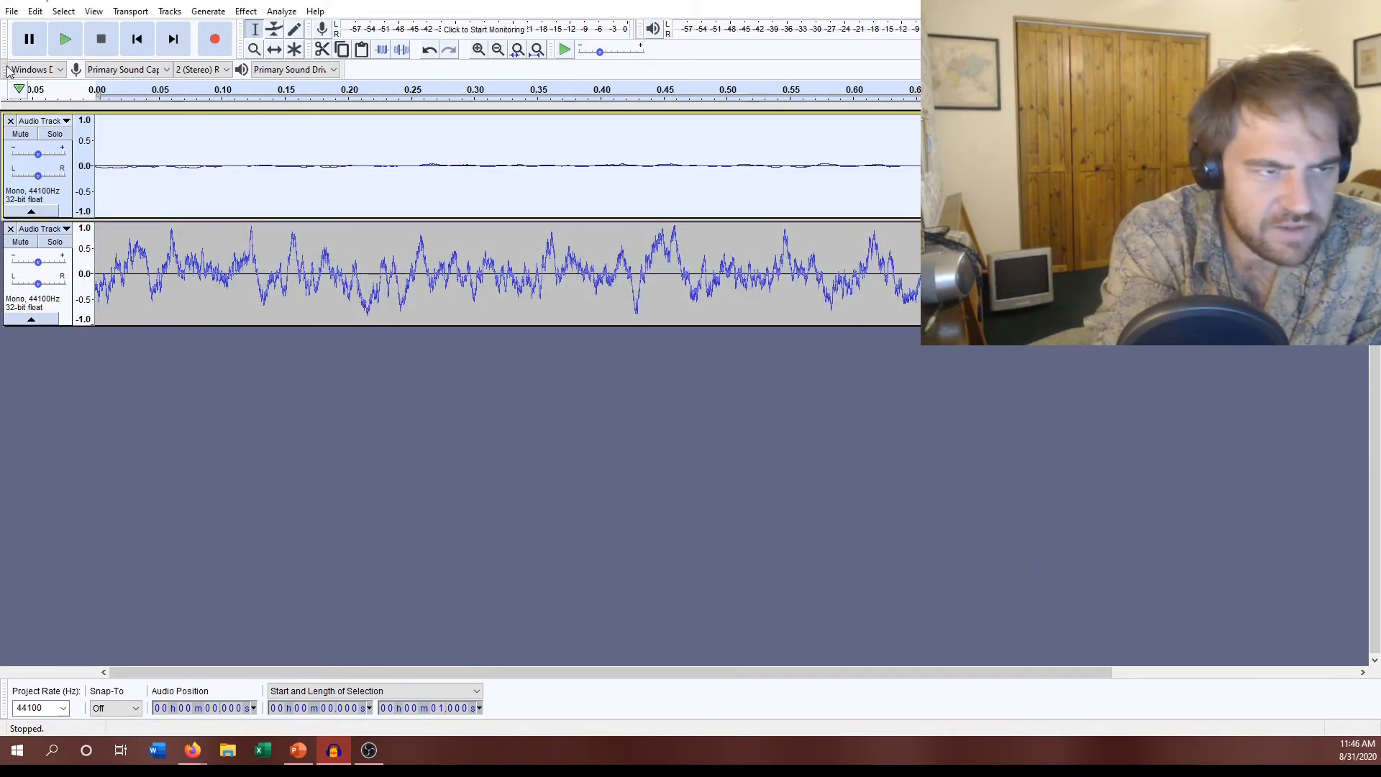
# Solo the filtered white noise track and play it from the start several times
pyautogui.click(57, 134)
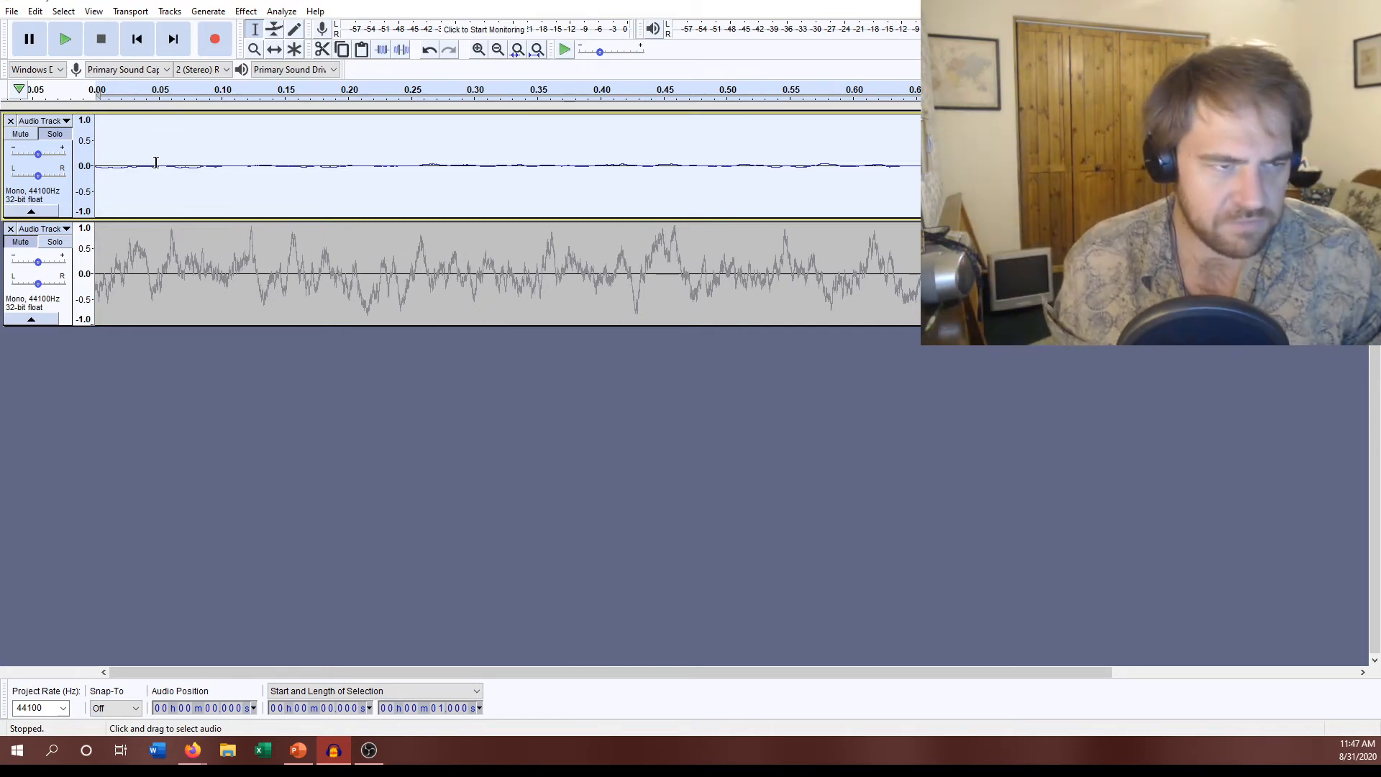
pyautogui.click(156, 163)
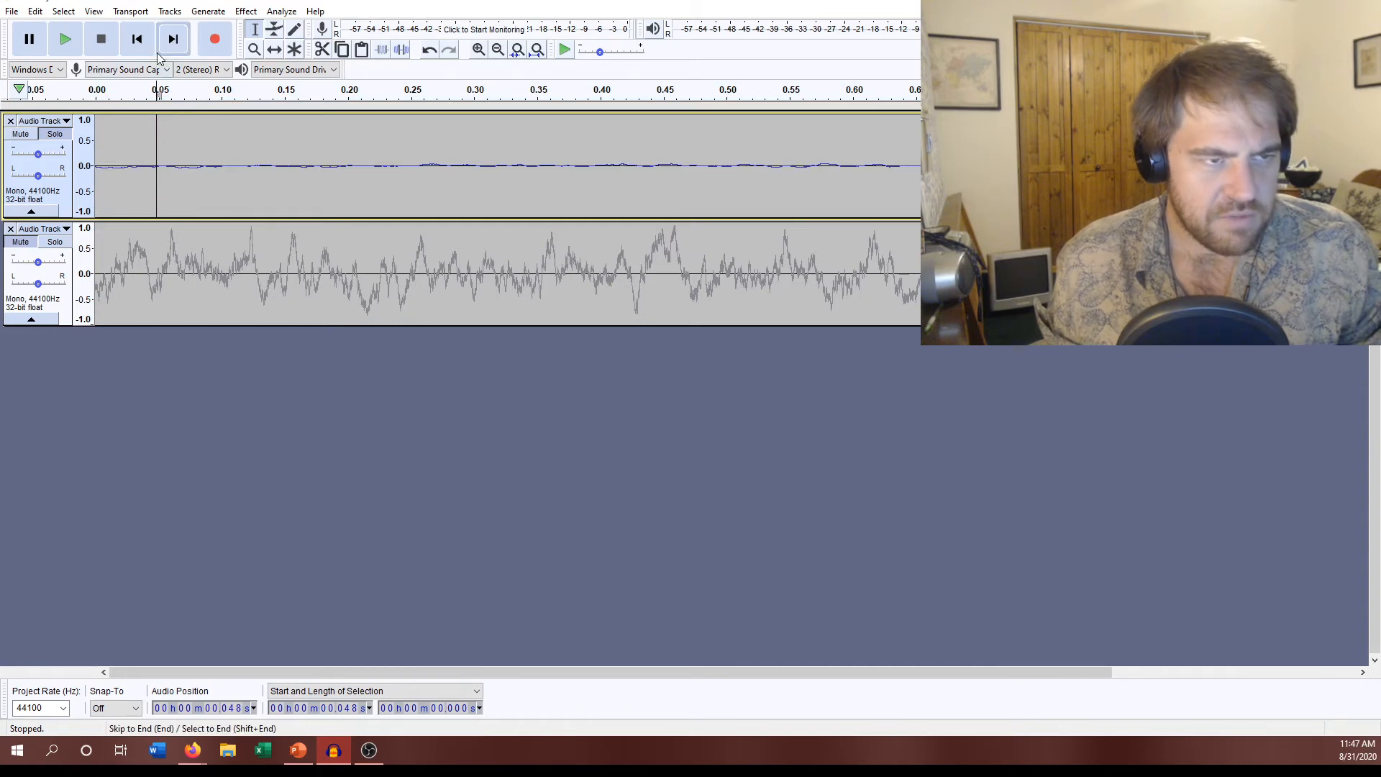
pyautogui.click(144, 53)
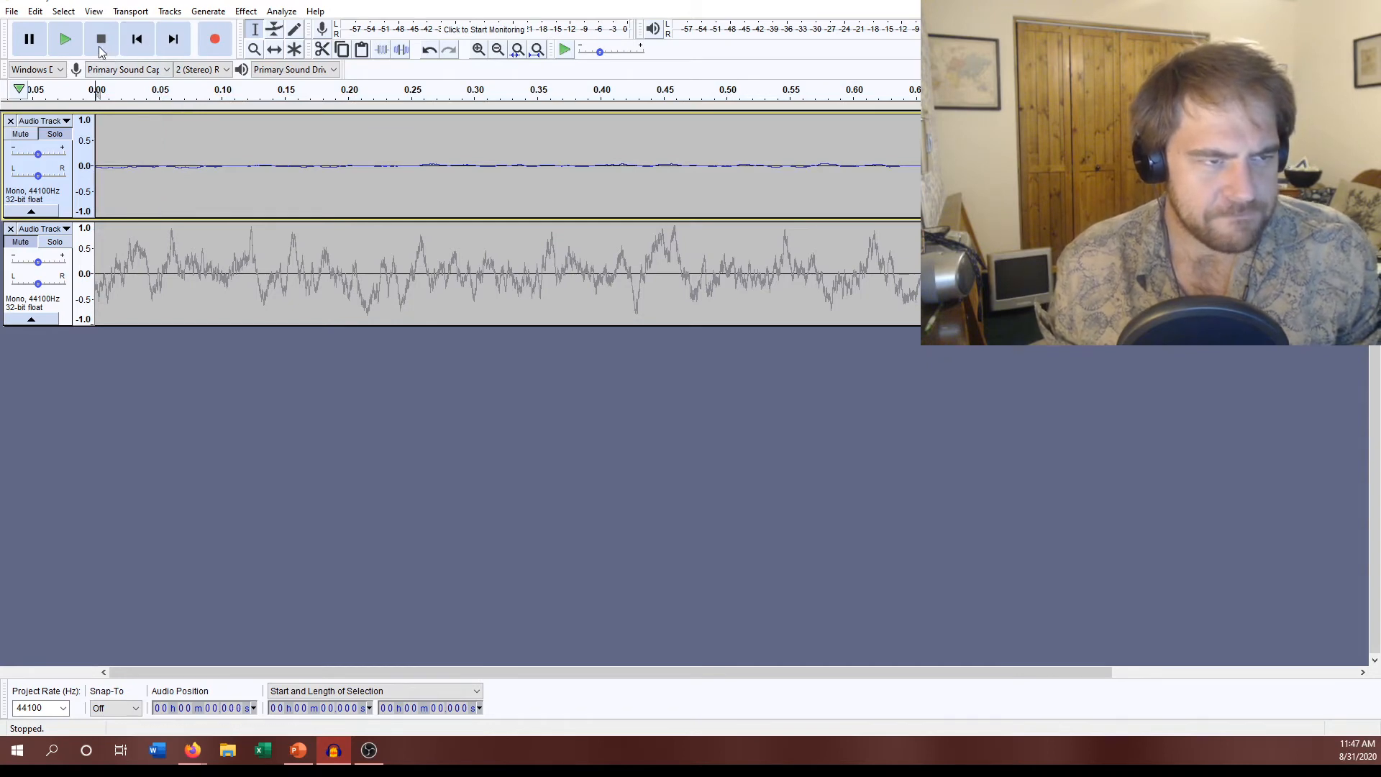
pyautogui.click(68, 41)
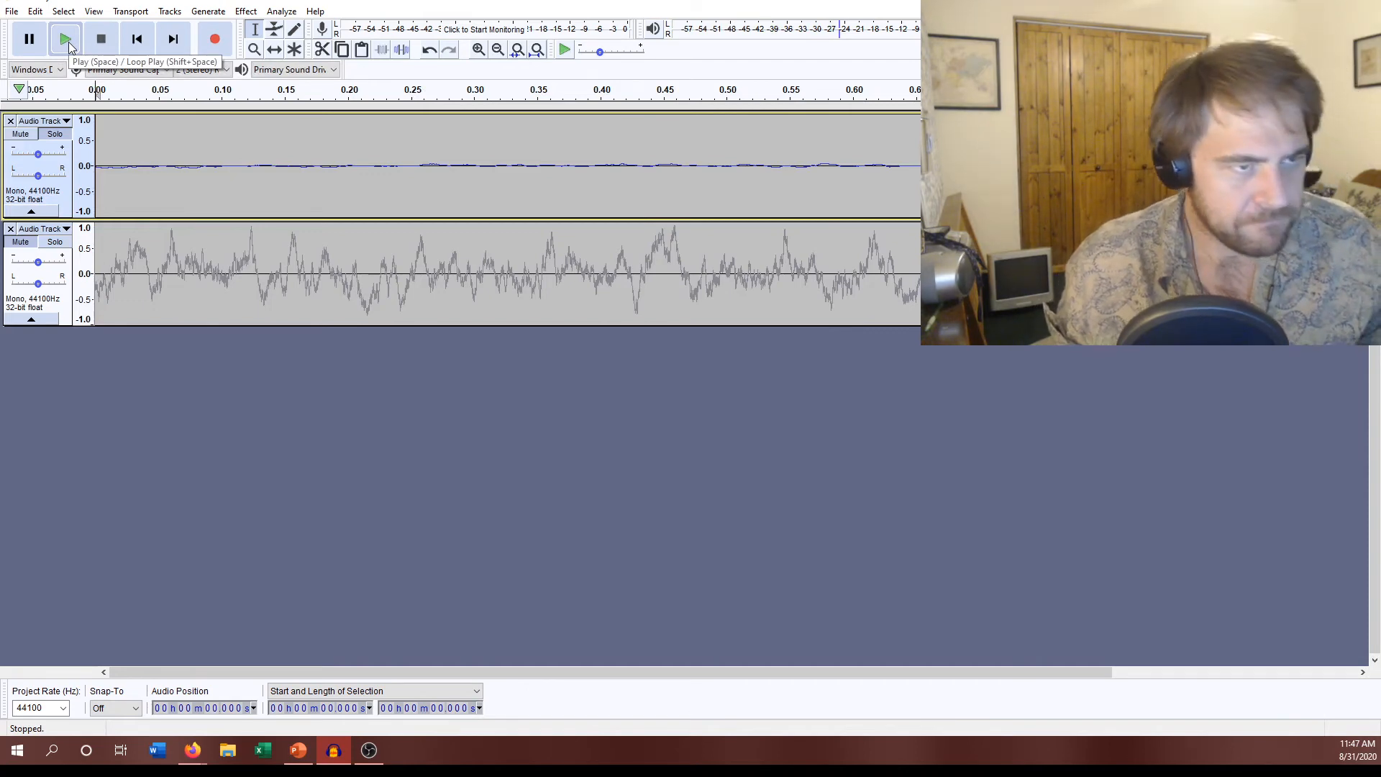
pyautogui.click(68, 42)
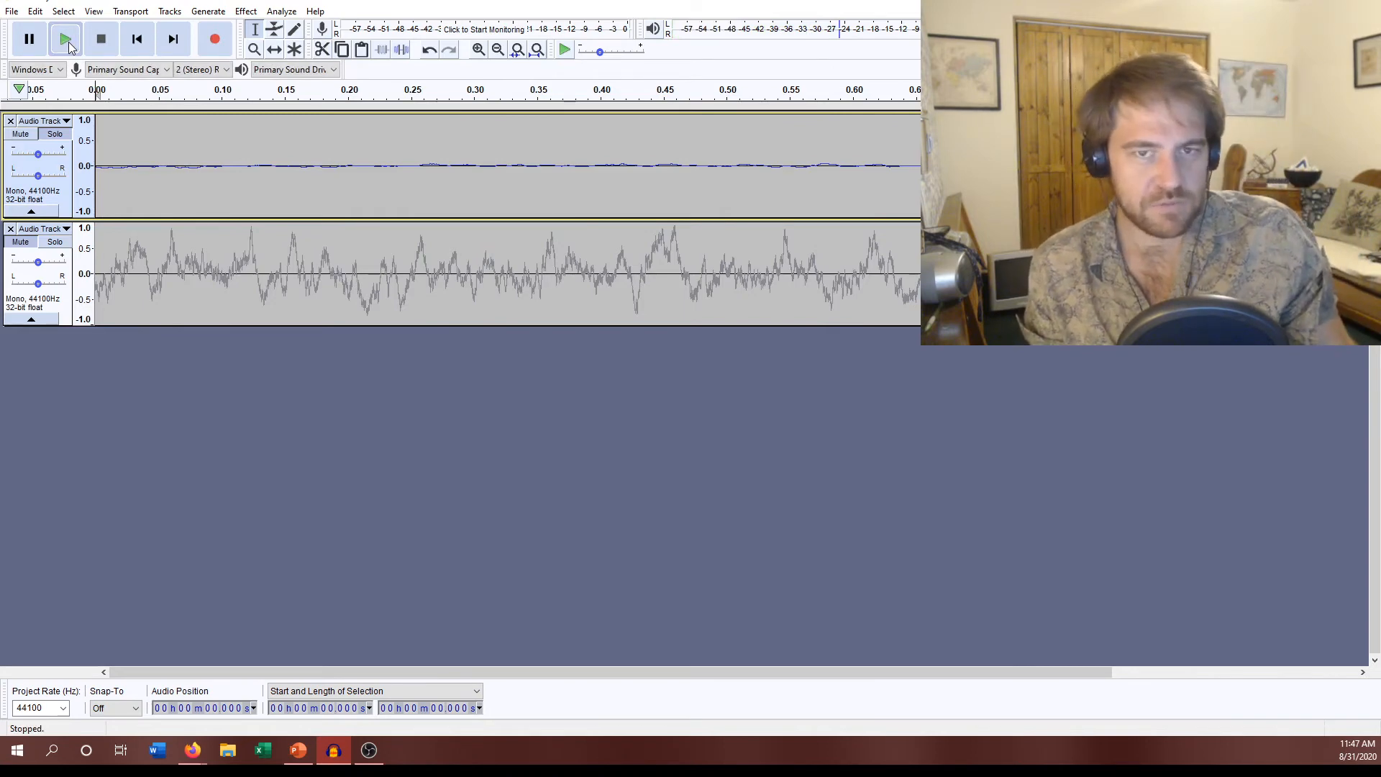
pyautogui.click(65, 40)
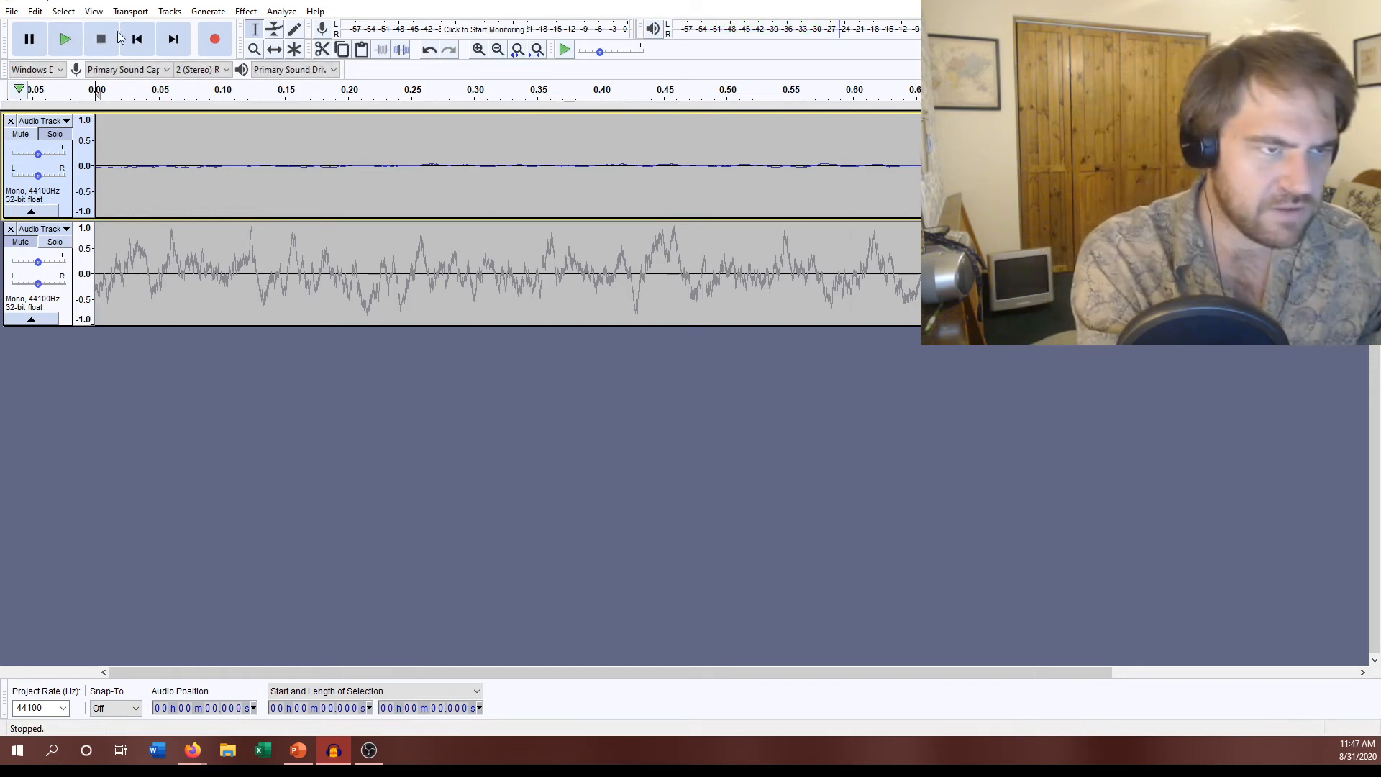
# Undo the equalization and play the unfiltered audio for comparison
pyautogui.click(35, 11)
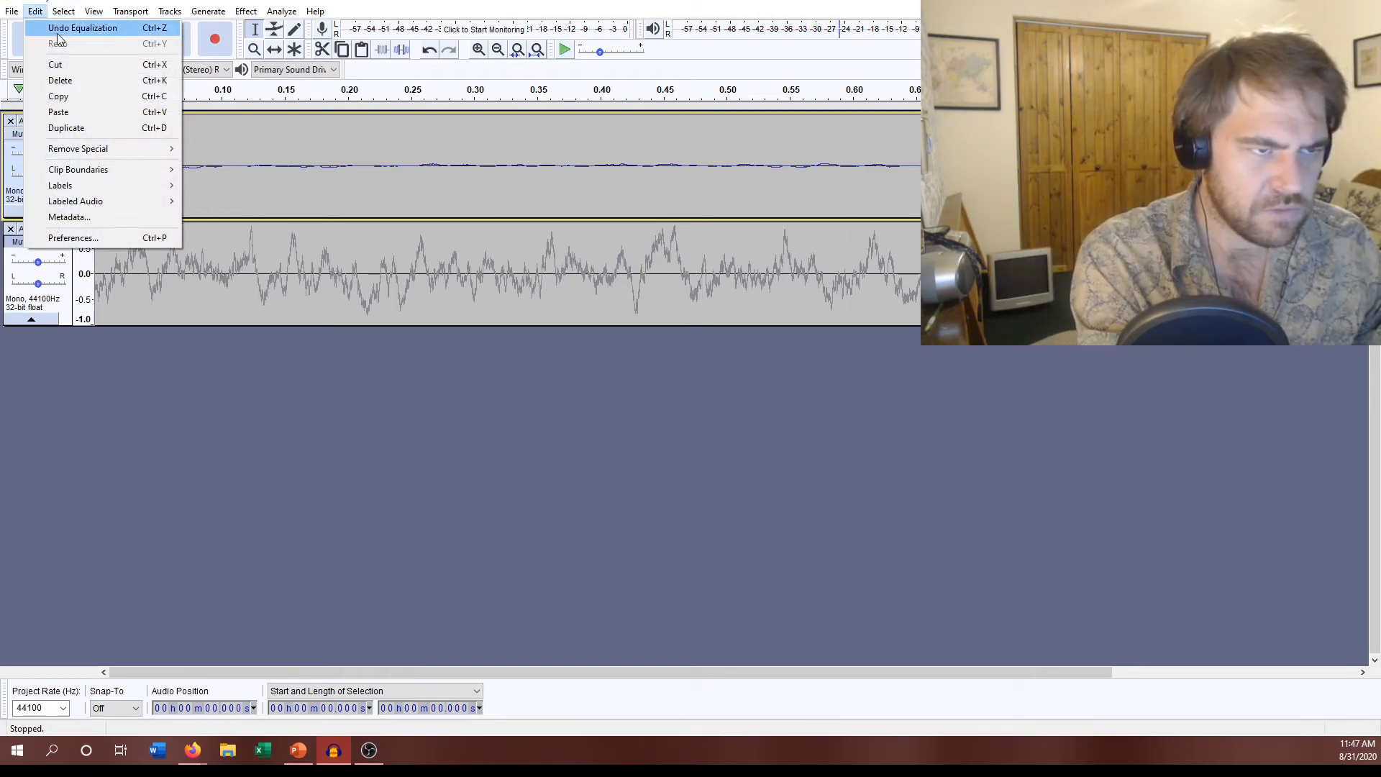
pyautogui.click(58, 33)
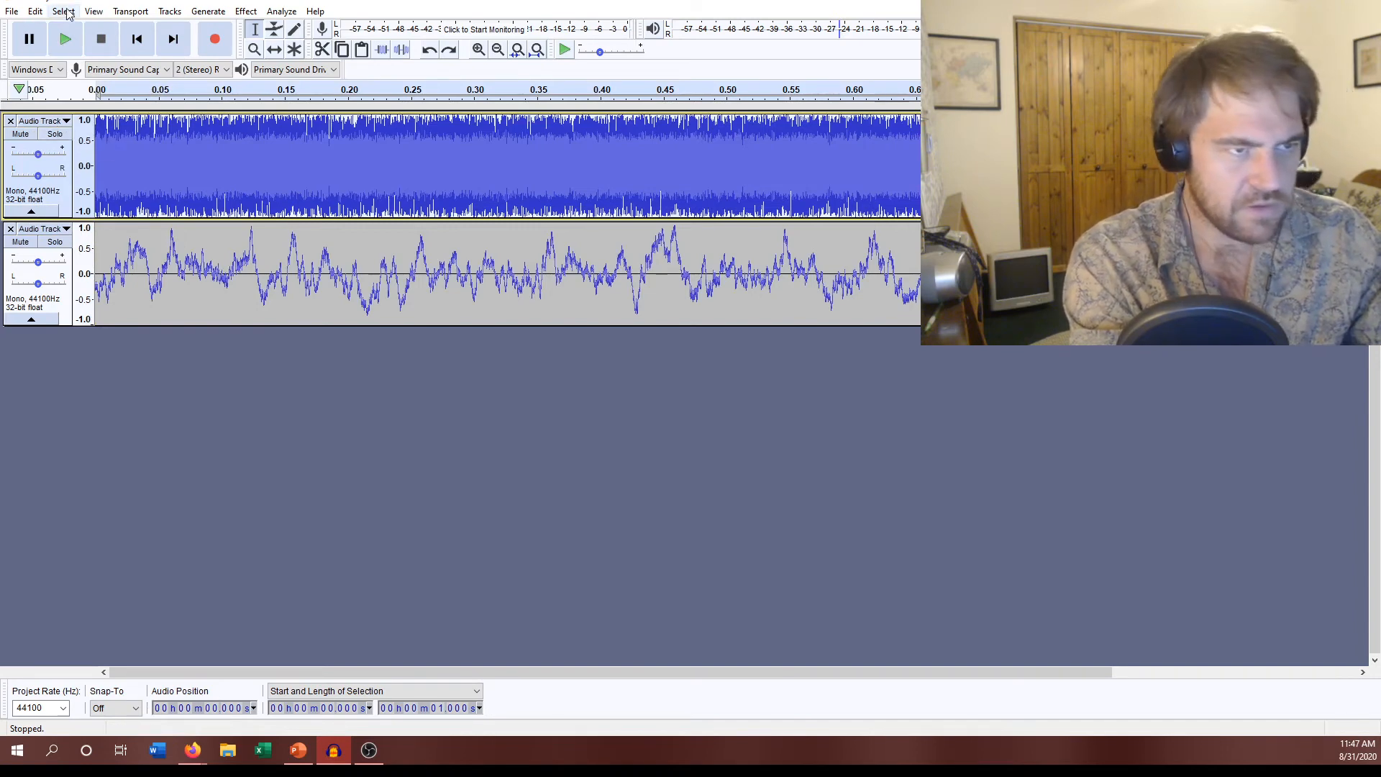
pyautogui.click(66, 40)
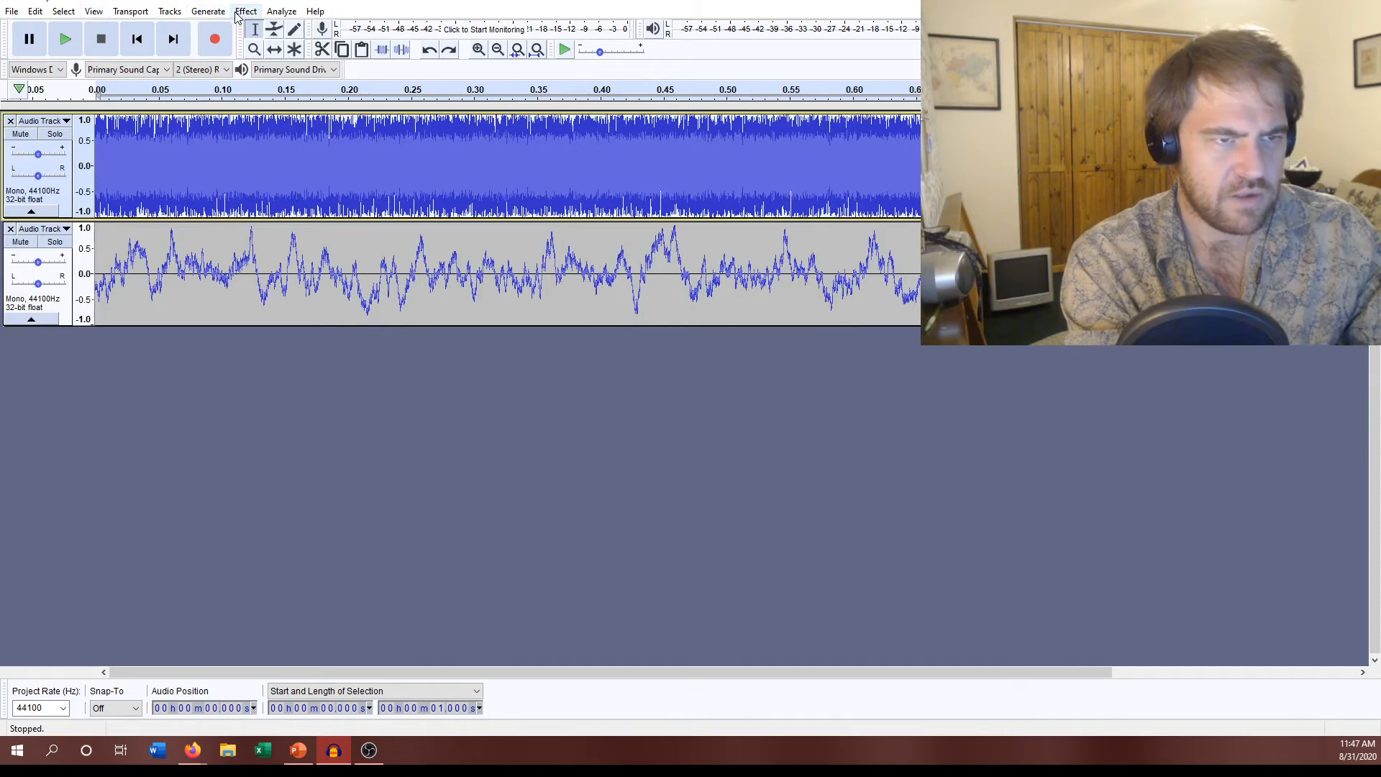
# Redo the equalization and play the filtered white noise again
pyautogui.click(38, 12)
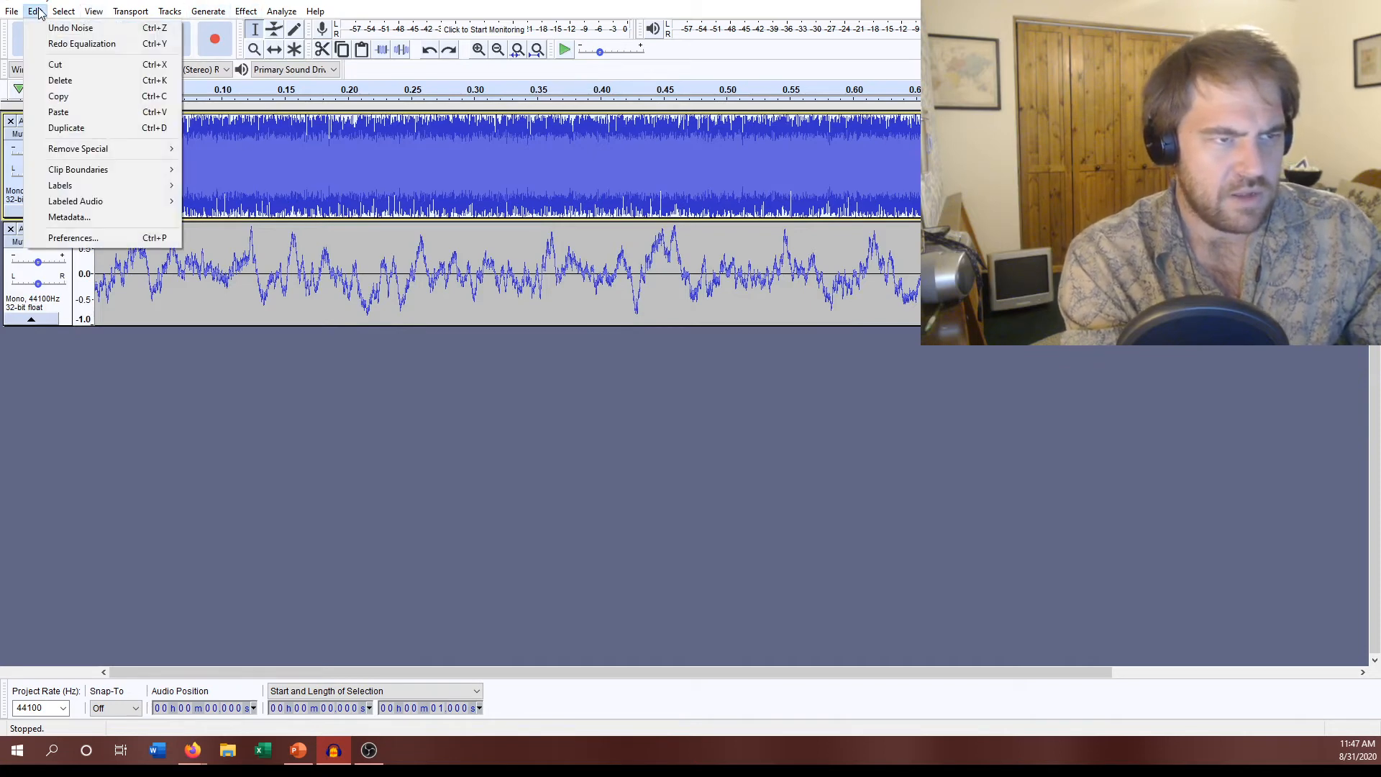
pyautogui.click(52, 44)
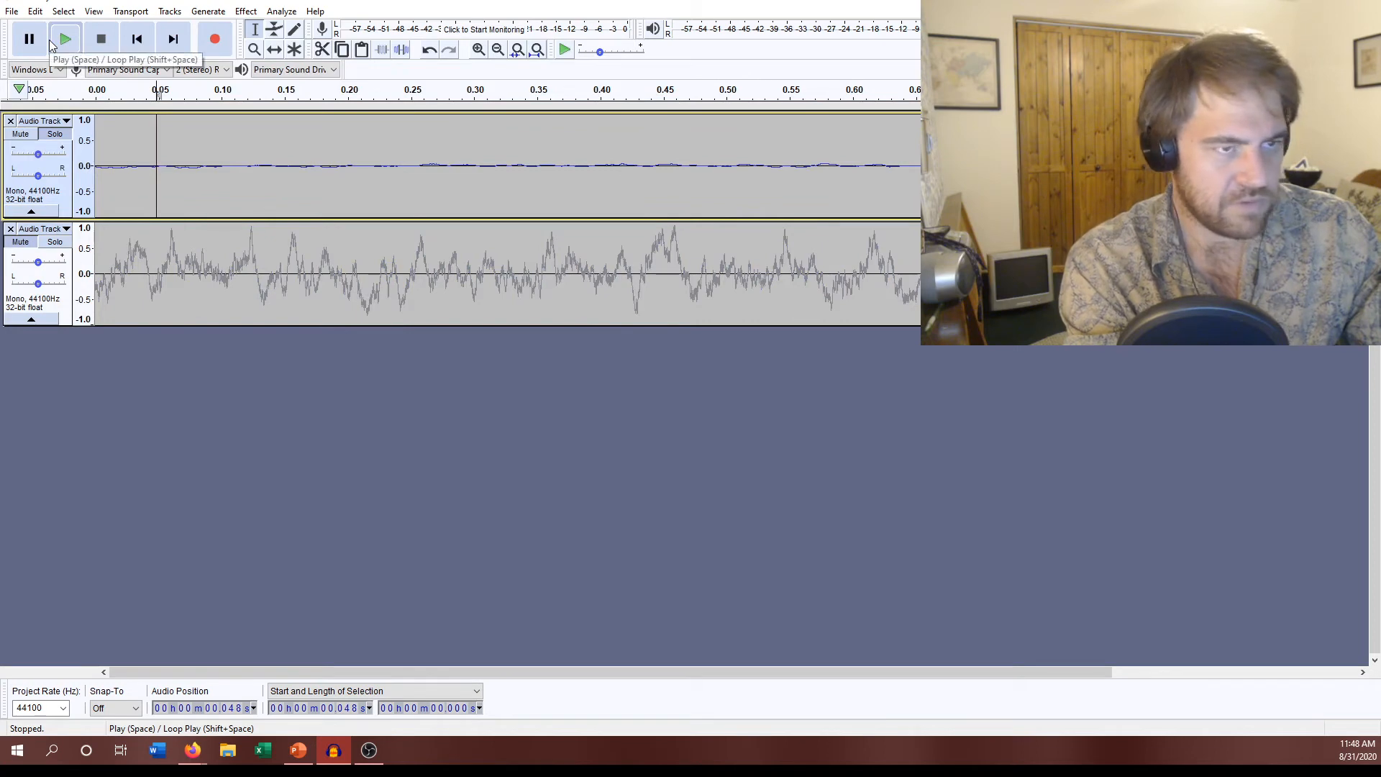
pyautogui.click(72, 42)
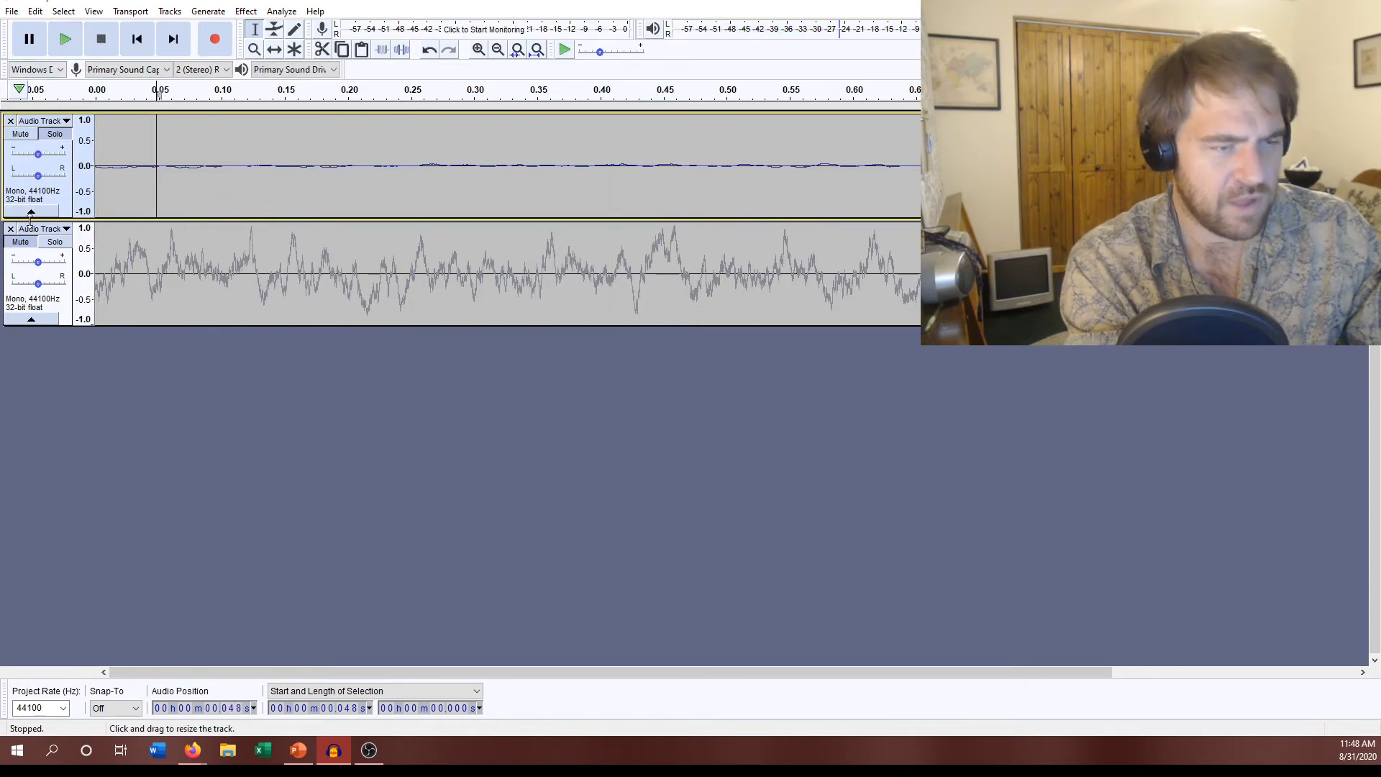
# Solo the Brownian noise track and play it to compare it with the filtered white noise
pyautogui.click(49, 243)
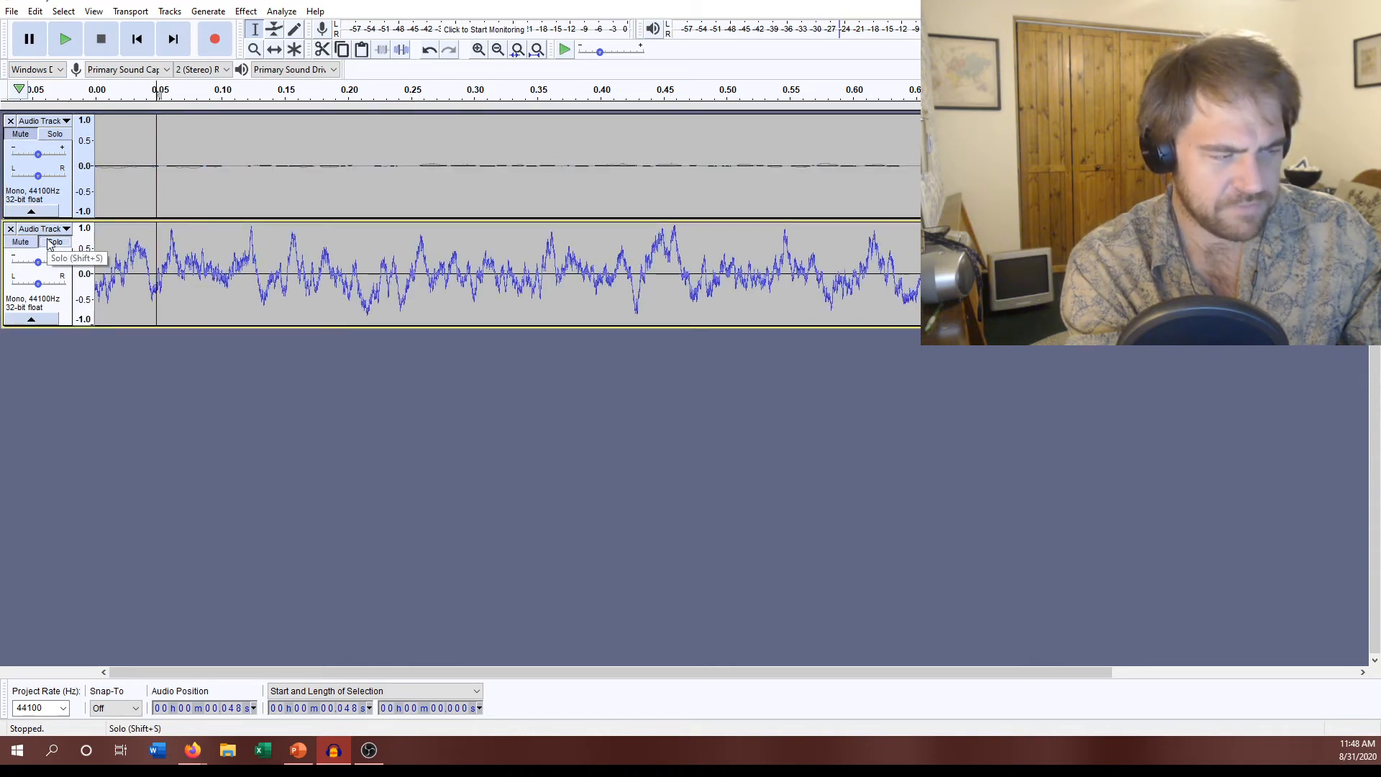
pyautogui.click(68, 41)
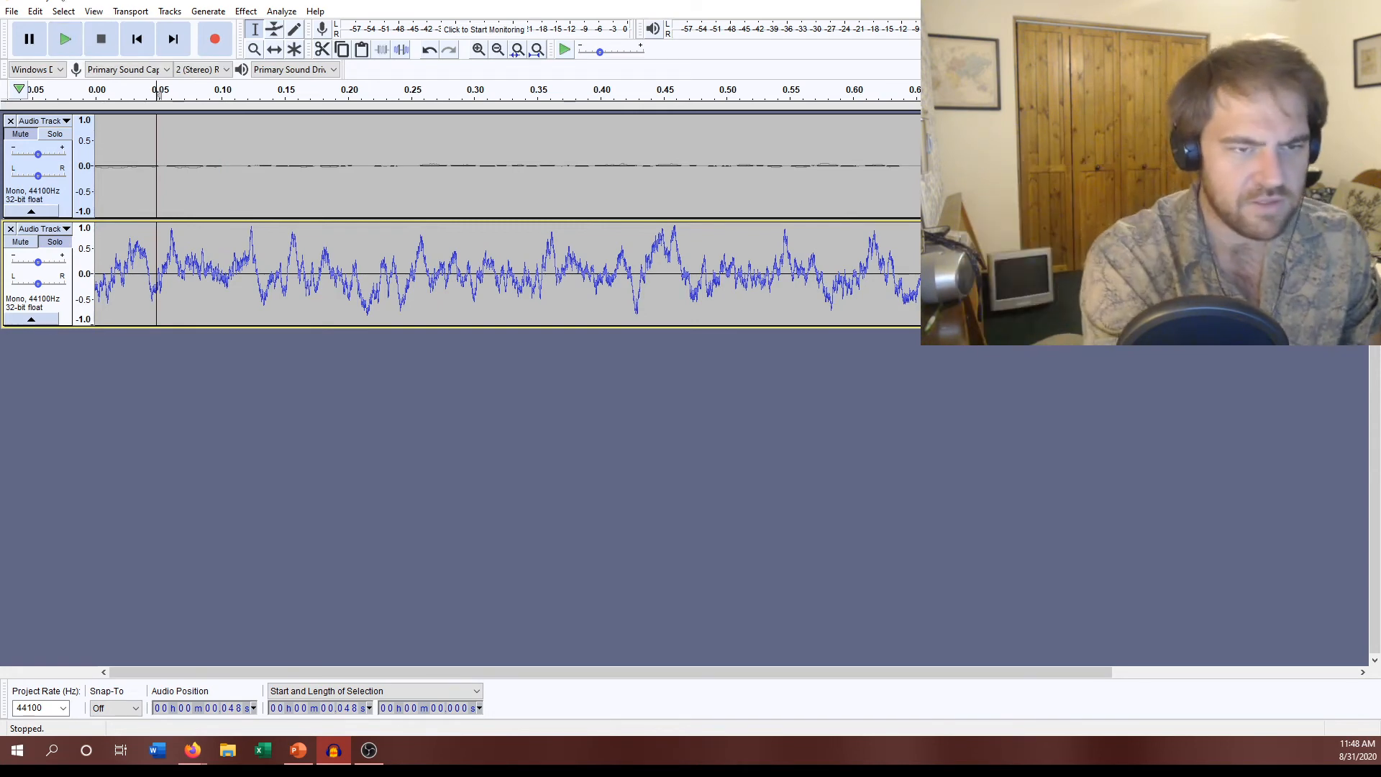
# Plot the spectrum of a filtered white noise section about 0.444 s long, starting at about 0.059 s, and close the analysis
pyautogui.moveTo(230, 148); pyautogui.dragTo(821, 225)
pyautogui.moveTo(170, 170); pyautogui.dragTo(730, 170)
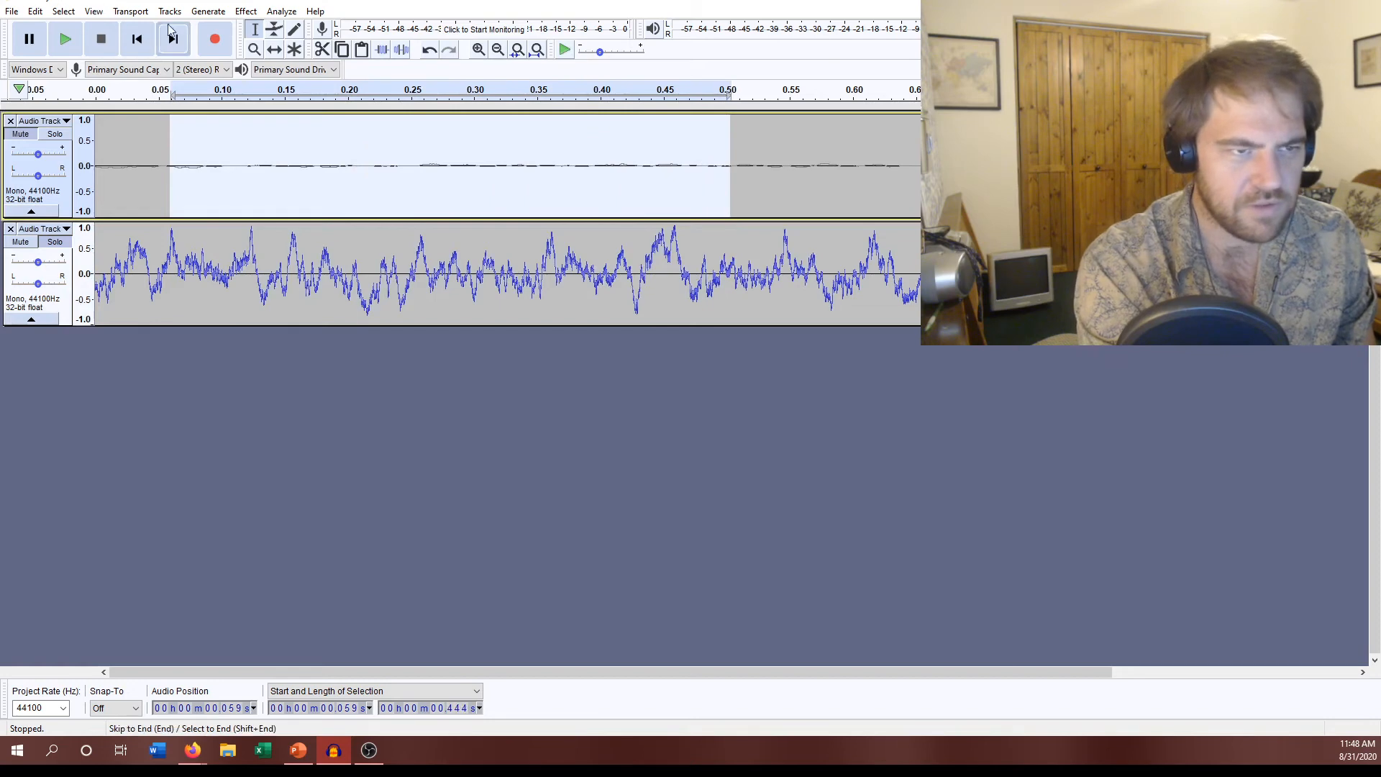
pyautogui.click(274, 12)
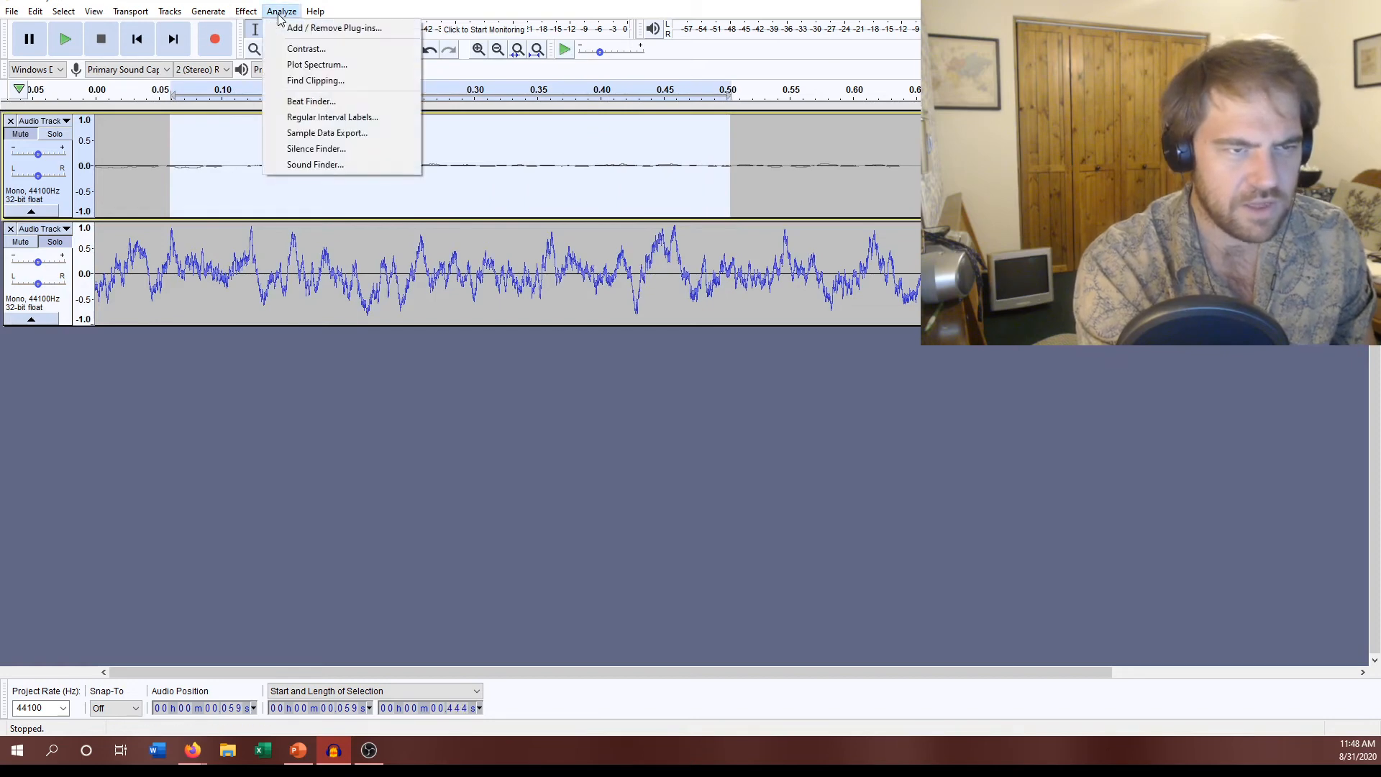
pyautogui.click(306, 65)
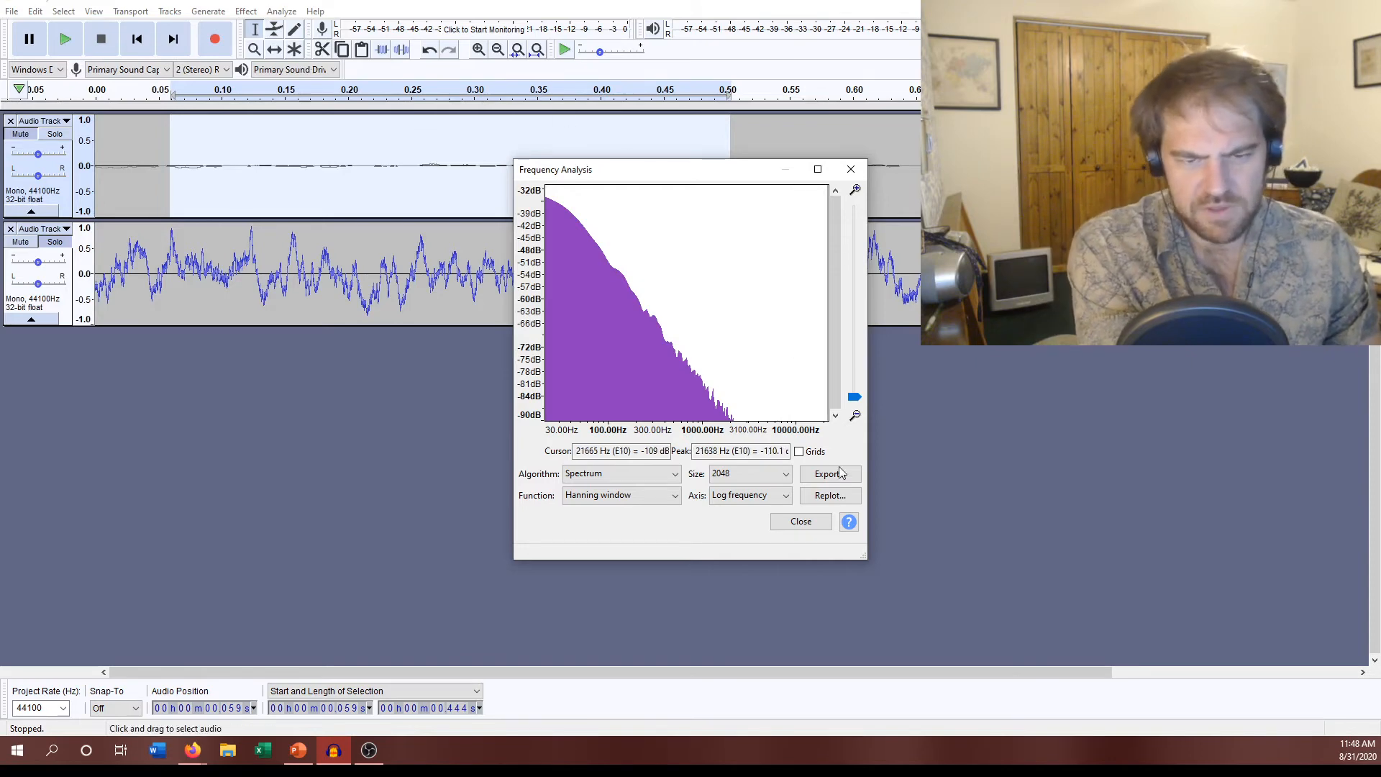
pyautogui.click(801, 522)
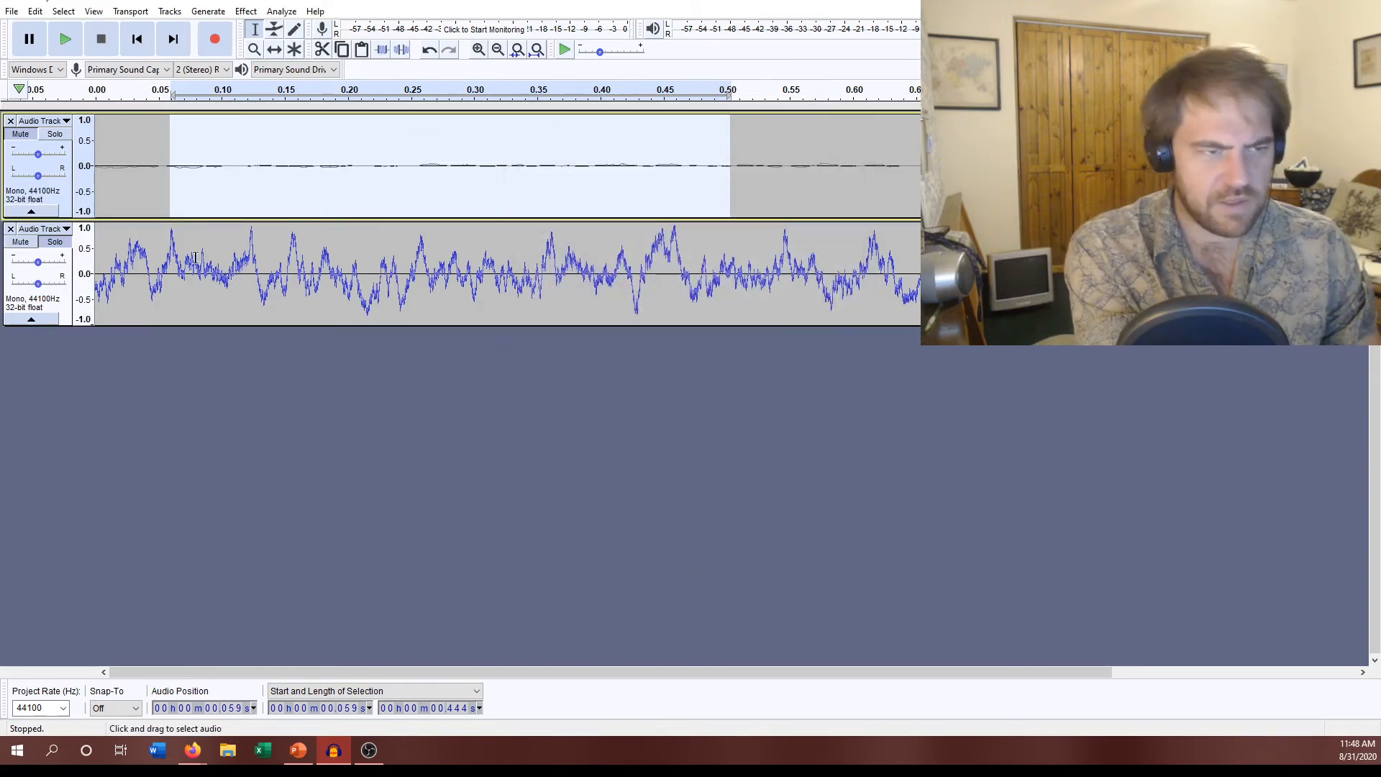
# Undo the equalization and select the entire white noise track from its start
pyautogui.click(36, 12)
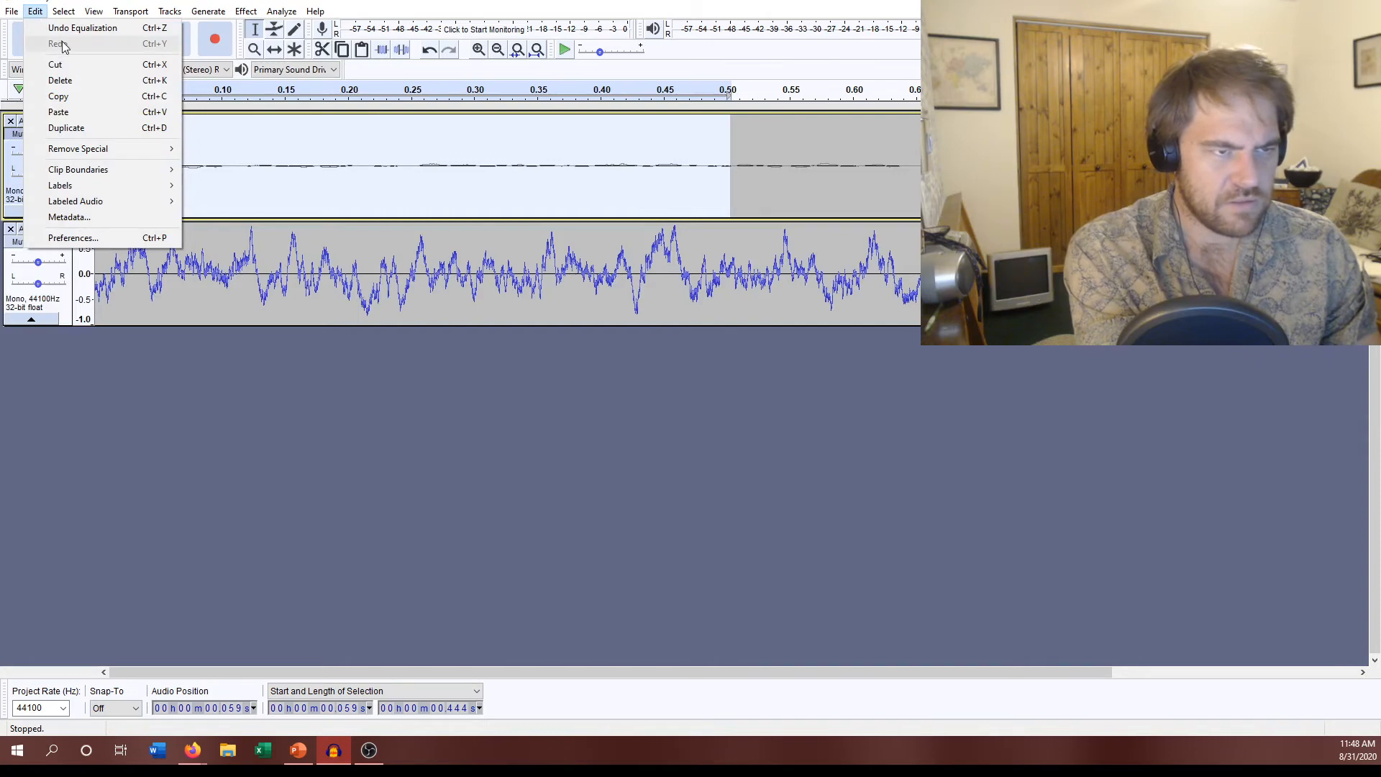
pyautogui.click(72, 27)
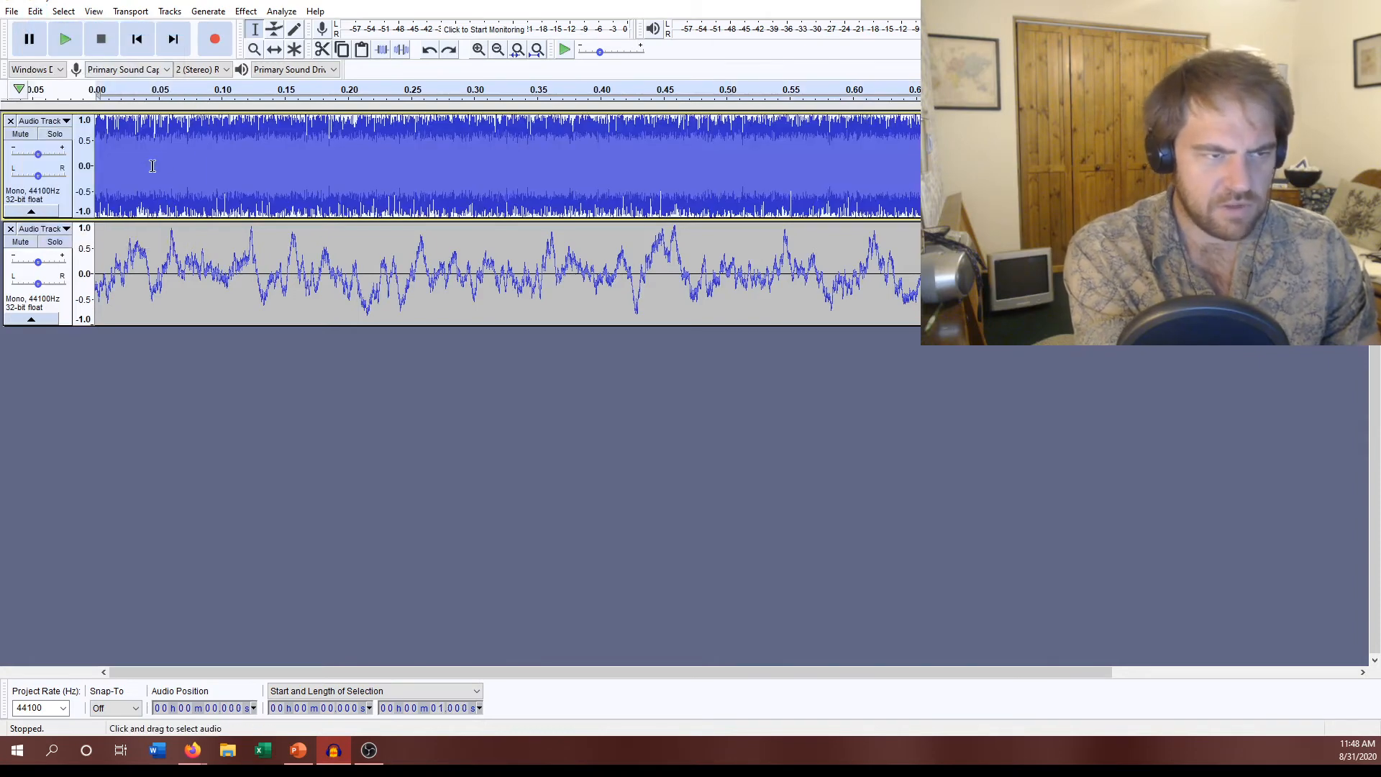
pyautogui.moveTo(1363, 164); pyautogui.dragTo(86, 137)
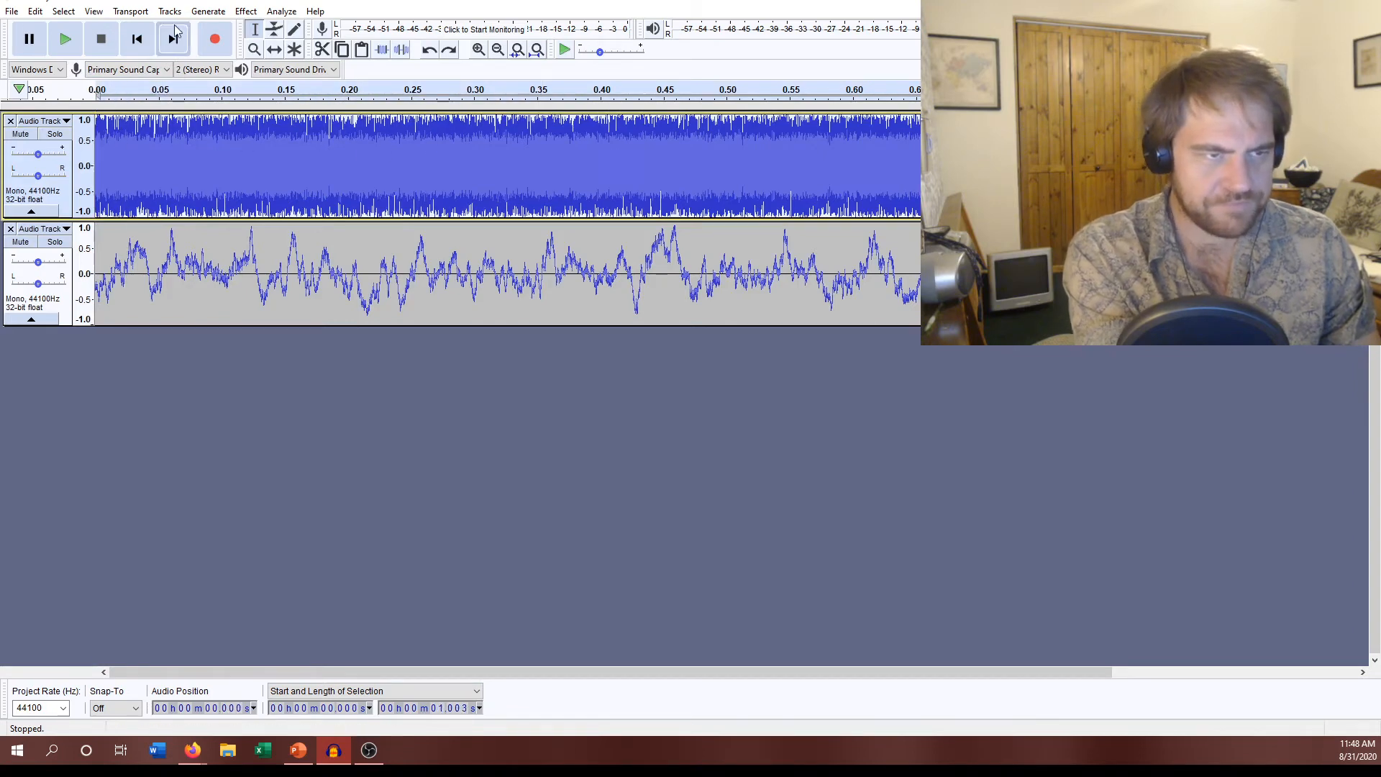
# In a new Equalization curve, draw a 0 dB peak at about 200 Hz falling to -80 dB at about 100 Hz and 300 Hz
pyautogui.click(247, 11)
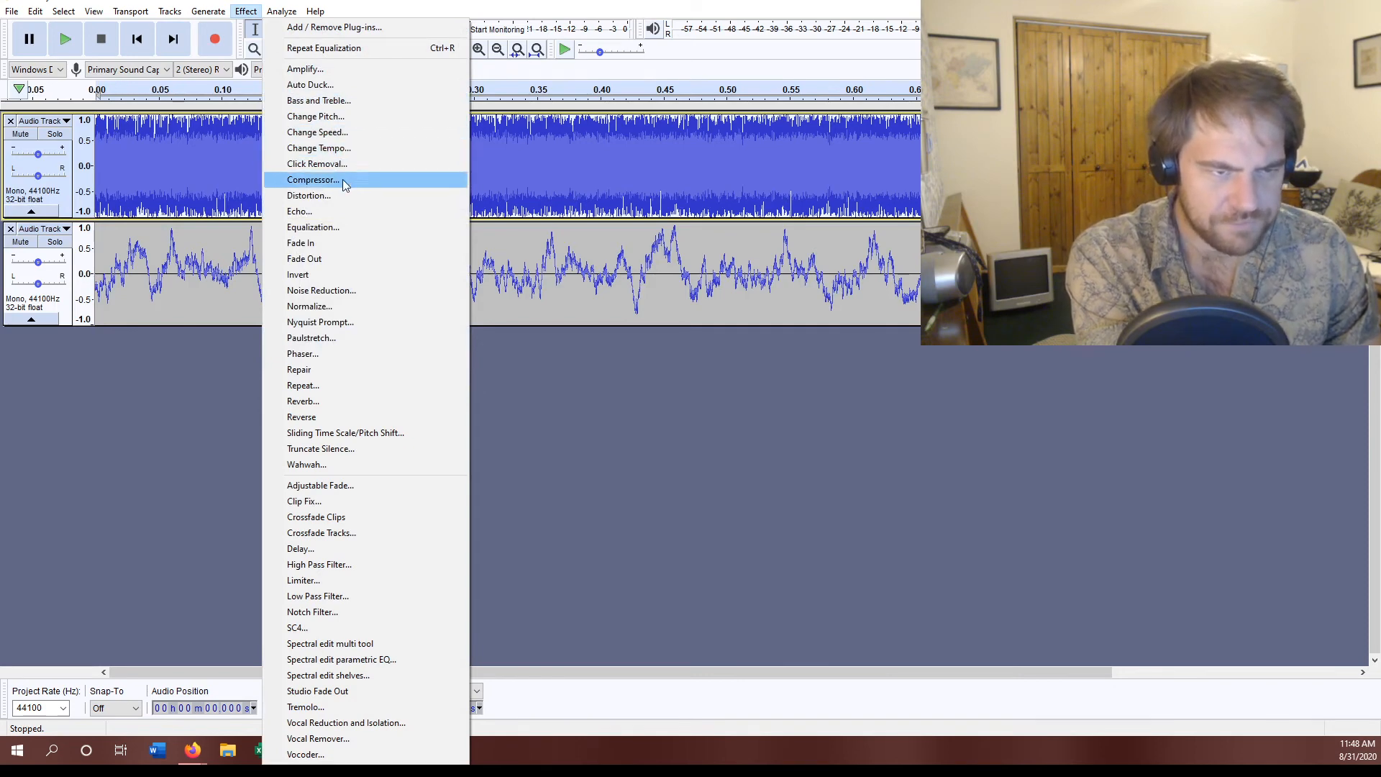
pyautogui.click(338, 228)
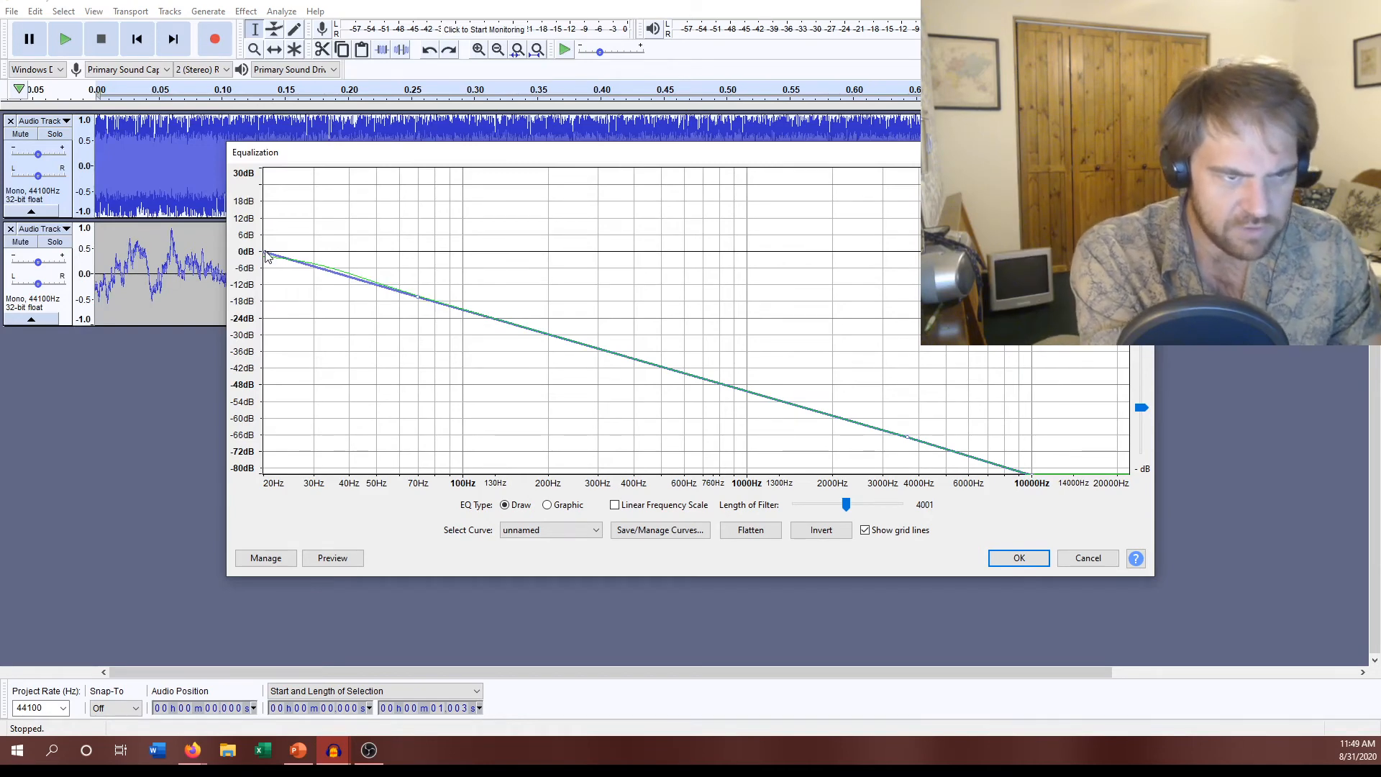
pyautogui.moveTo(268, 253); pyautogui.dragTo(262, 481)
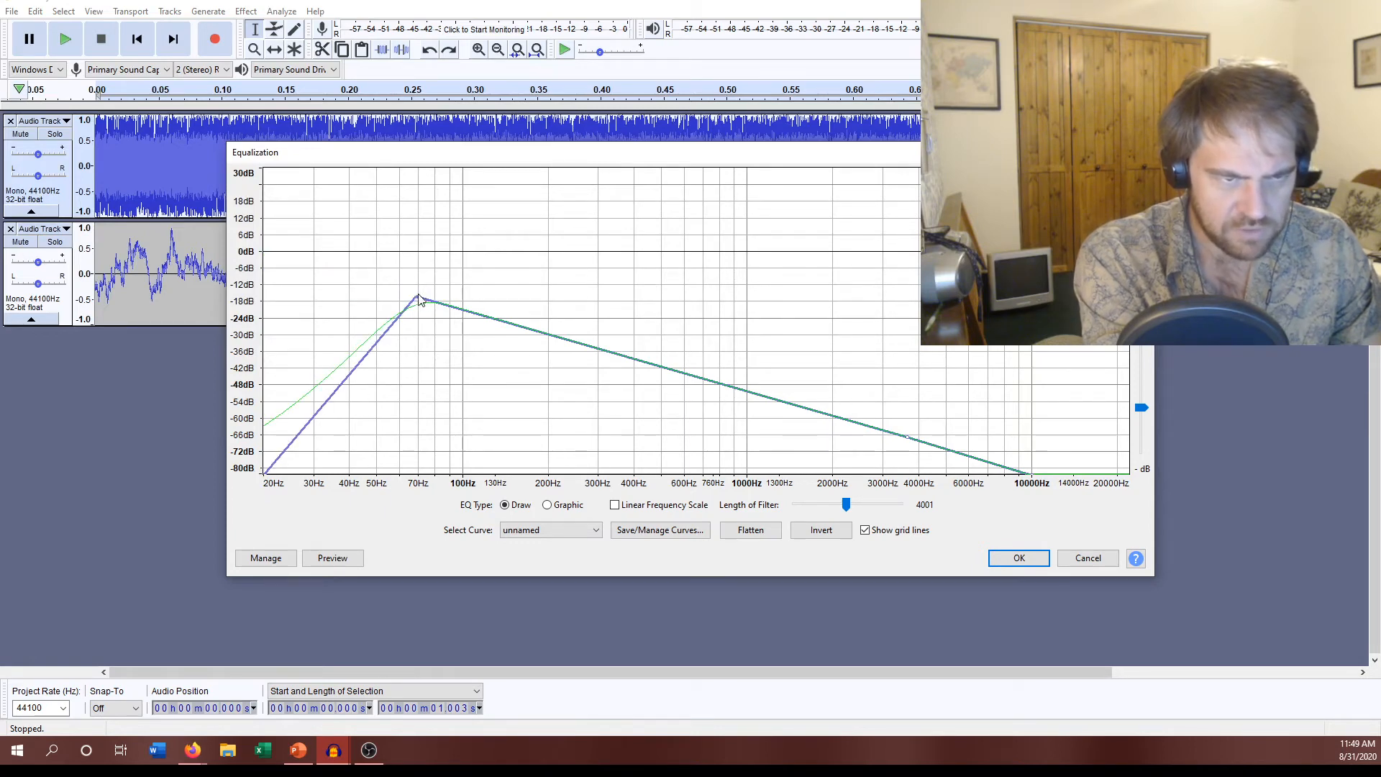
pyautogui.moveTo(418, 298); pyautogui.dragTo(550, 257)
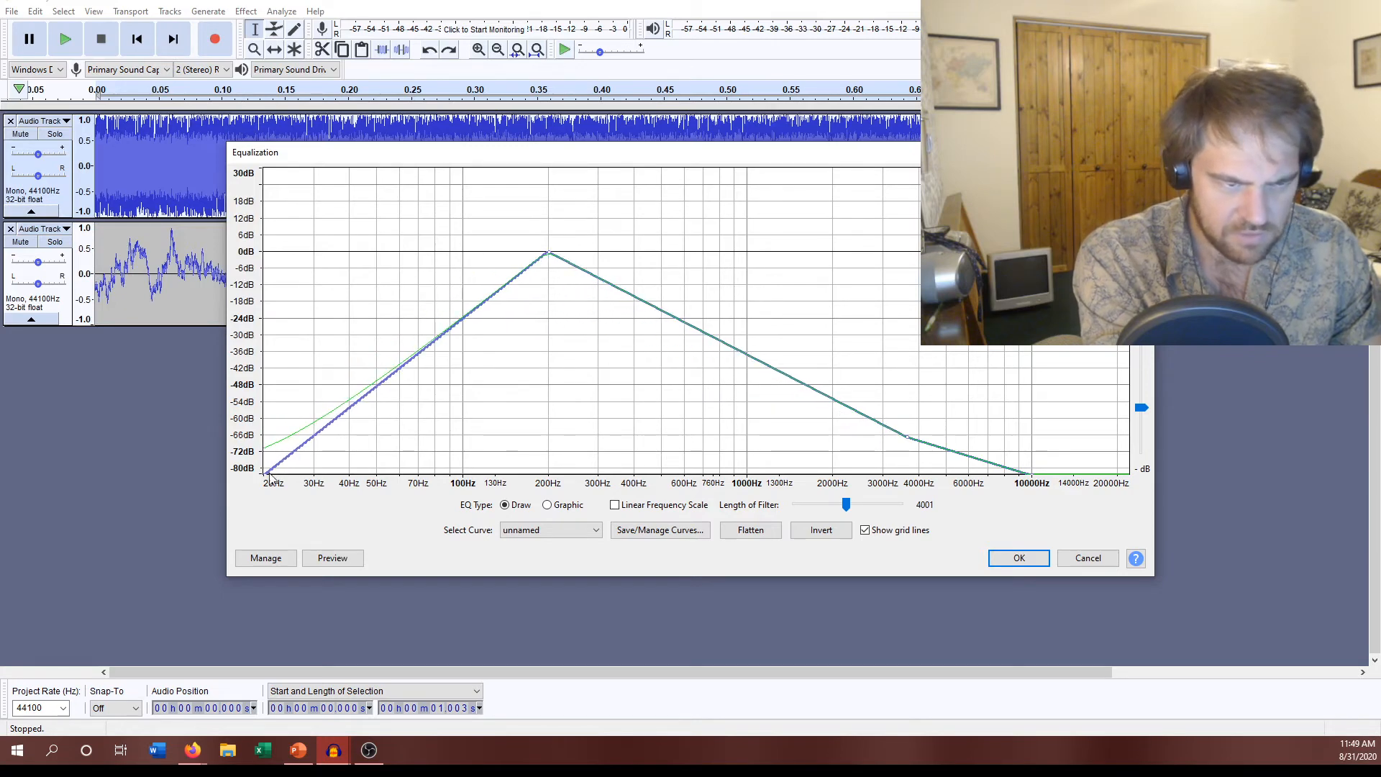
pyautogui.moveTo(266, 477); pyautogui.dragTo(462, 478)
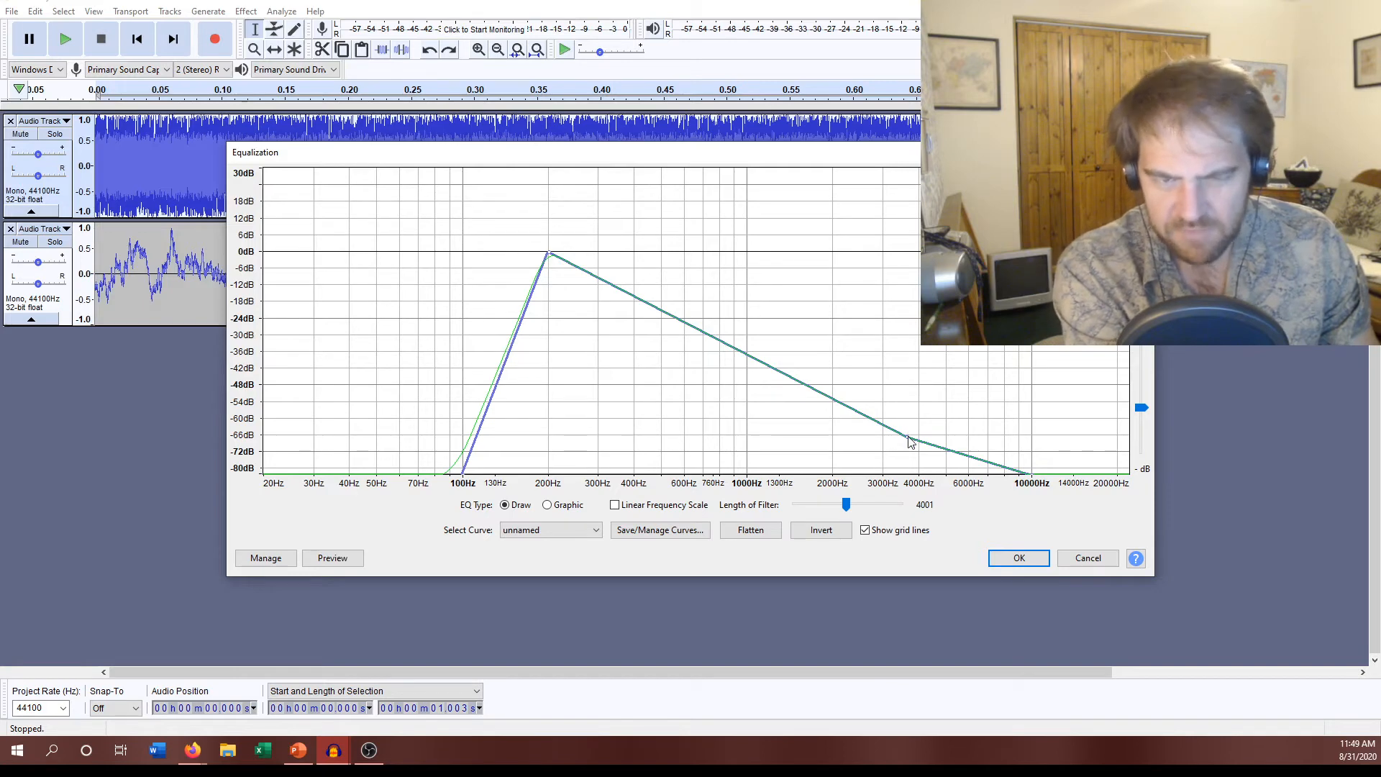
pyautogui.moveTo(908, 436); pyautogui.dragTo(598, 480)
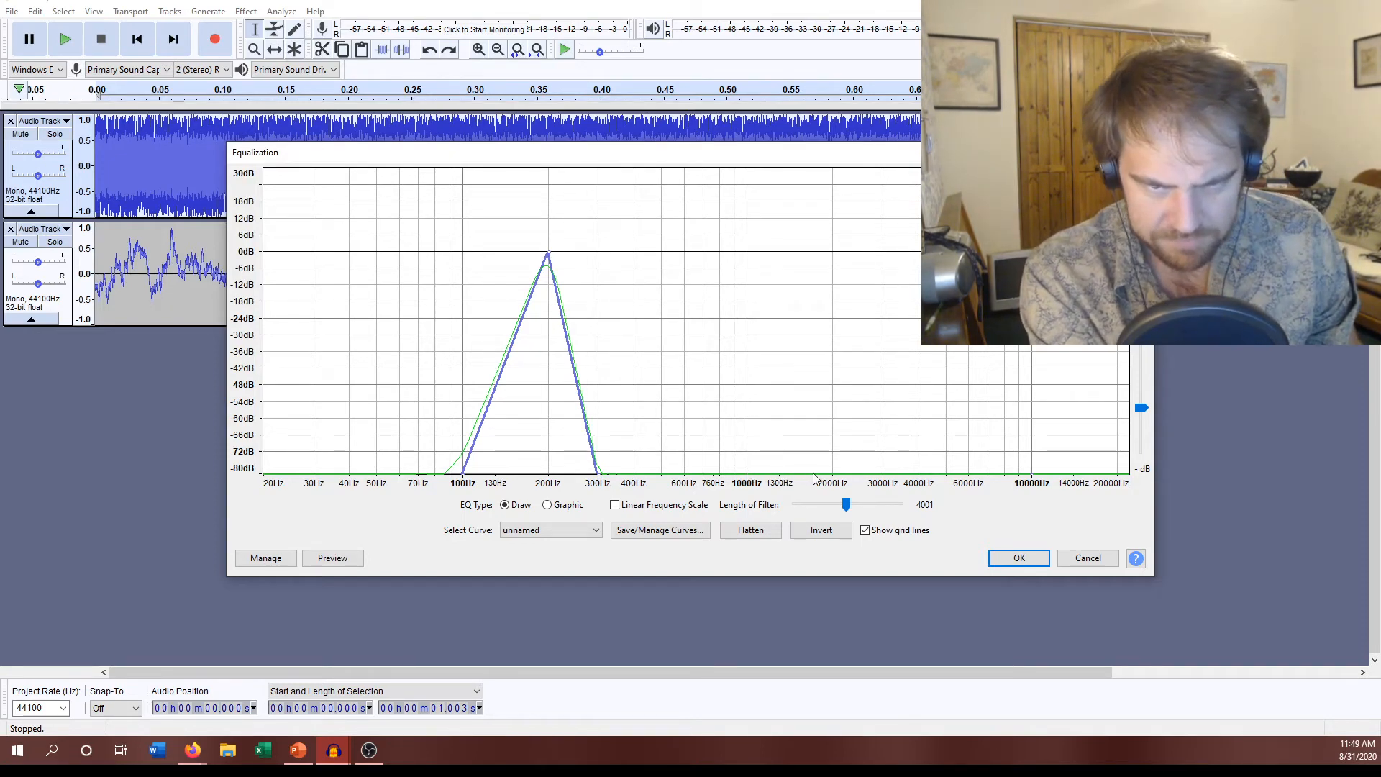
# Add a second 0 dB peak at about 2000 Hz, narrow its base to about 1400–2400 Hz, and apply the equalization
pyautogui.moveTo(816, 476)
pyautogui.mouseDown()
pyautogui.moveTo(803, 436)
pyautogui.moveTo(803, 476)
pyautogui.moveTo(776, 459)
pyautogui.moveTo(789, 481)
pyautogui.mouseUp()
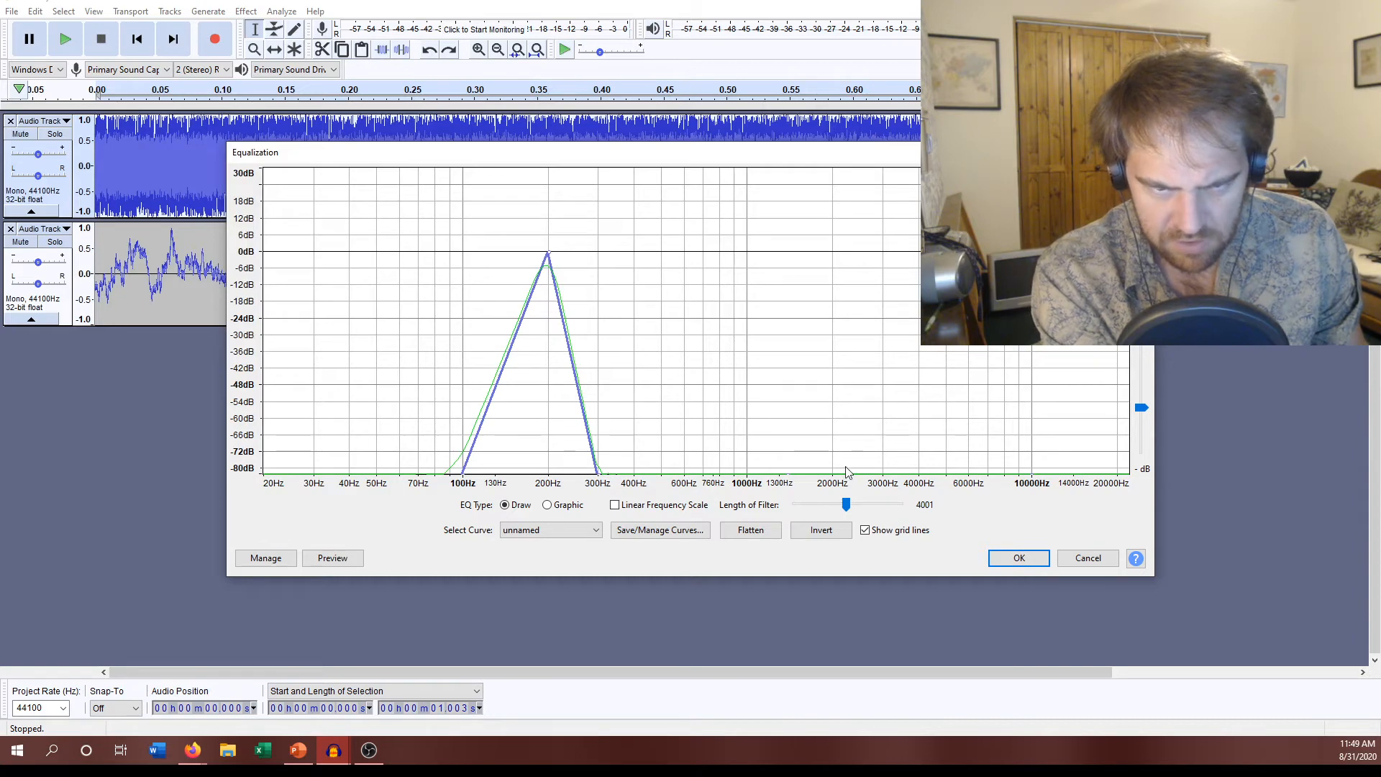
pyautogui.moveTo(847, 480)
pyautogui.mouseDown()
pyautogui.moveTo(827, 239)
pyautogui.moveTo(834, 257)
pyautogui.mouseUp()
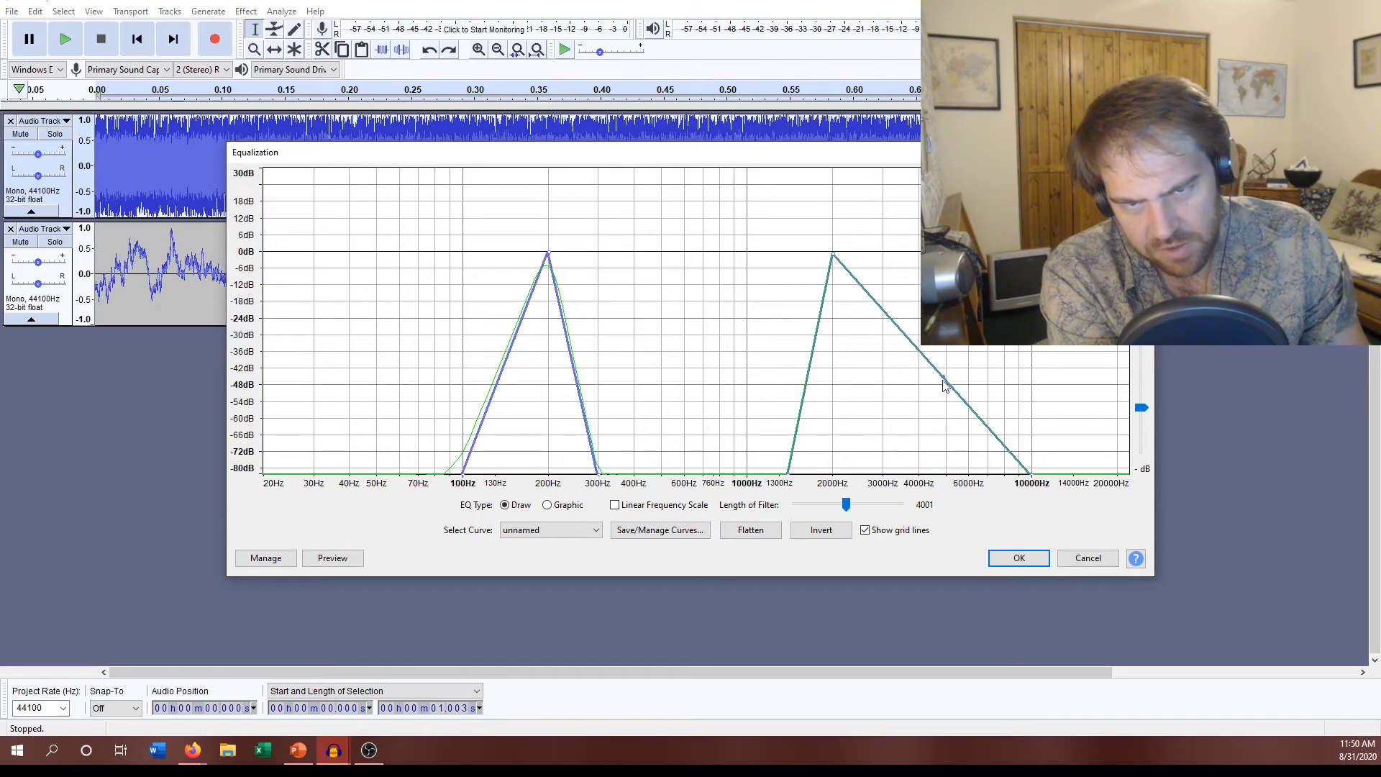
pyautogui.moveTo(943, 382); pyautogui.dragTo(864, 479)
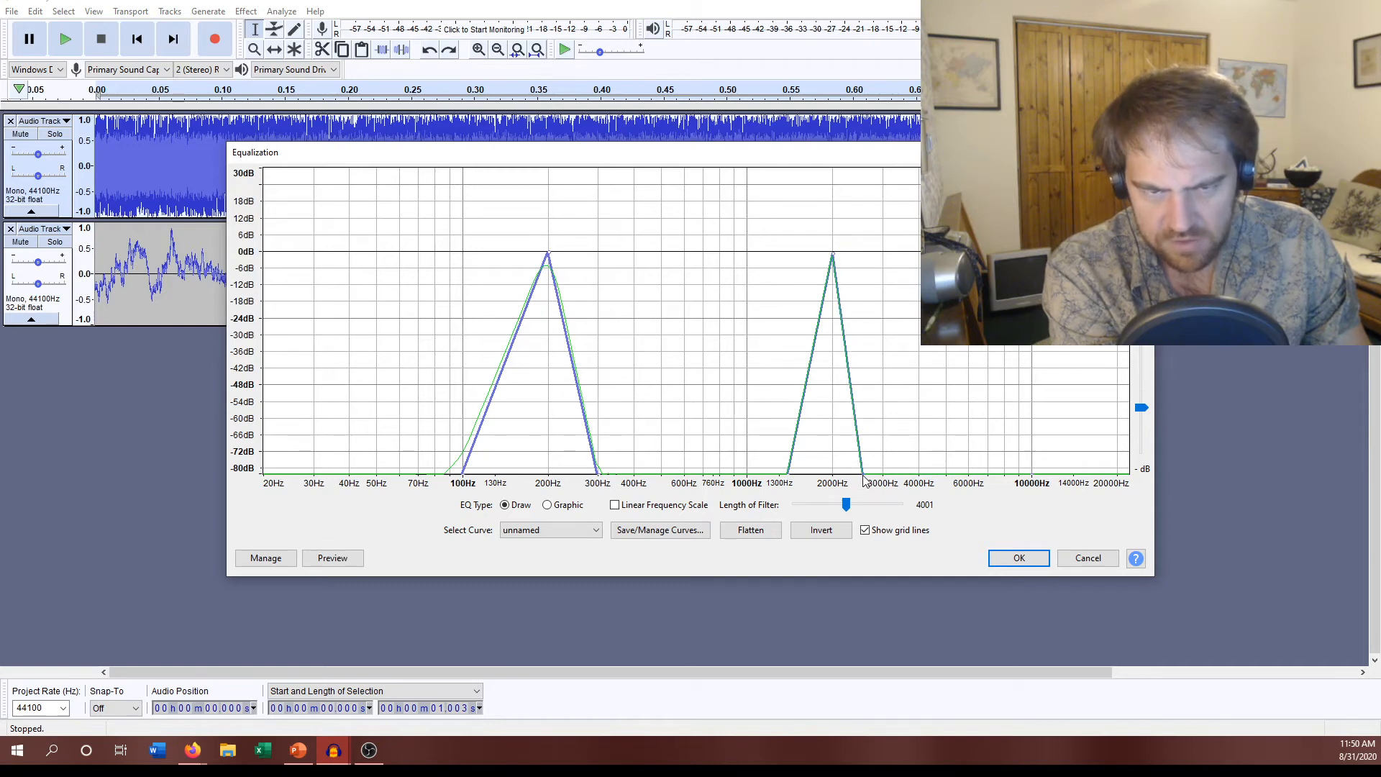
pyautogui.moveTo(863, 478); pyautogui.dragTo(859, 478)
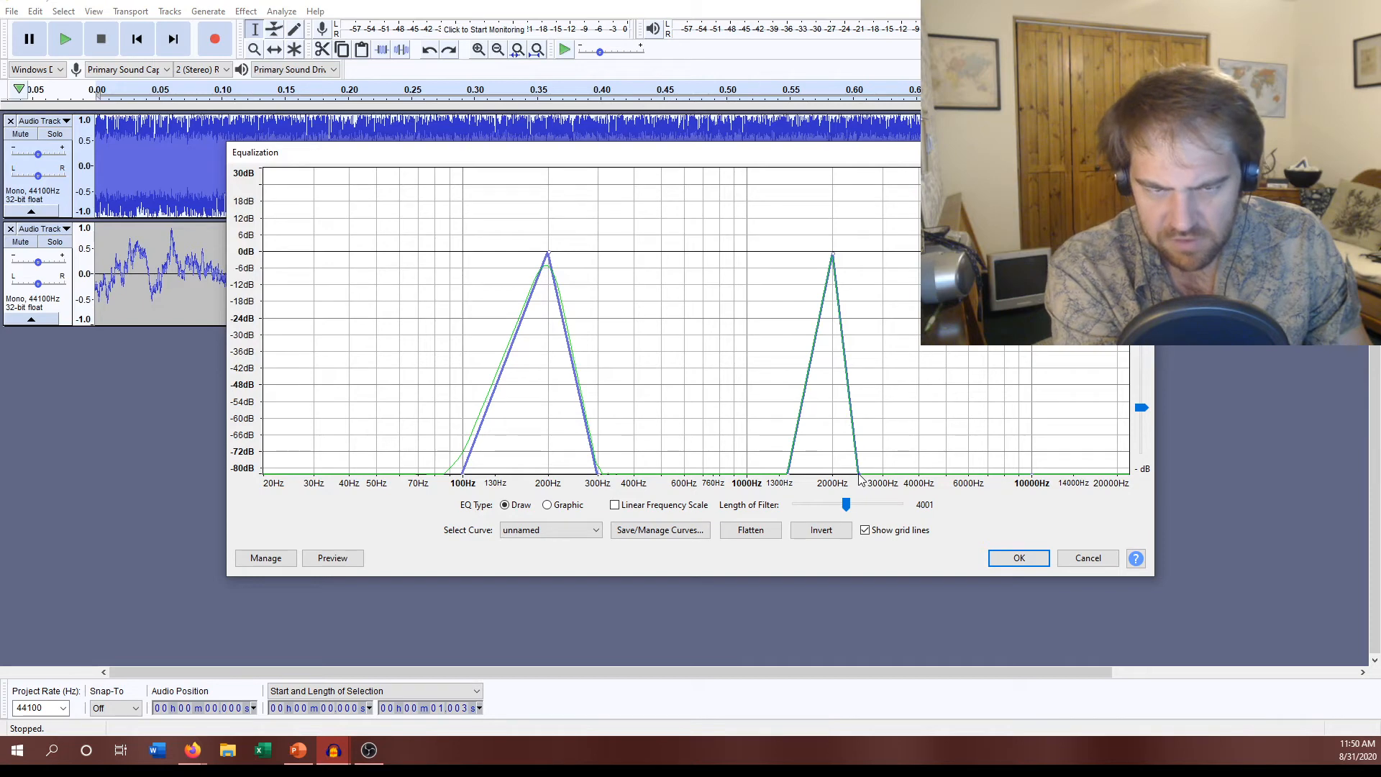
pyautogui.moveTo(858, 473); pyautogui.dragTo(856, 478)
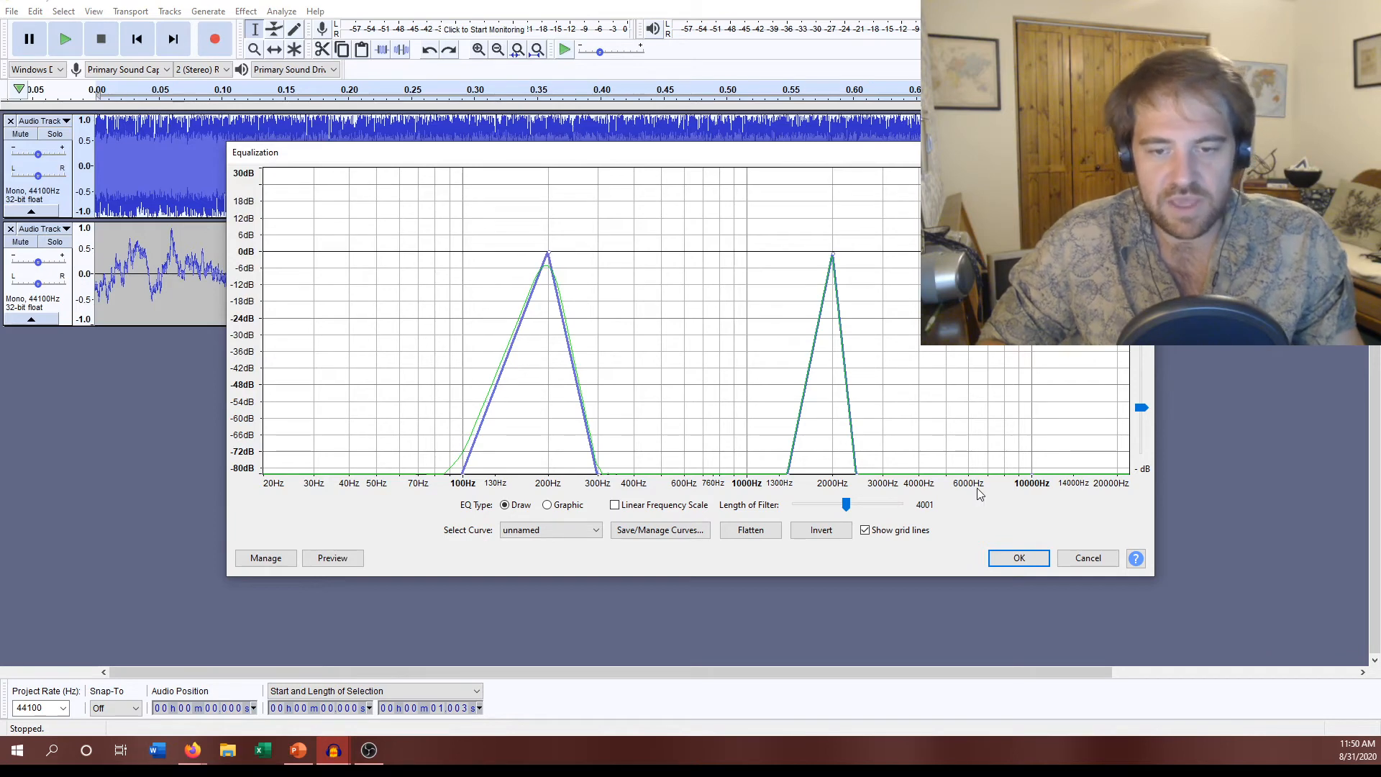
pyautogui.click(1015, 560)
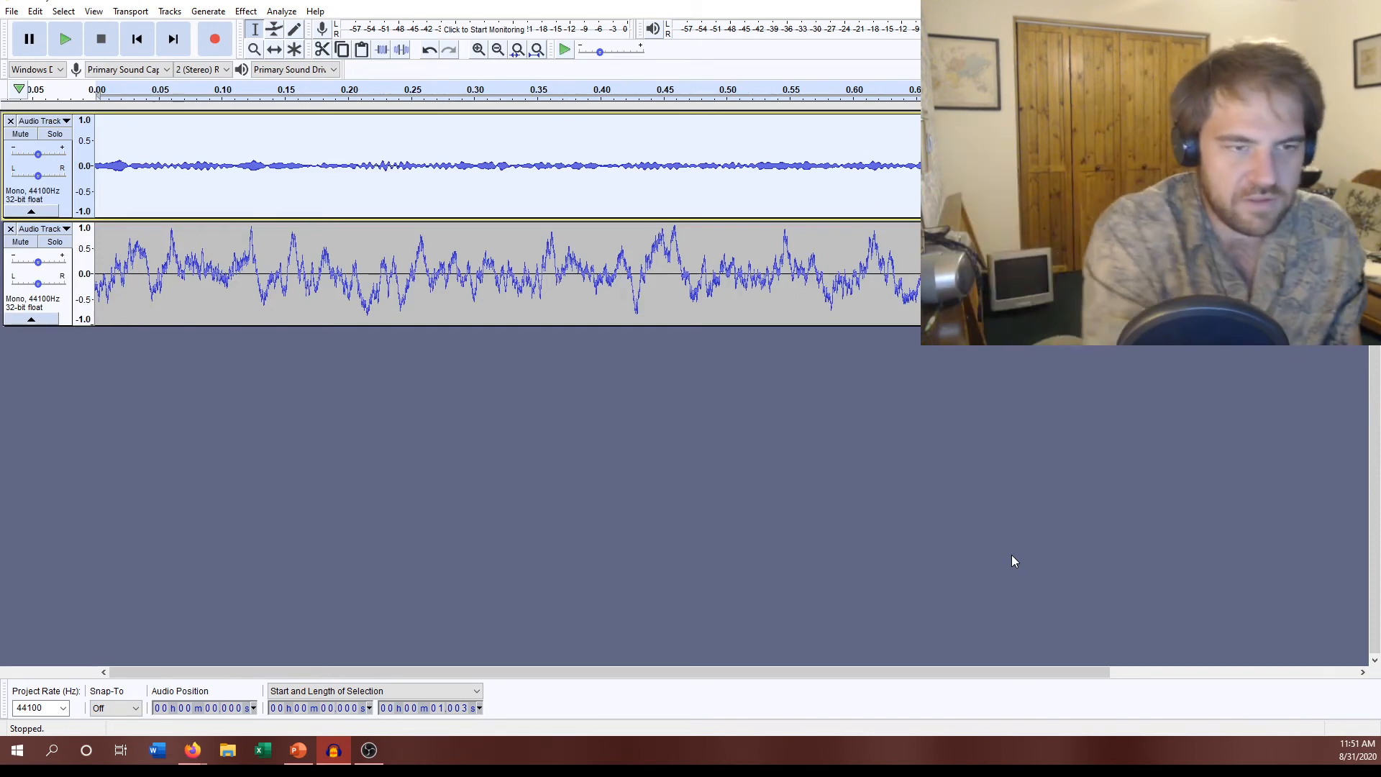
# Solo the filtered white noise track and play it several times
pyautogui.click(57, 136)
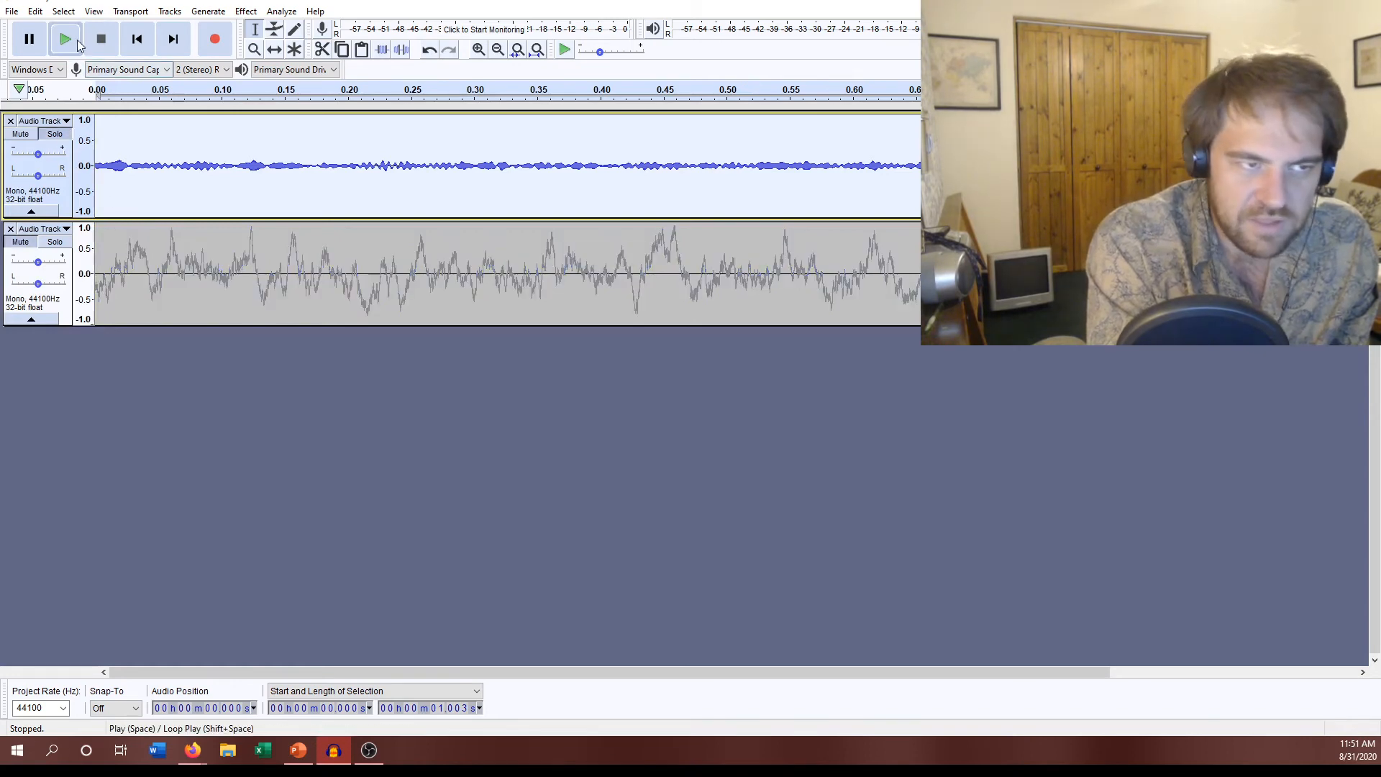
pyautogui.click(65, 41)
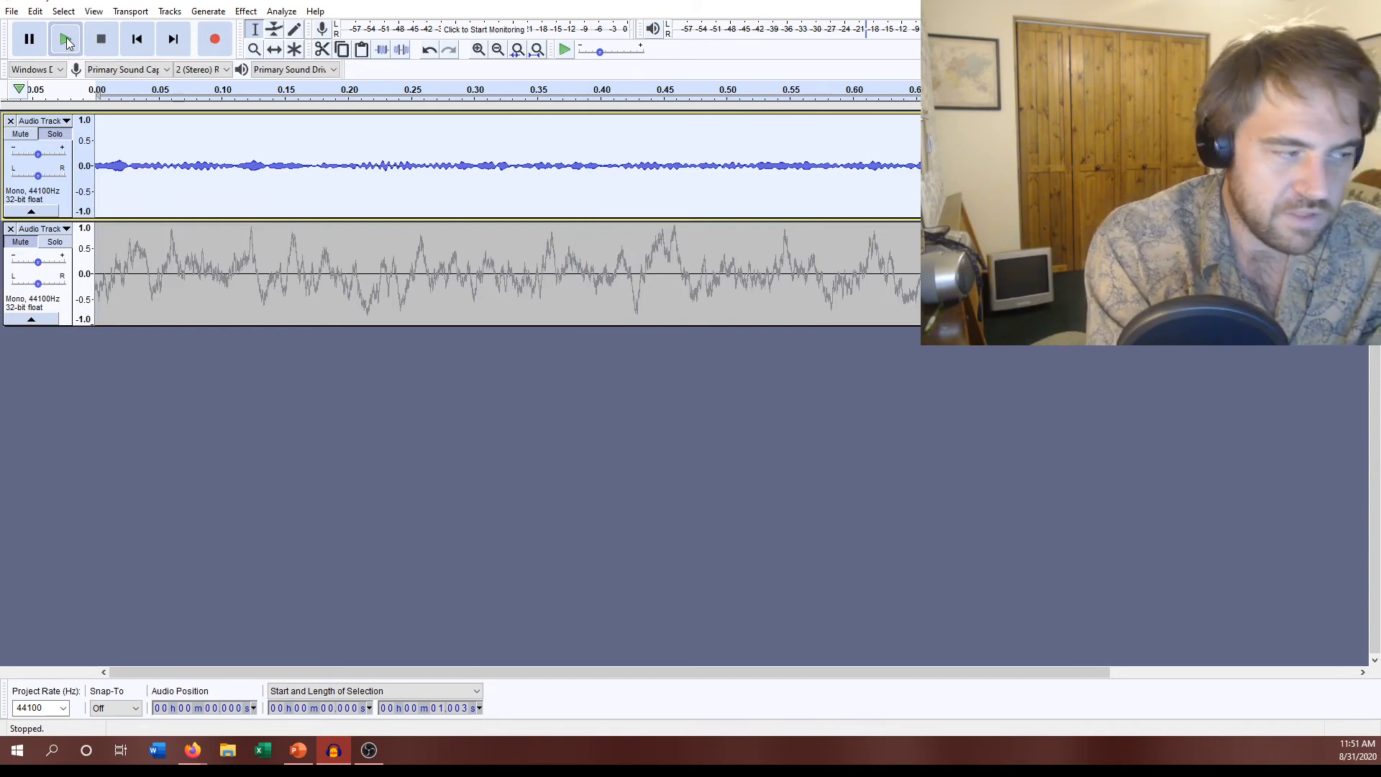
pyautogui.click(66, 41)
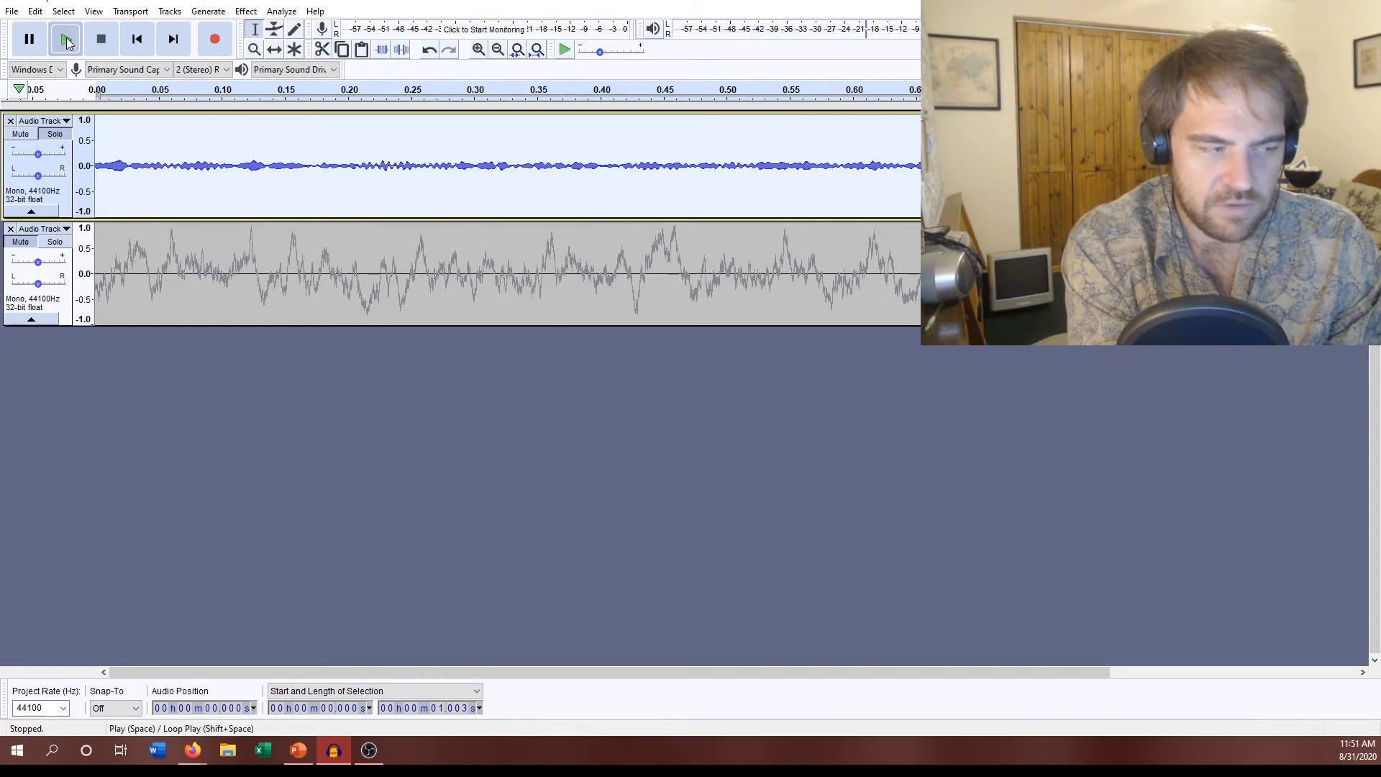
pyautogui.click(66, 41)
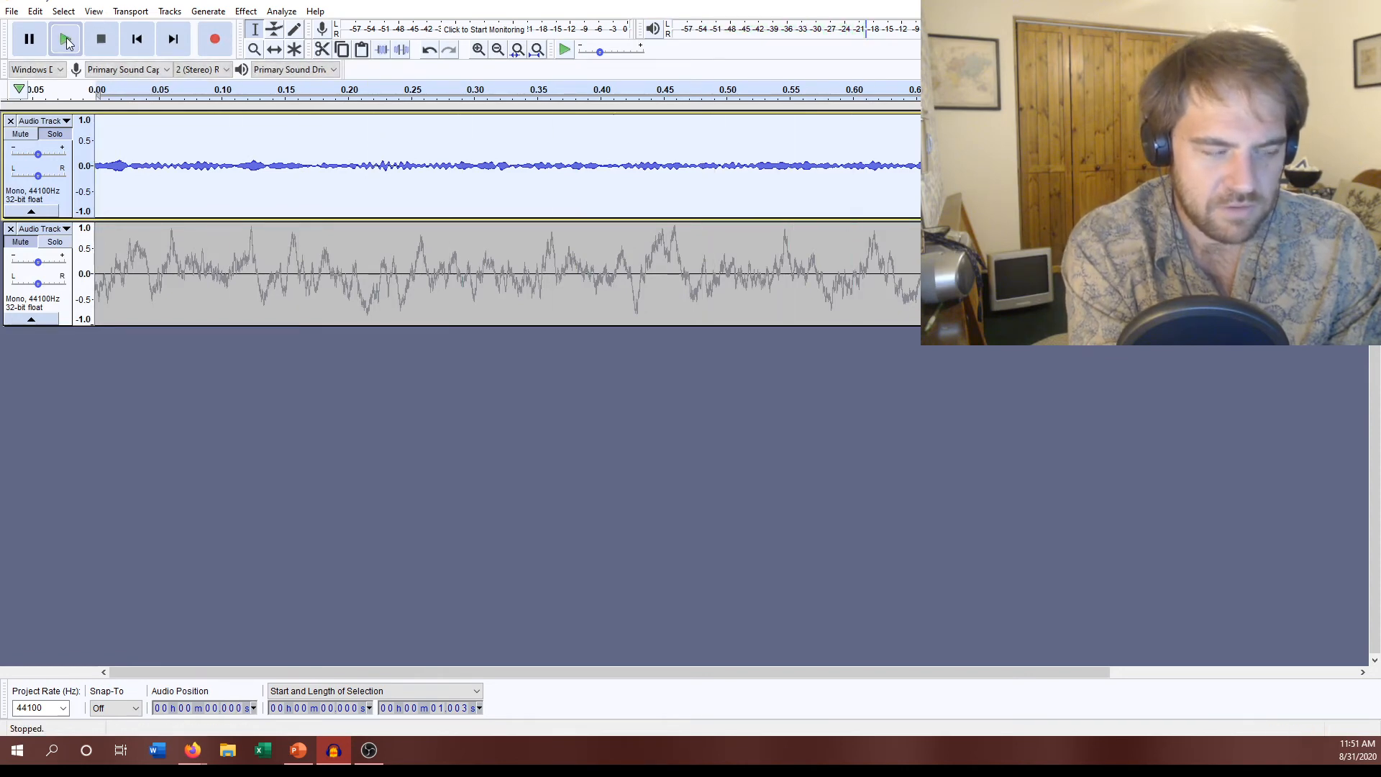
pyautogui.click(65, 41)
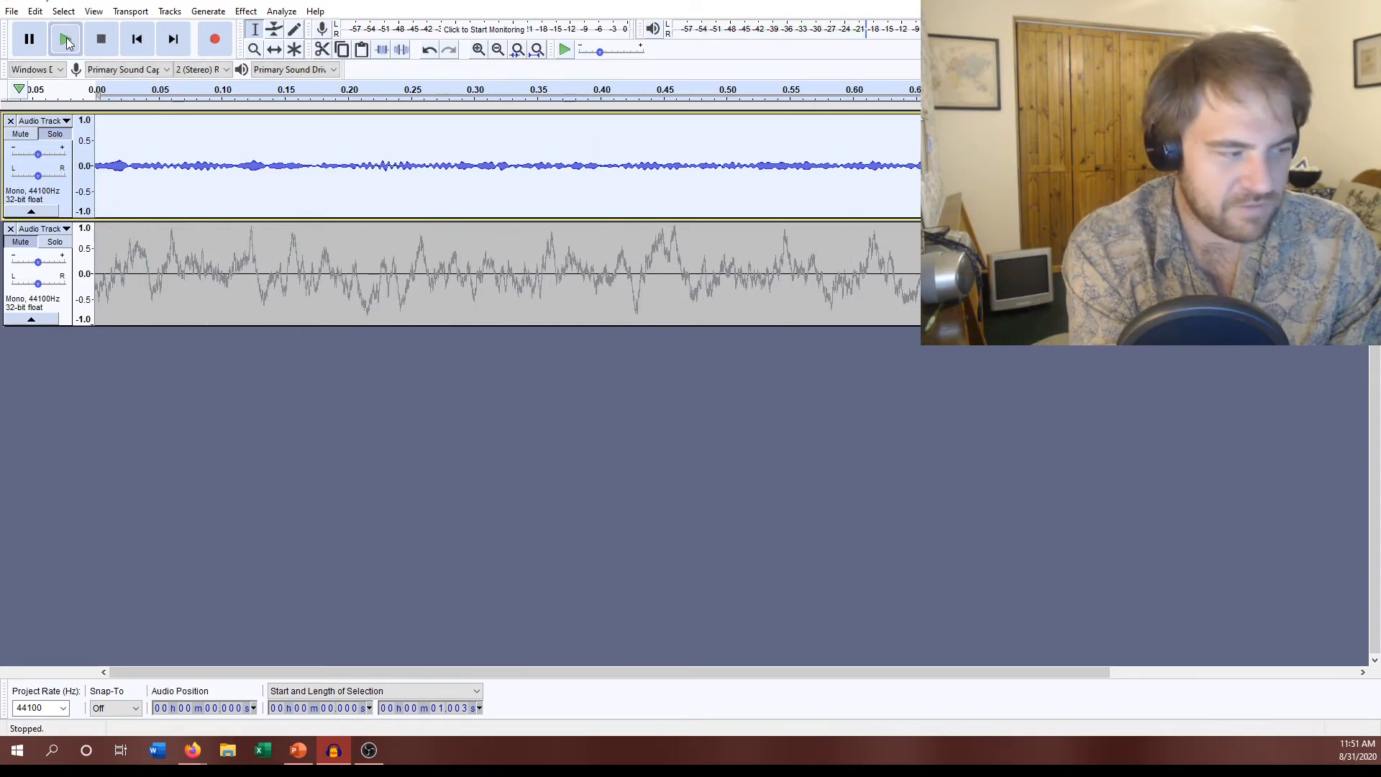
pyautogui.click(65, 41)
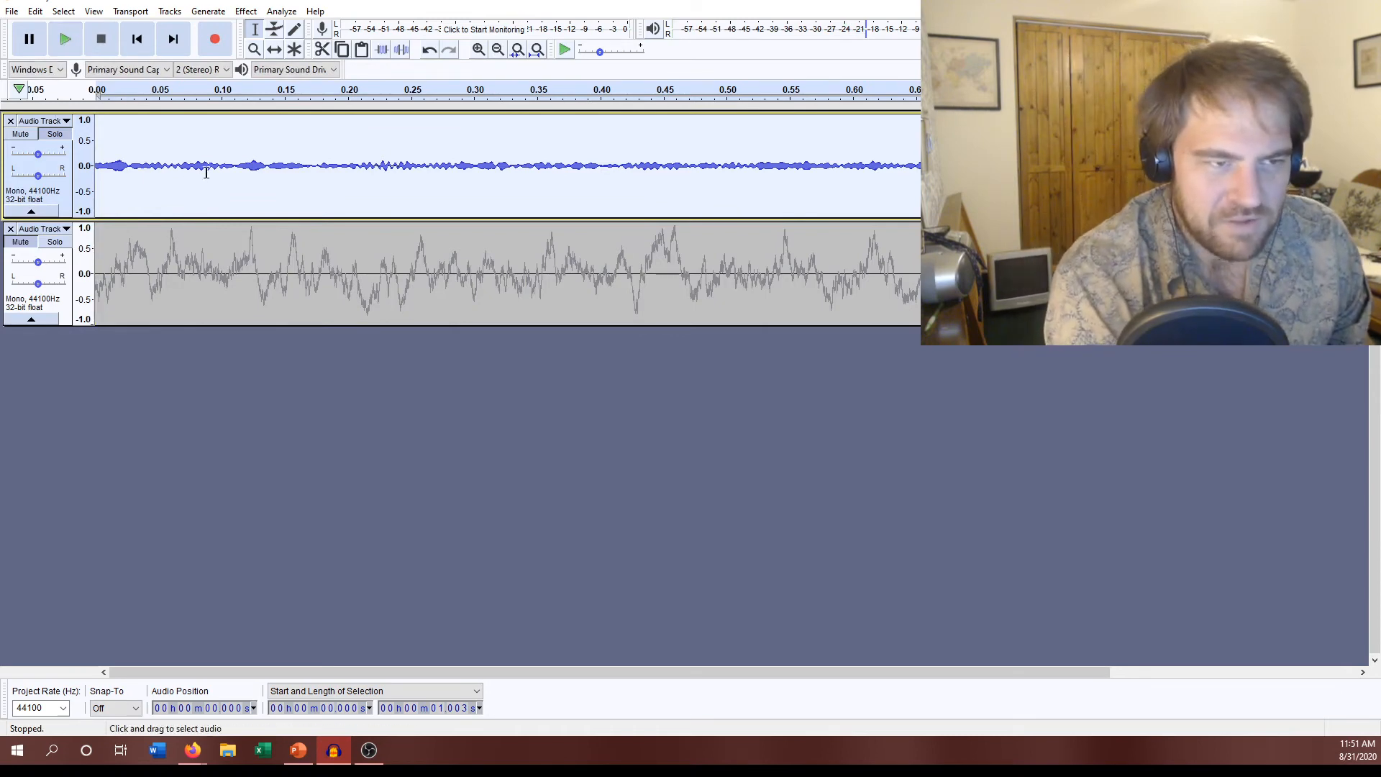
# Plot the spectrum of a filtered white noise section about 0.171 s long, starting at about 0.177 s
pyautogui.moveTo(254, 167); pyautogui.dragTo(573, 173)
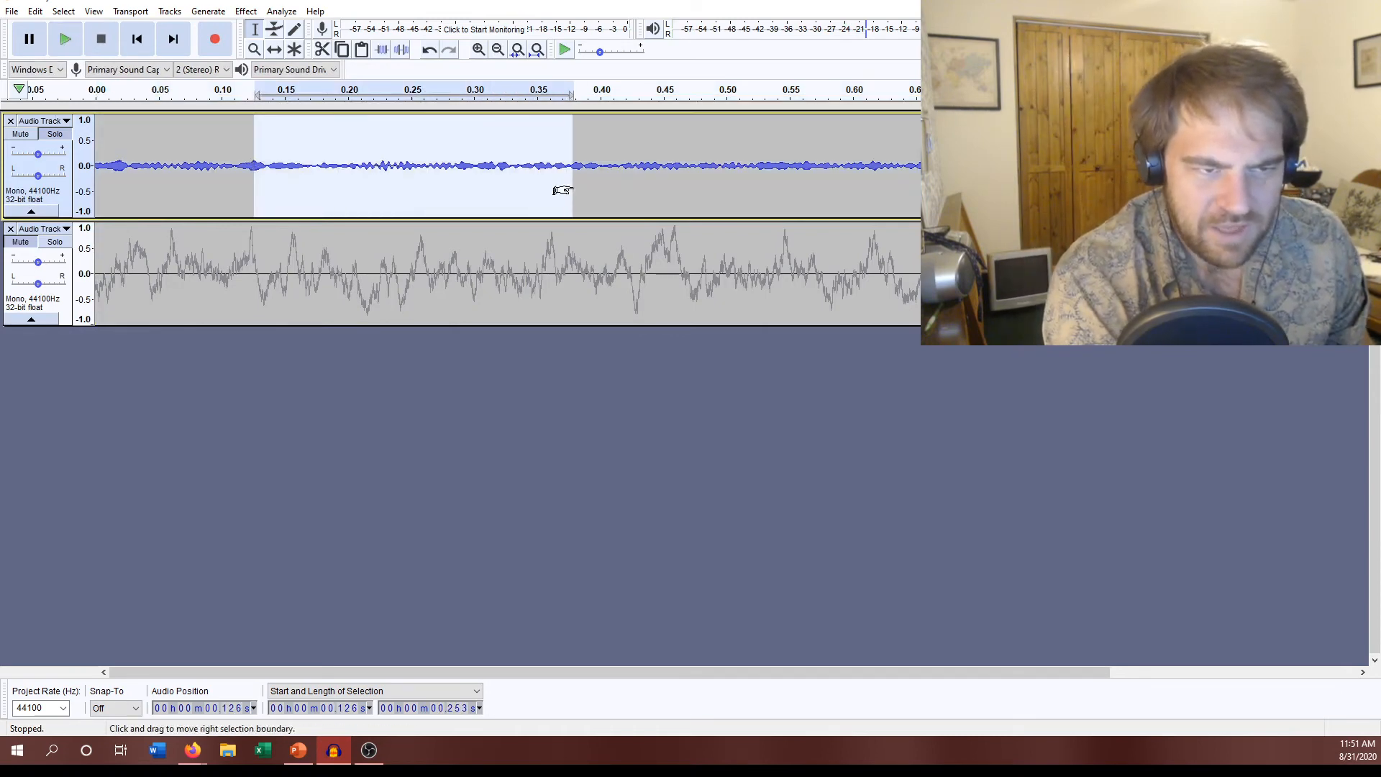
pyautogui.moveTo(320, 173); pyautogui.dragTo(534, 191)
pyautogui.click(283, 11)
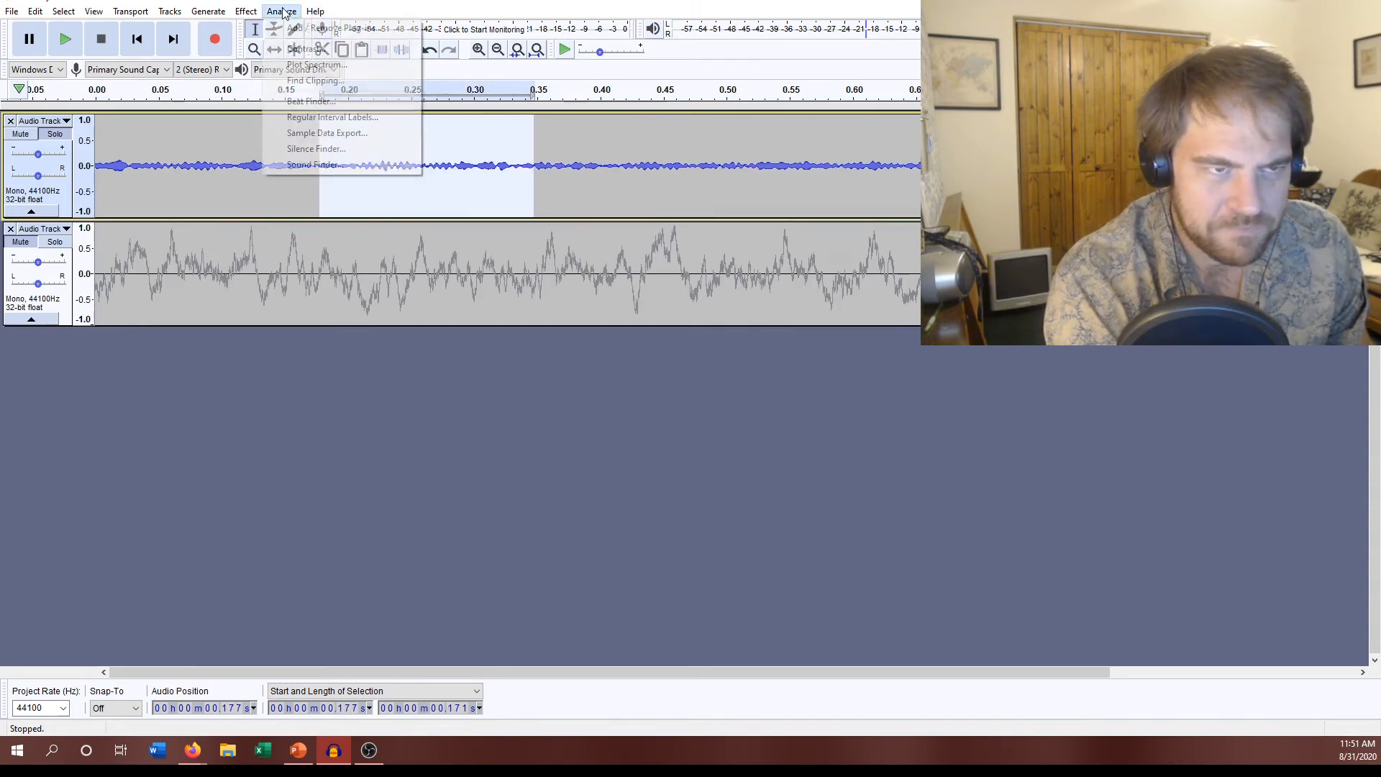
pyautogui.click(305, 66)
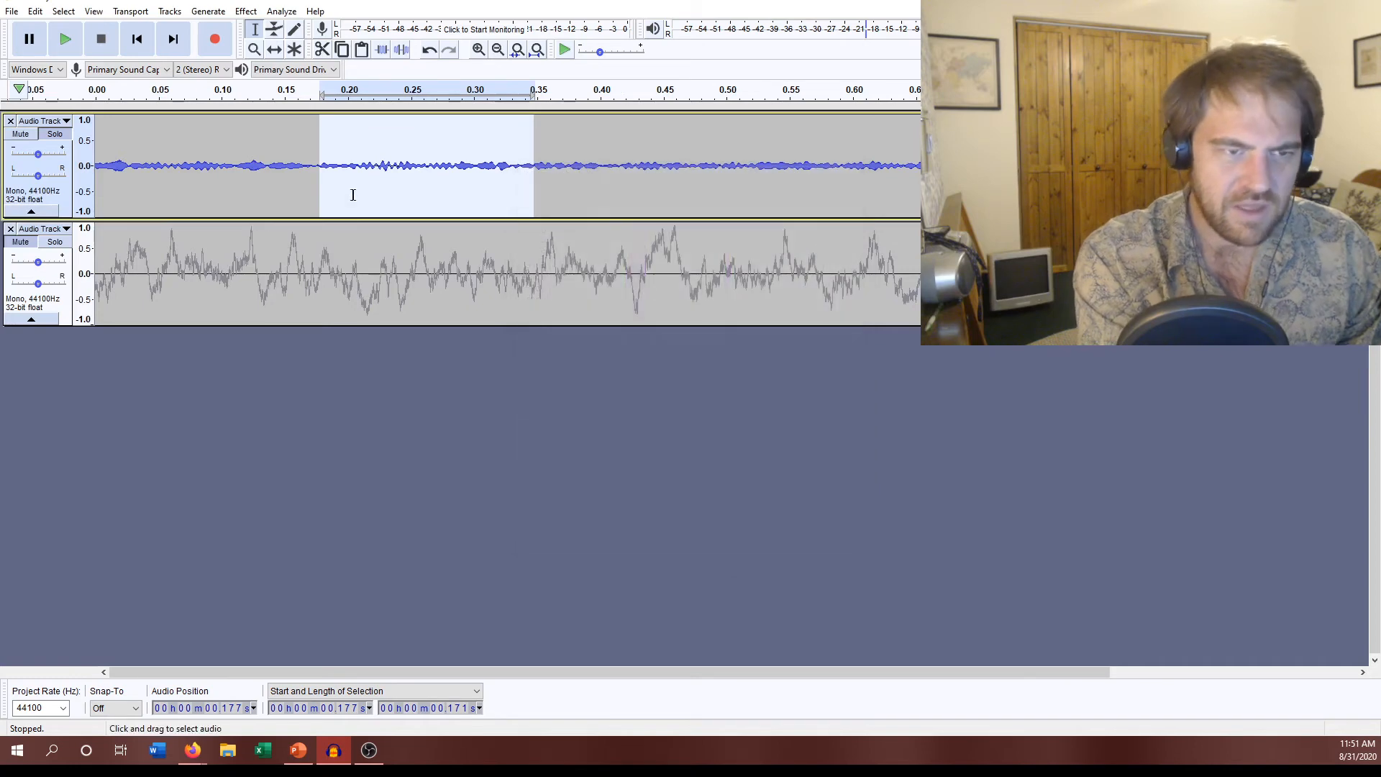
# Select one slow cycle of the filtered noise from about 0.226 s to 0.232 s and show the selection as Start and End
pyautogui.click(255, 49)
pyautogui.click(395, 155)
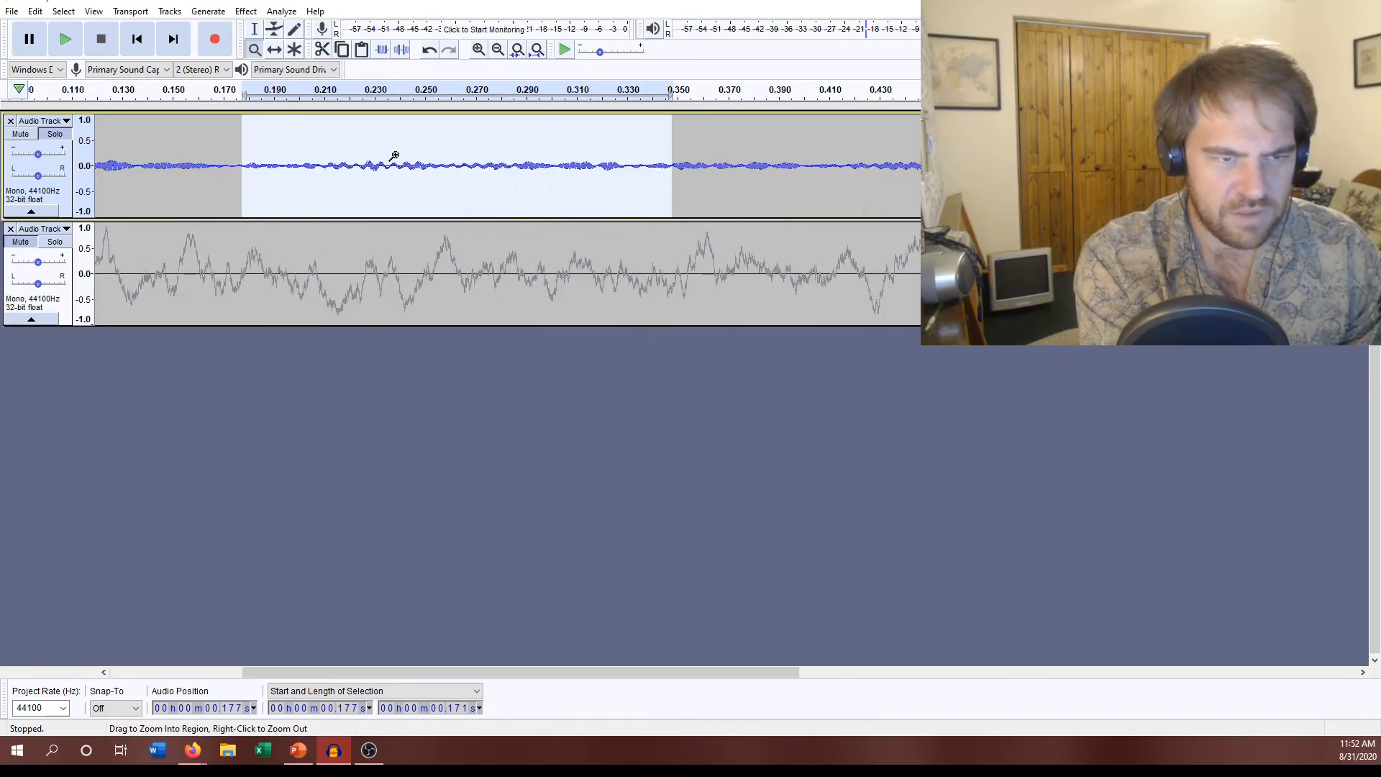
pyautogui.click(394, 156)
pyautogui.click(394, 155)
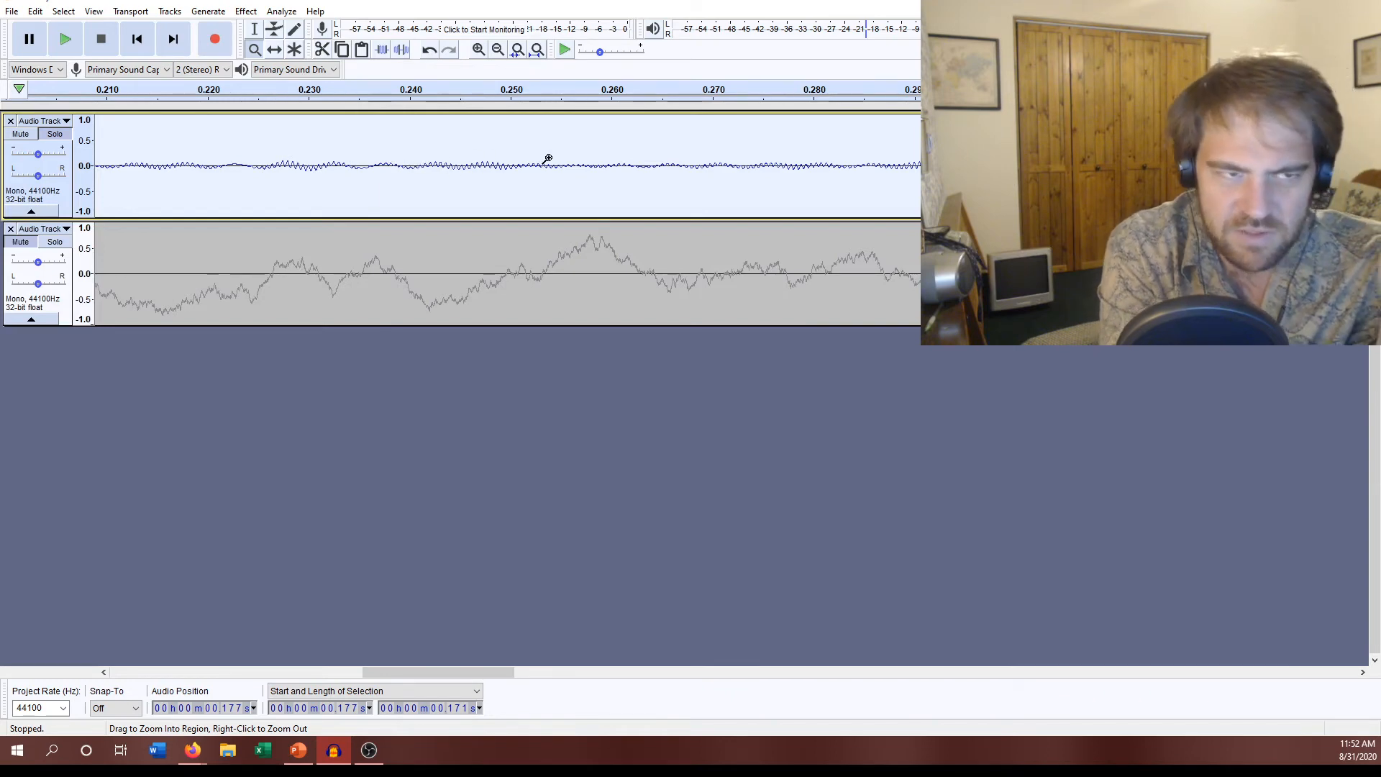
pyautogui.click(358, 148)
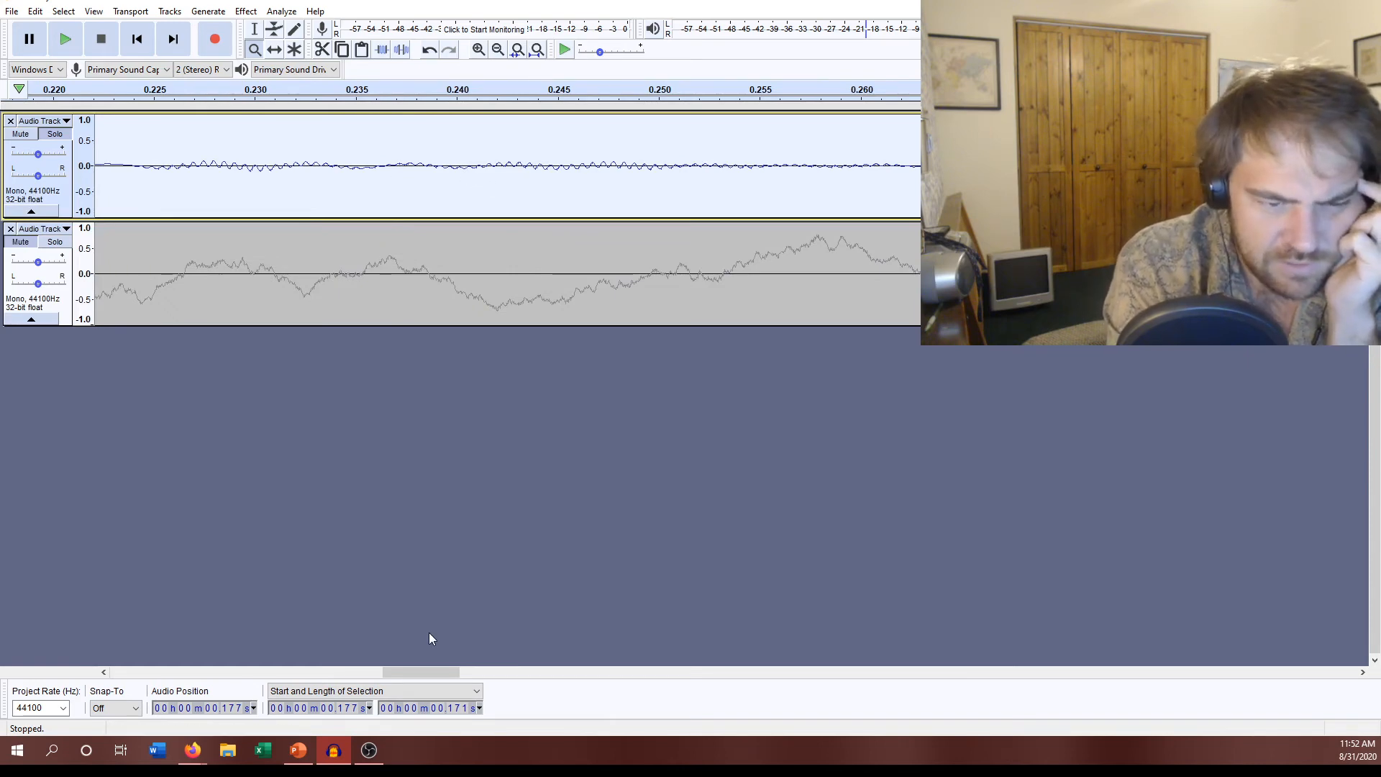
pyautogui.moveTo(413, 676); pyautogui.dragTo(398, 675)
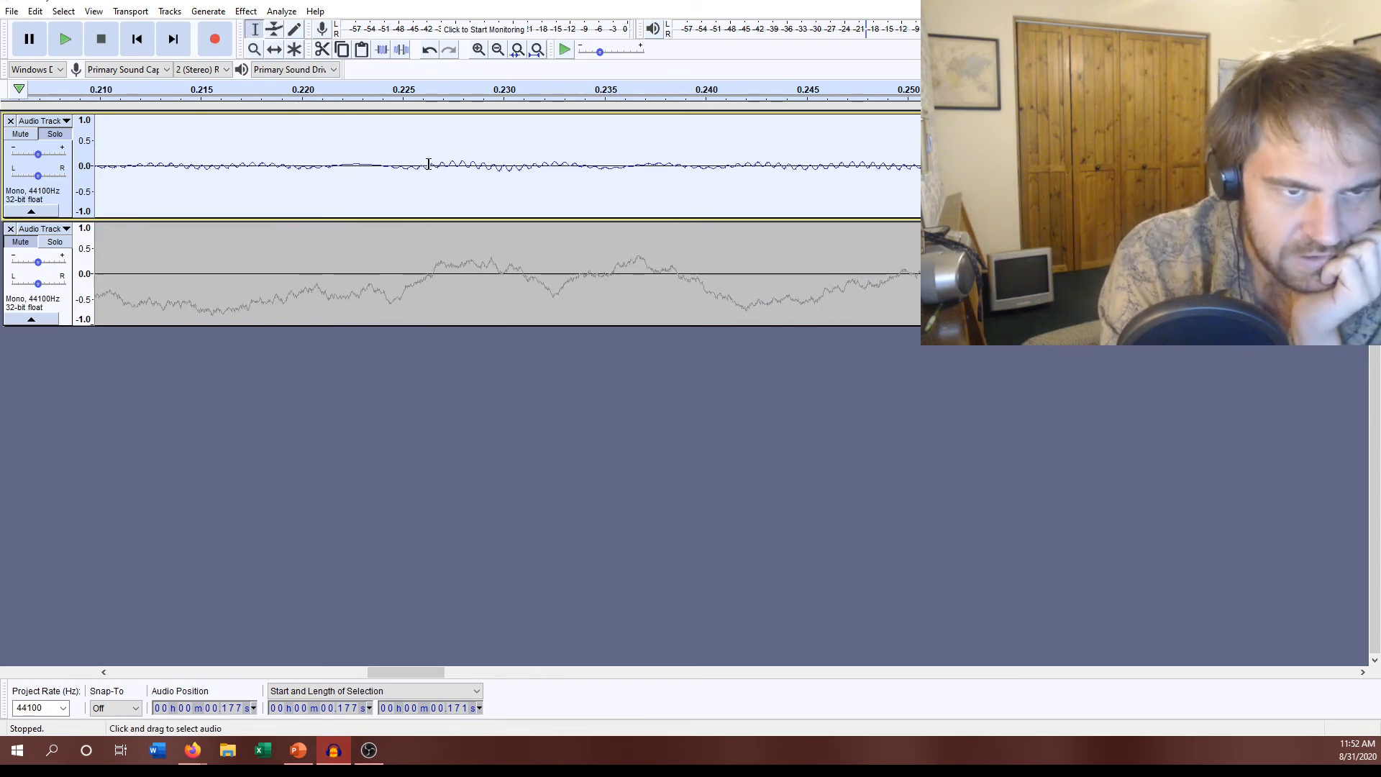
pyautogui.moveTo(428, 164); pyautogui.dragTo(539, 190)
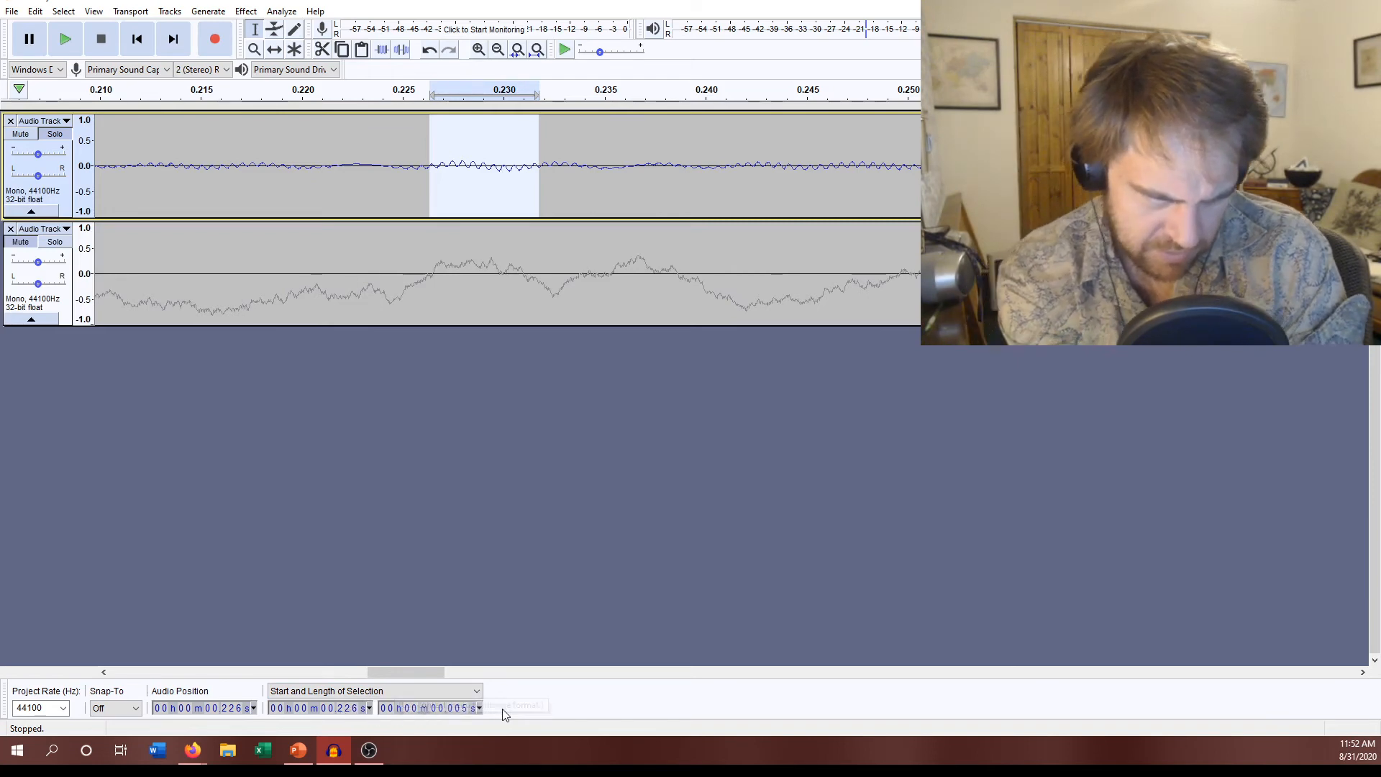
pyautogui.click(462, 693)
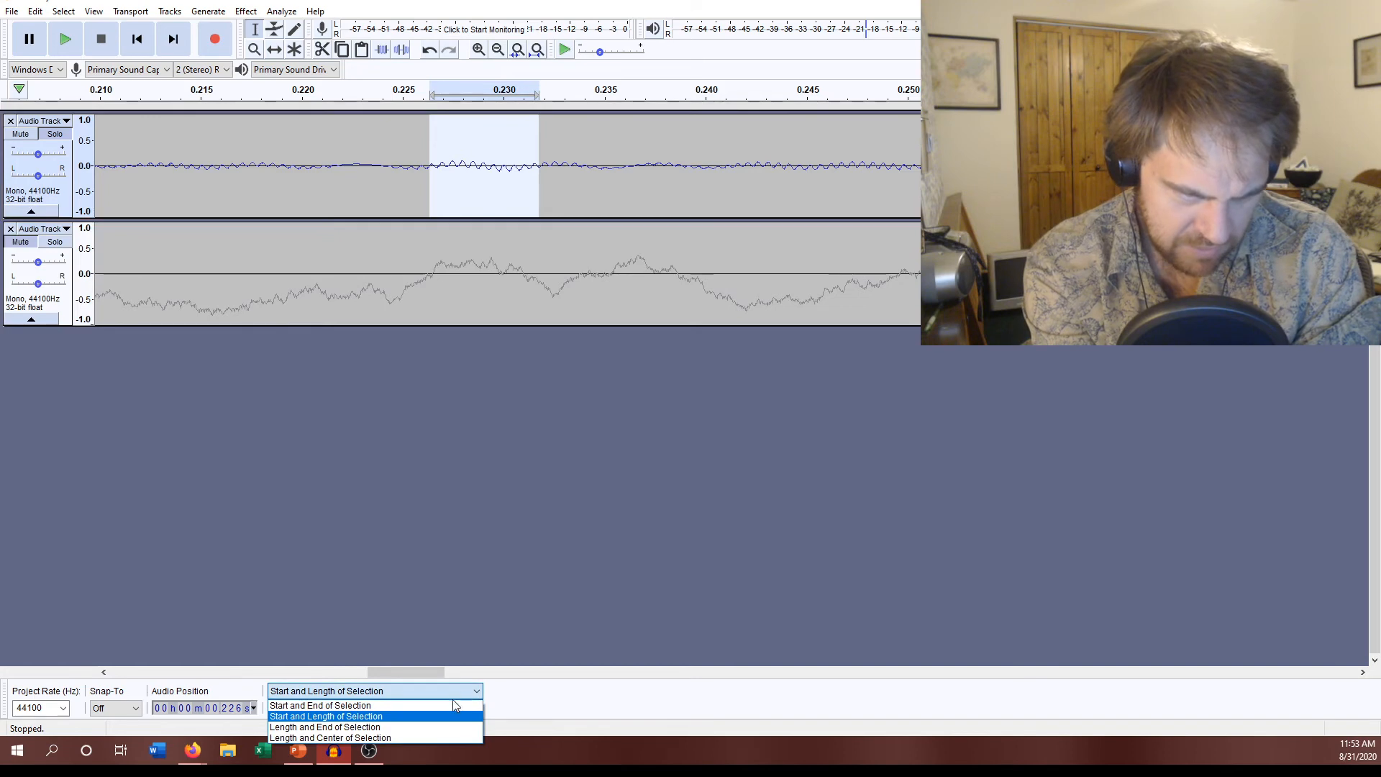
pyautogui.click(446, 708)
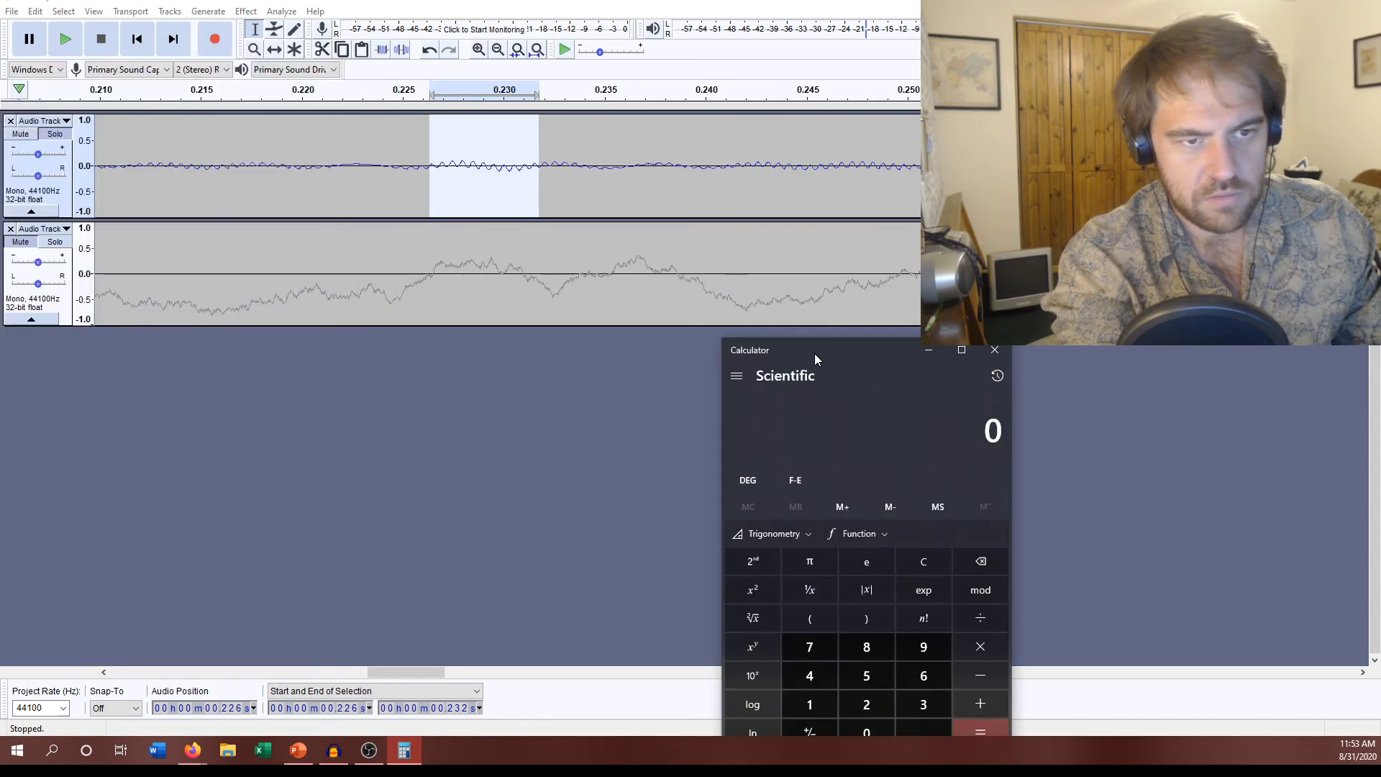
# Switch to Calculator and compute 1/0.006 to get the frequency of the selected cycle
pyautogui.moveTo(815, 353); pyautogui.dragTo(915, 173)
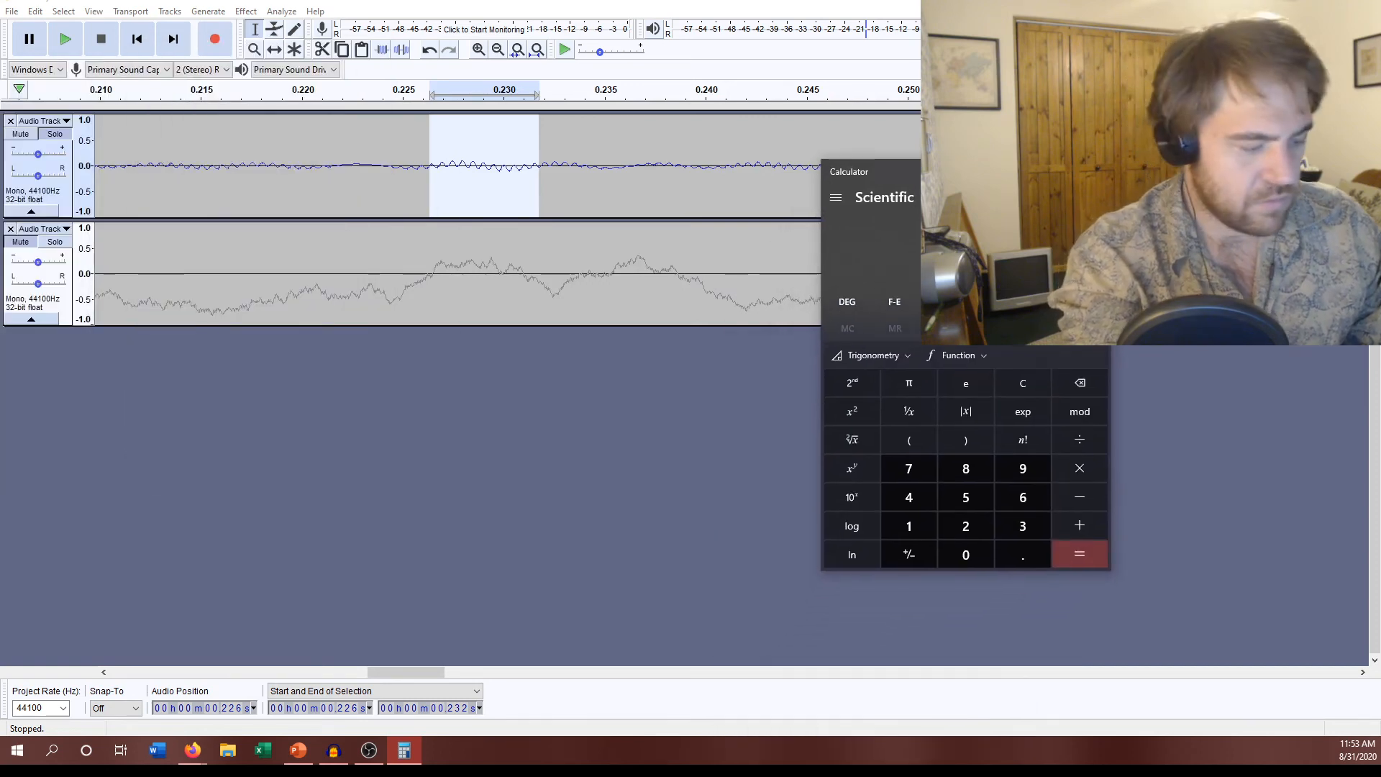
pyautogui.write('1')
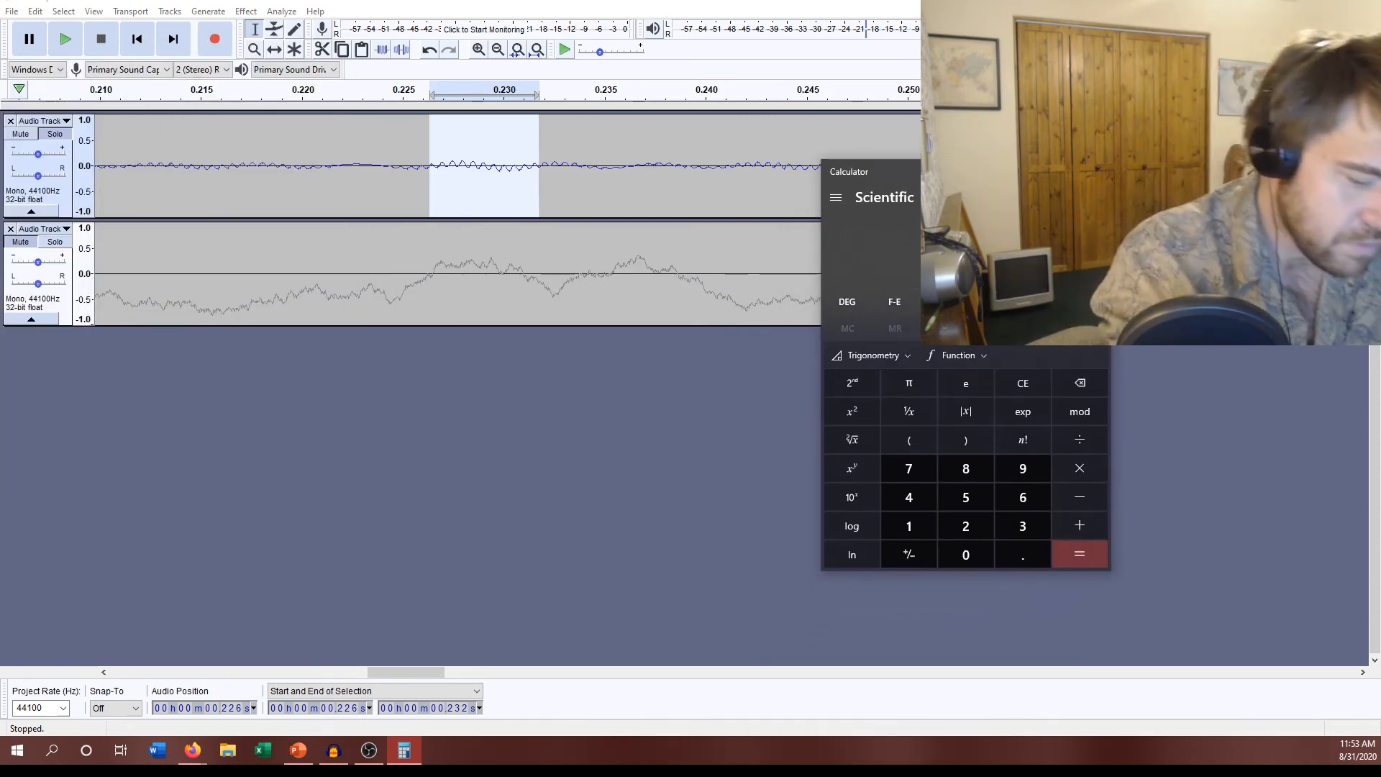
pyautogui.write('/0.006')
pyautogui.press('Return')
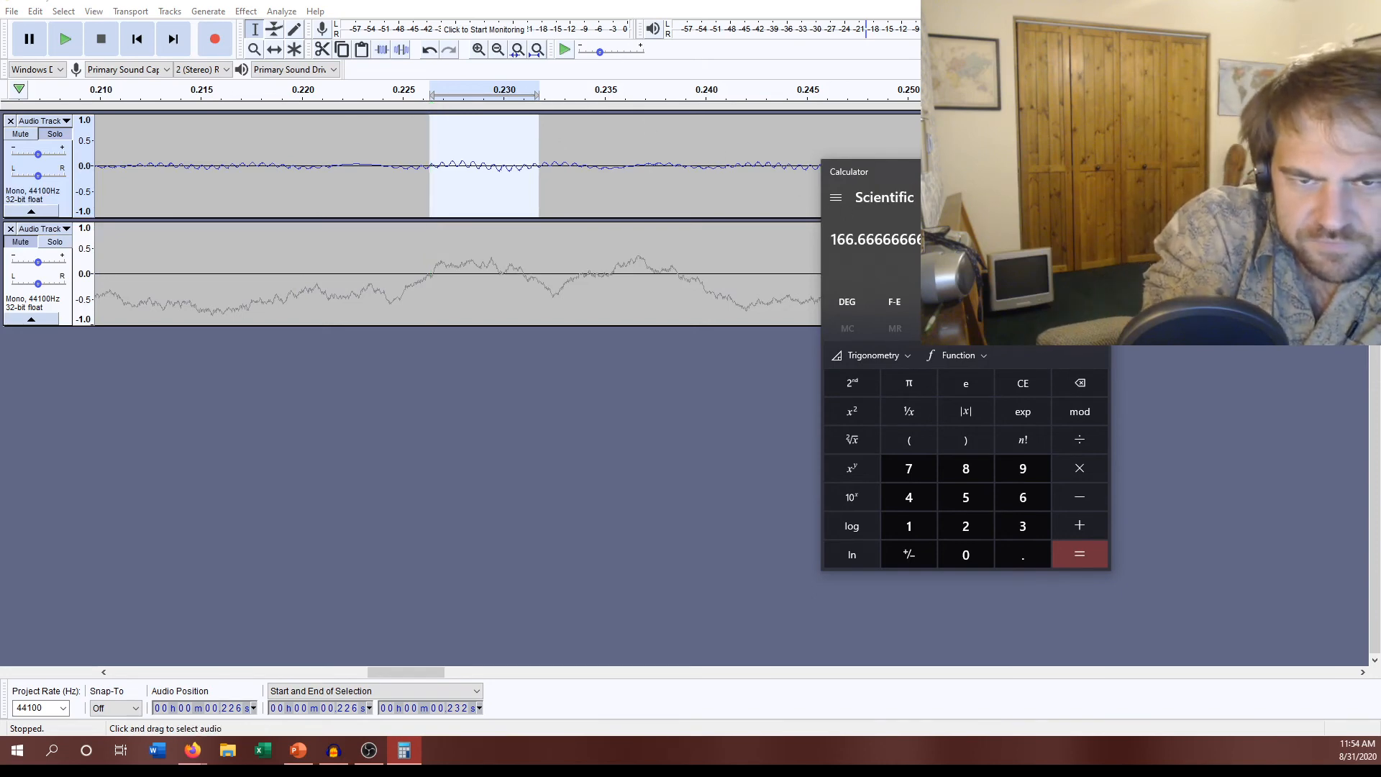
# Recalculate the frequency of the selected slow cycle with a more precise period and close Calculator
pyautogui.write('.22')
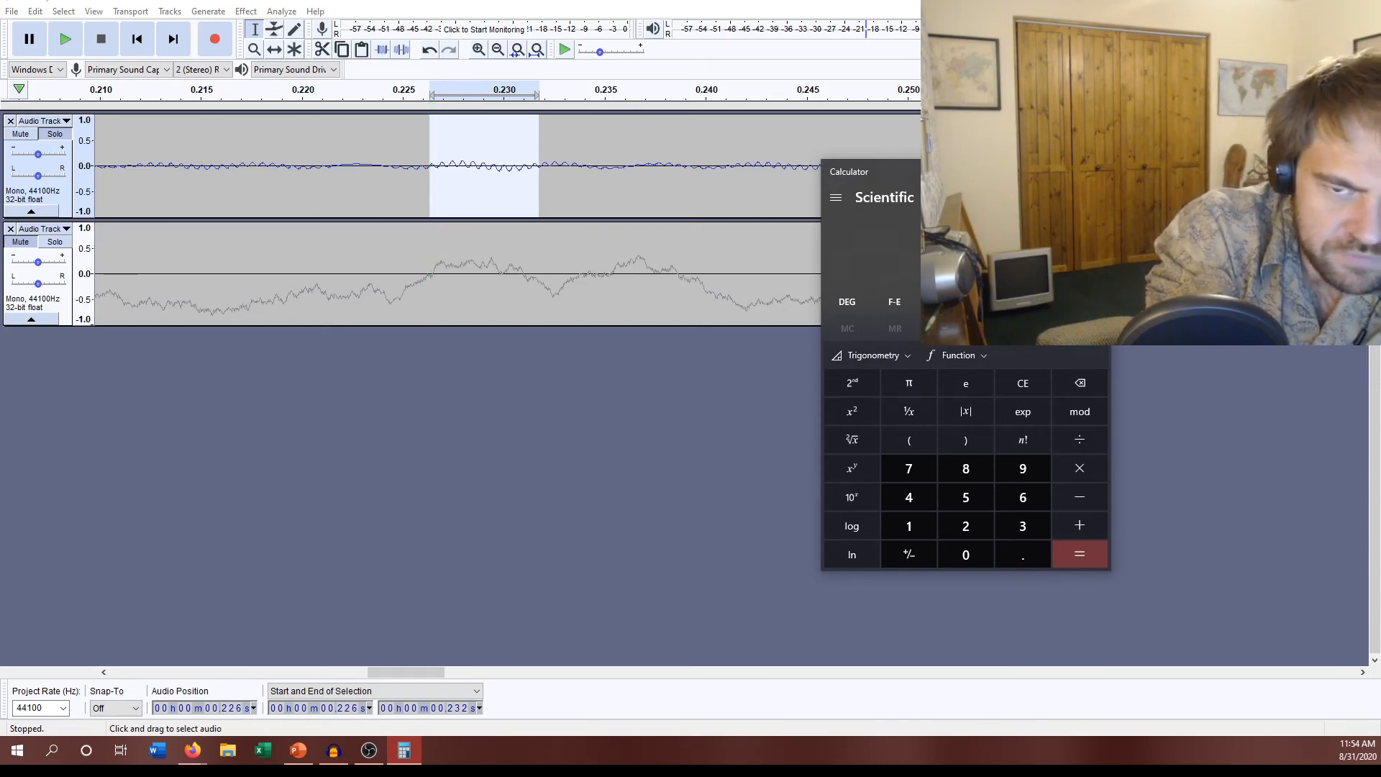
pyautogui.write('5')
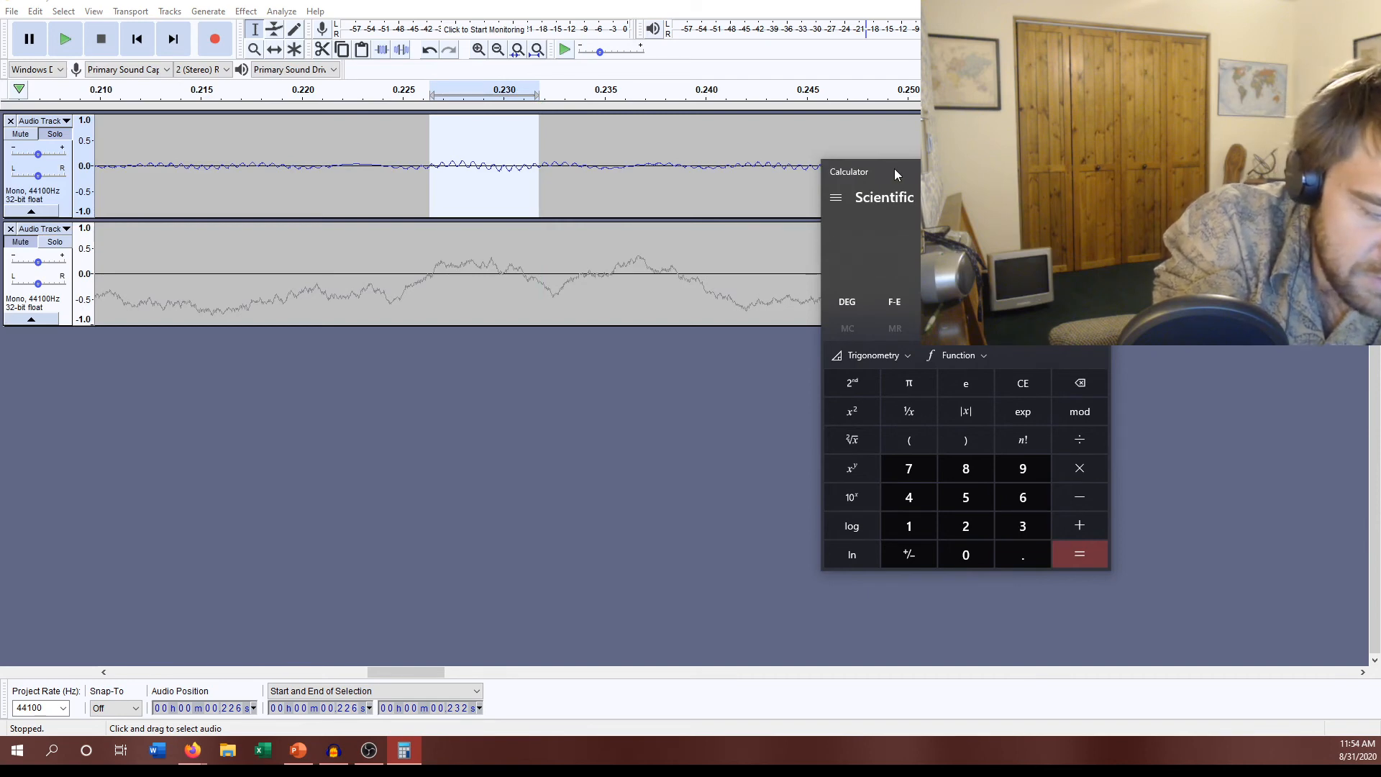
pyautogui.write('.62')
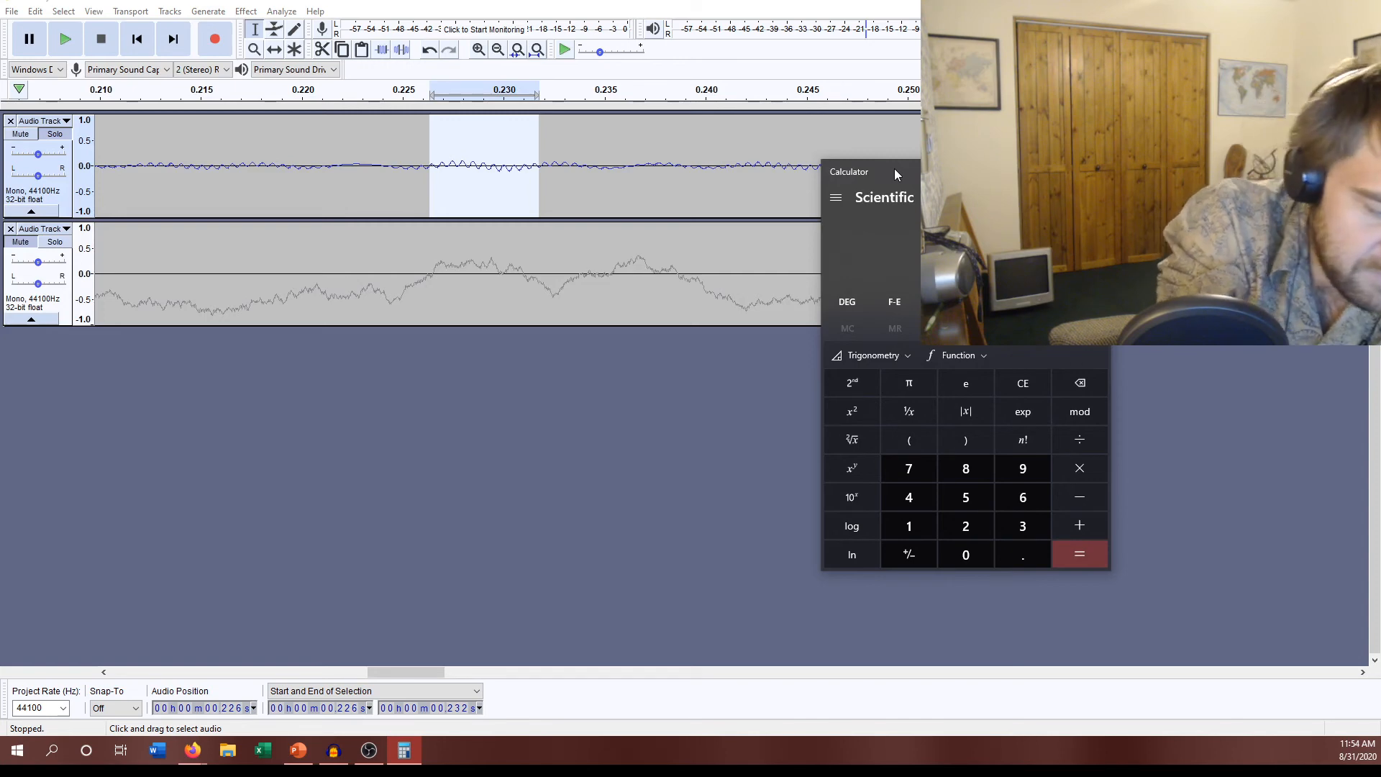
pyautogui.write('/05')
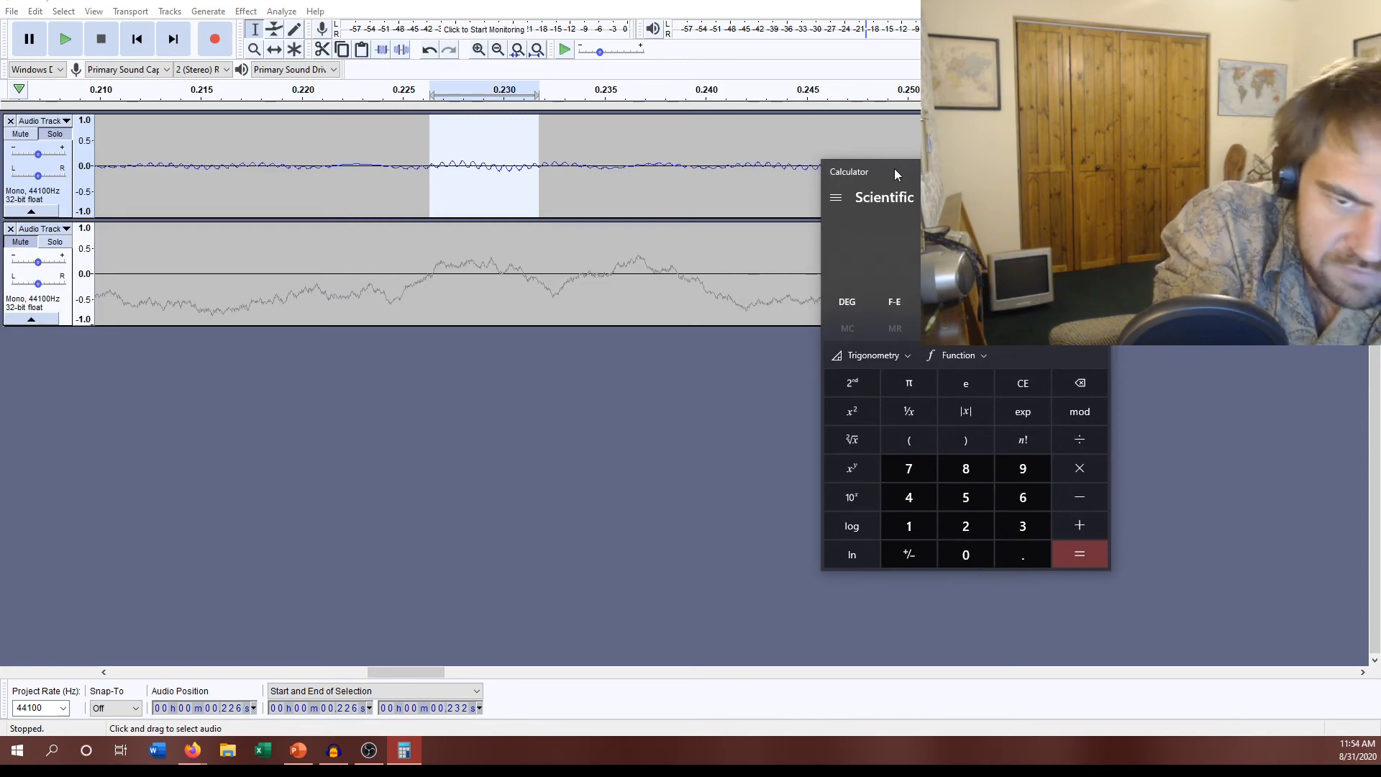
pyautogui.press('Return')
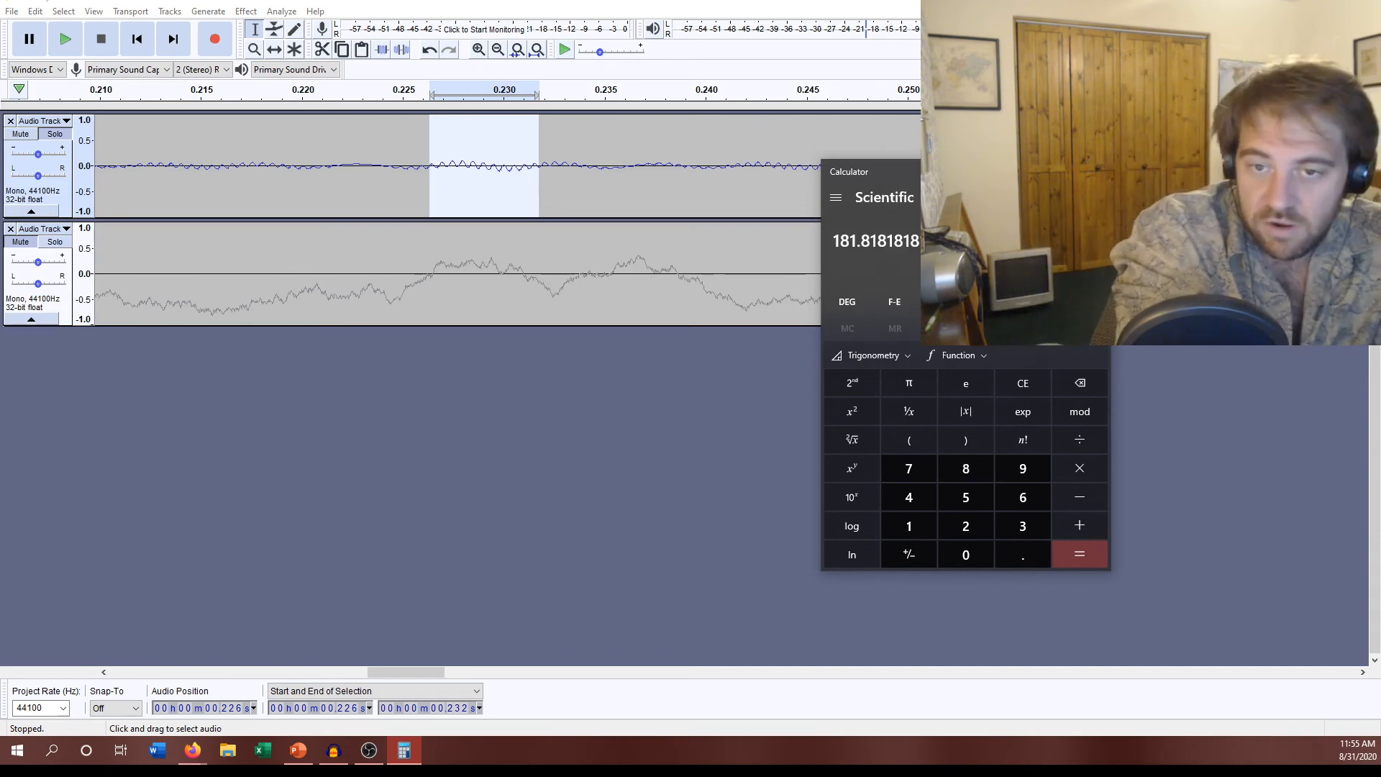
pyautogui.click(1093, 171)
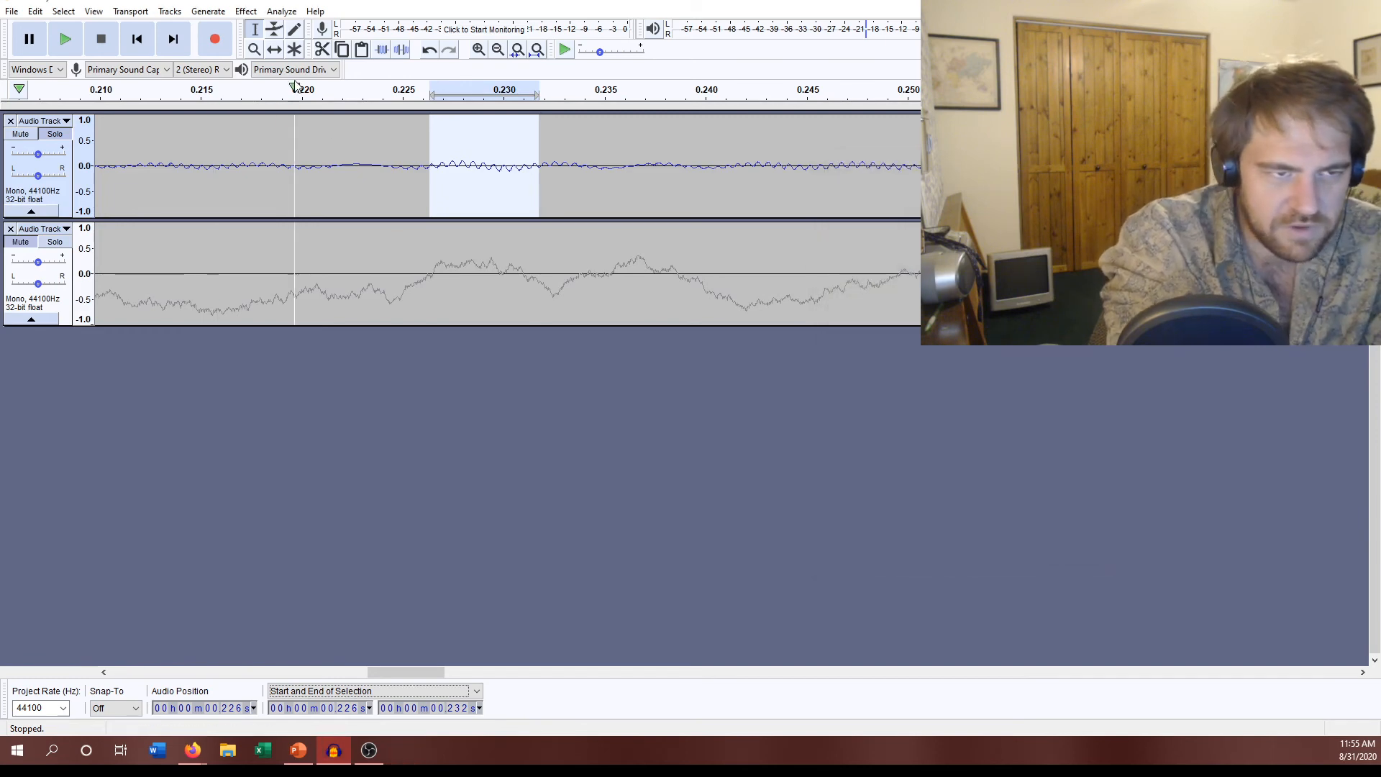
# Select one of the fast ripples in the filtered noise, from about 0.2277 s to 0.2282 s
pyautogui.click(258, 49)
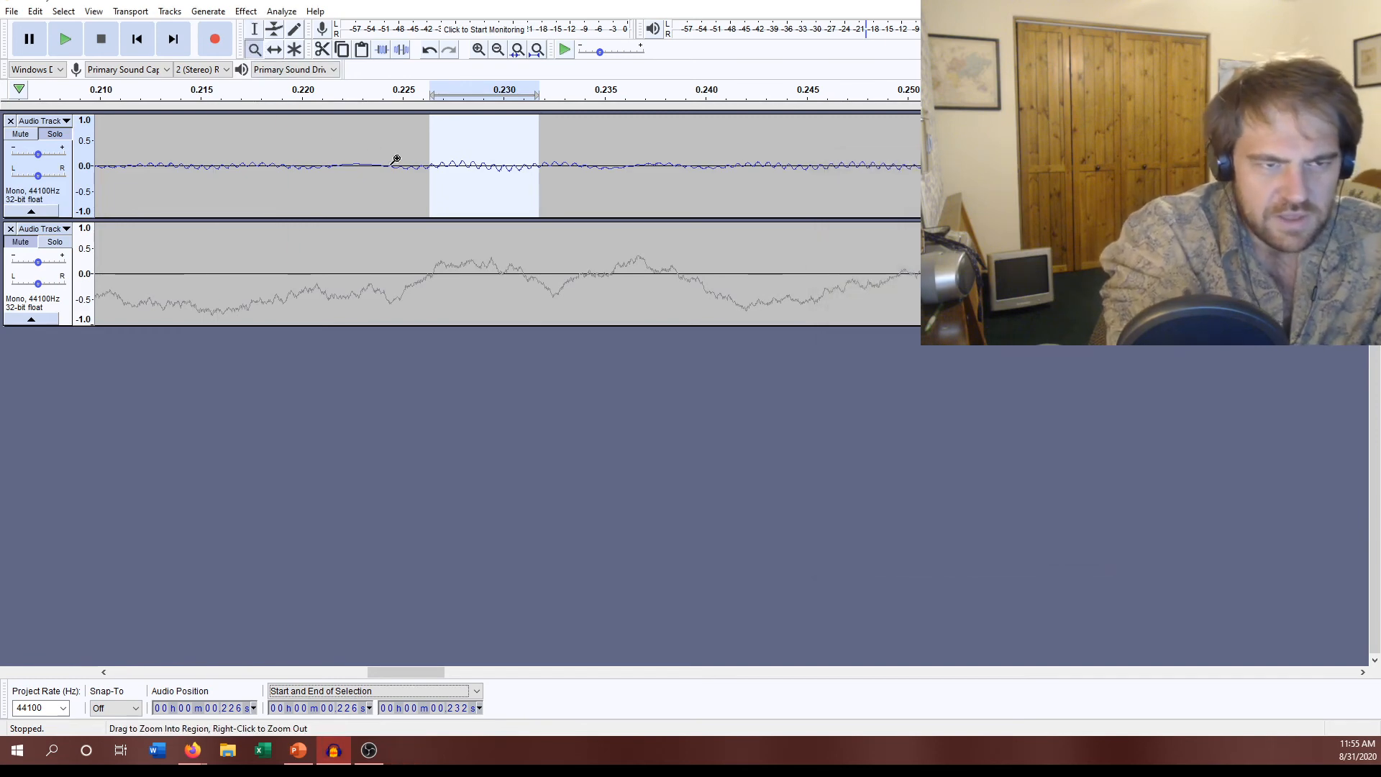
pyautogui.click(446, 175)
pyautogui.click(446, 174)
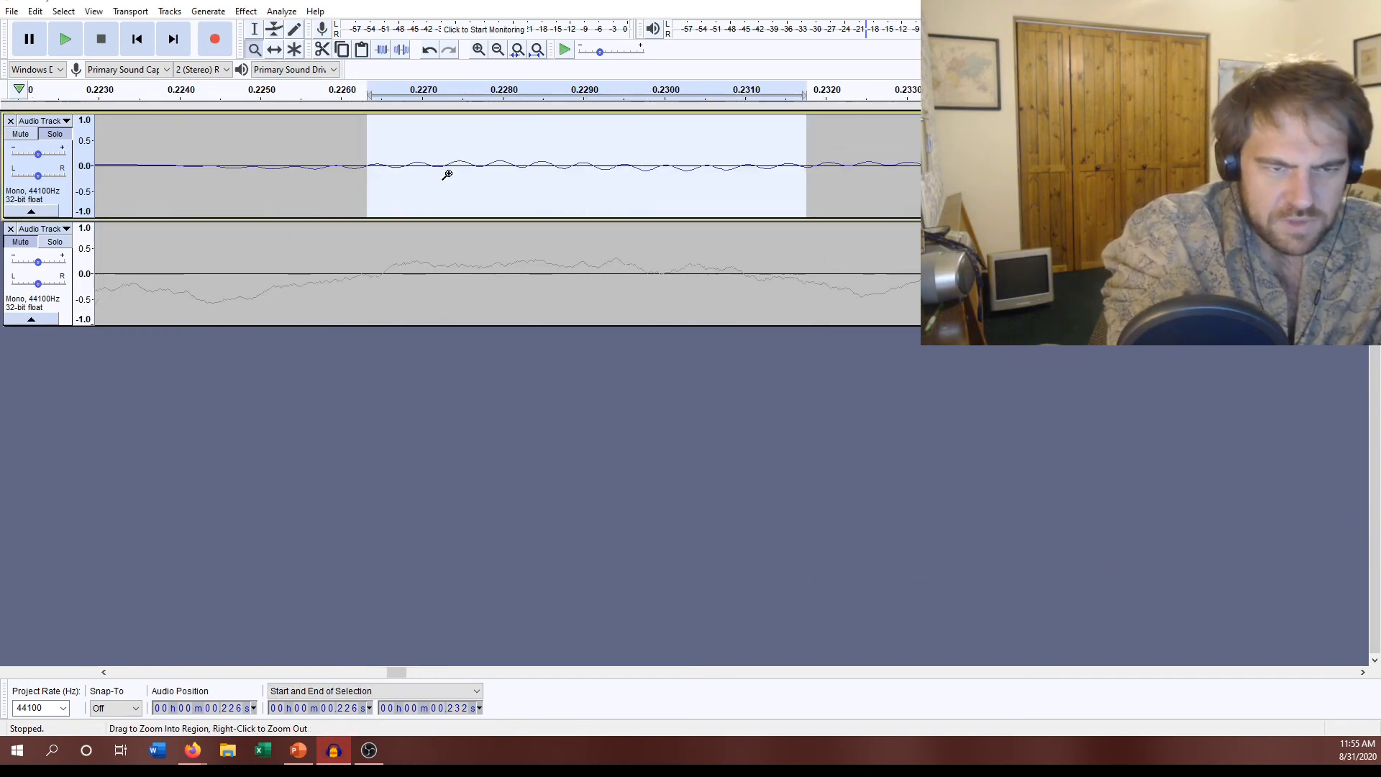
pyautogui.click(255, 29)
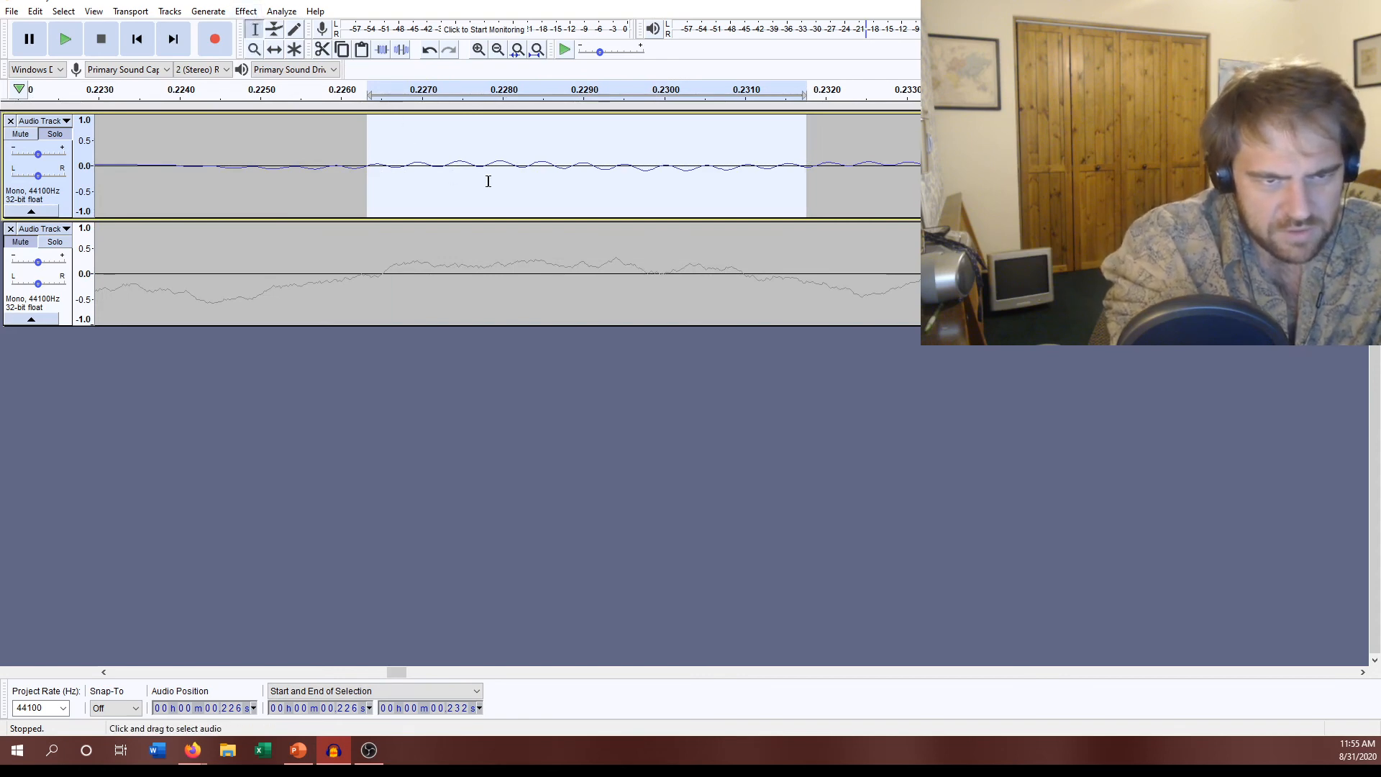
pyautogui.moveTo(481, 171); pyautogui.dragTo(522, 202)
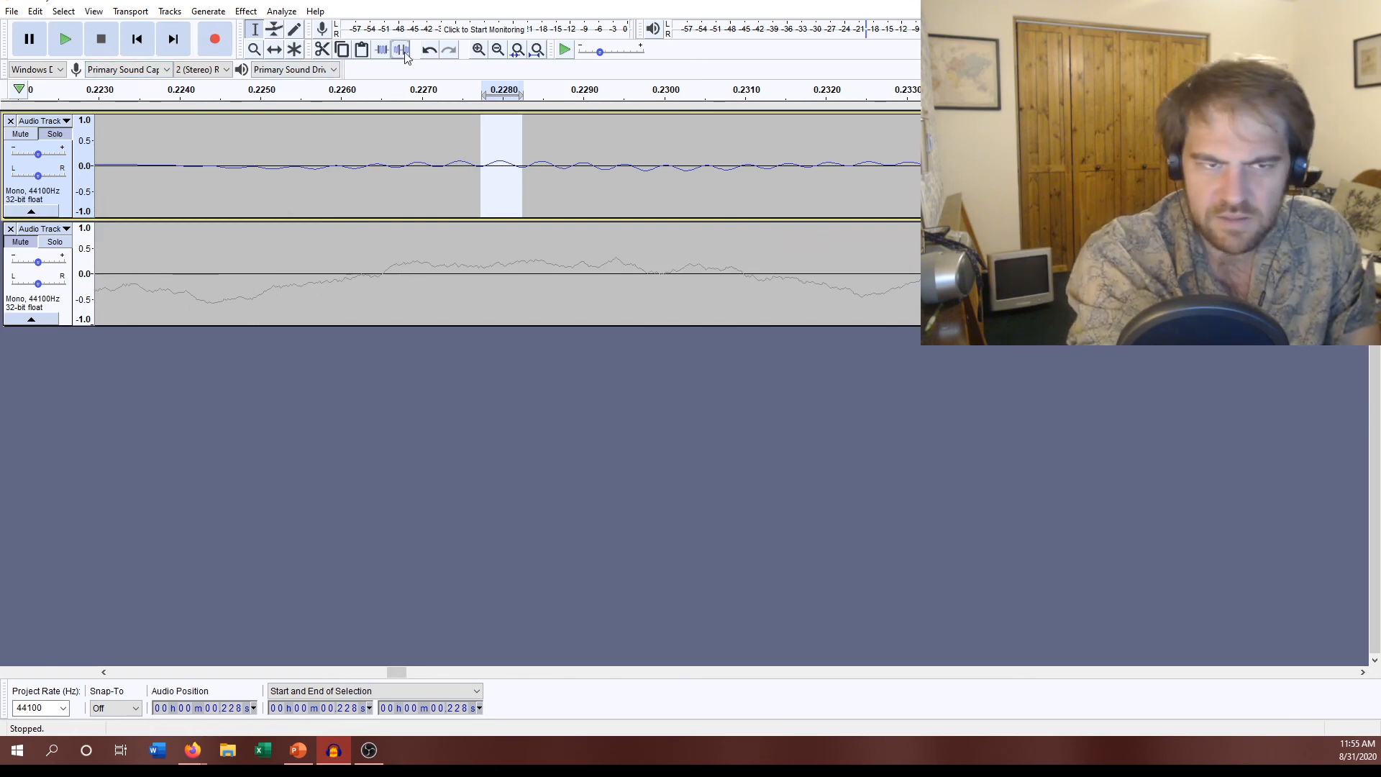
# Examine the filtered noise waveform at several time scales, from the fast ripples around 0.31 s up to the whole track
pyautogui.click(498, 52)
pyautogui.click(497, 52)
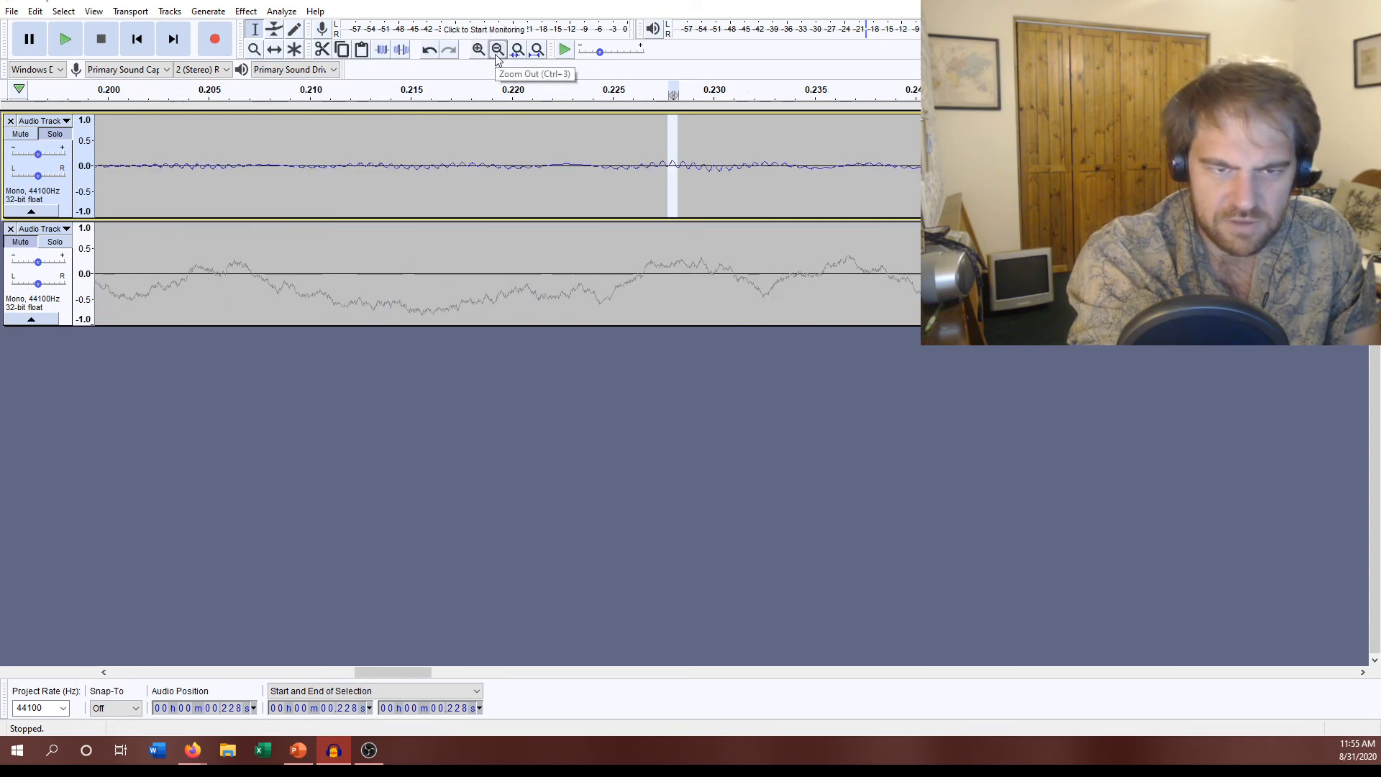
pyautogui.click(497, 51)
pyautogui.click(498, 51)
pyautogui.click(497, 52)
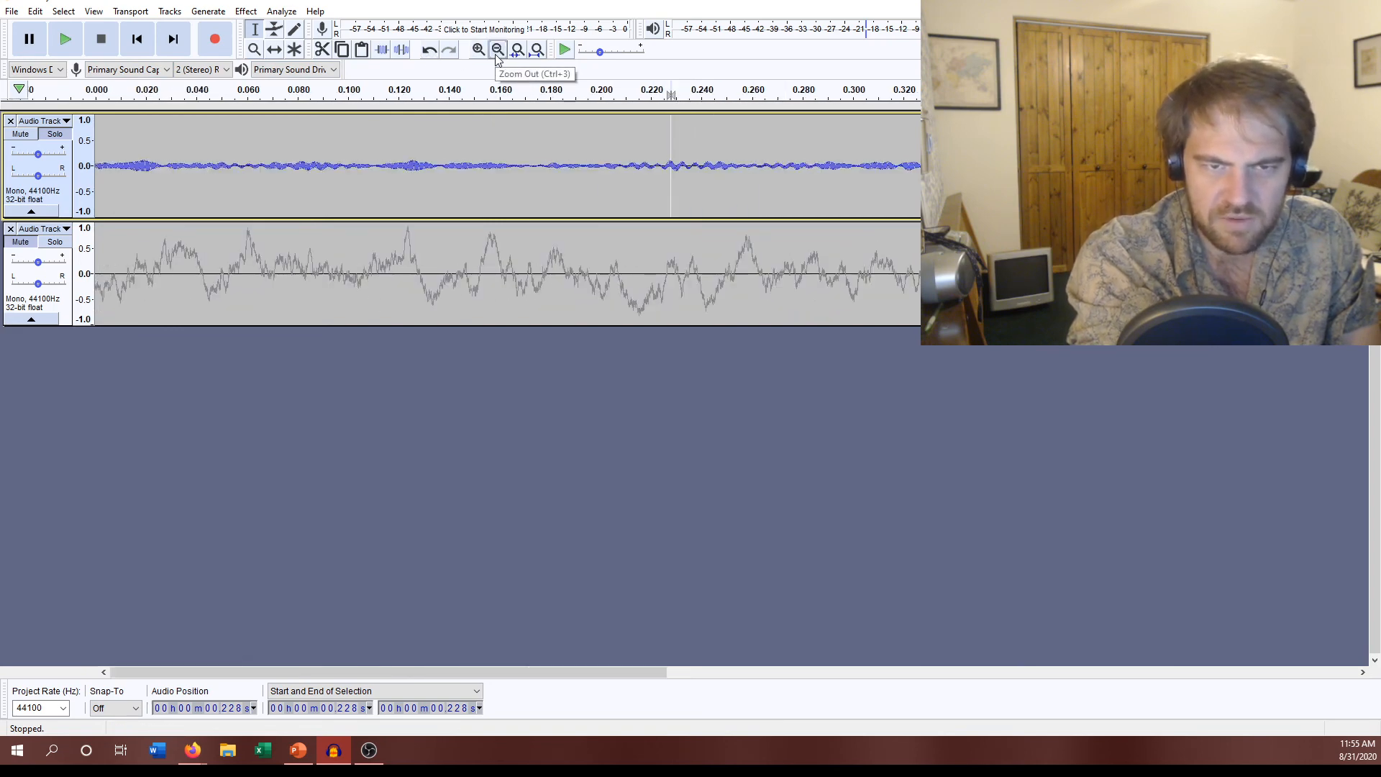
pyautogui.click(497, 51)
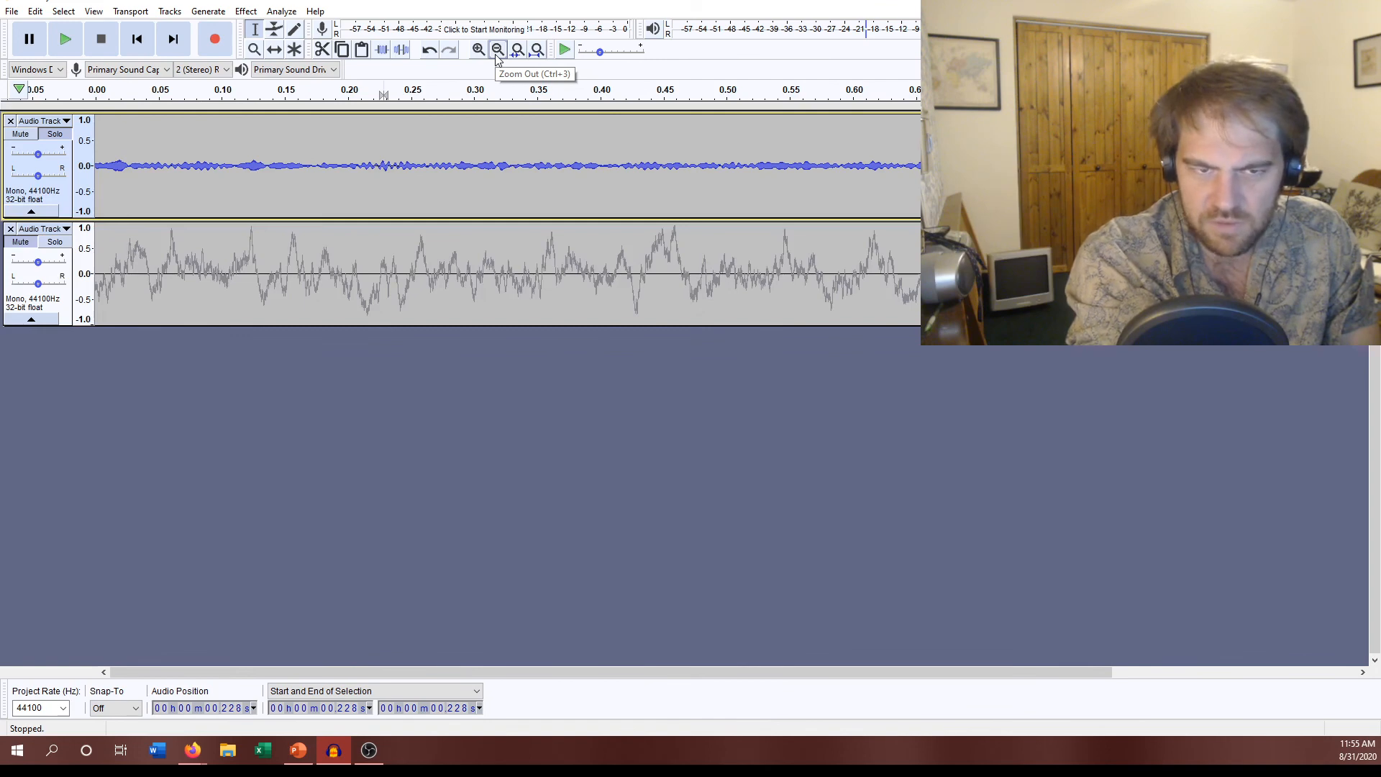
pyautogui.click(487, 170)
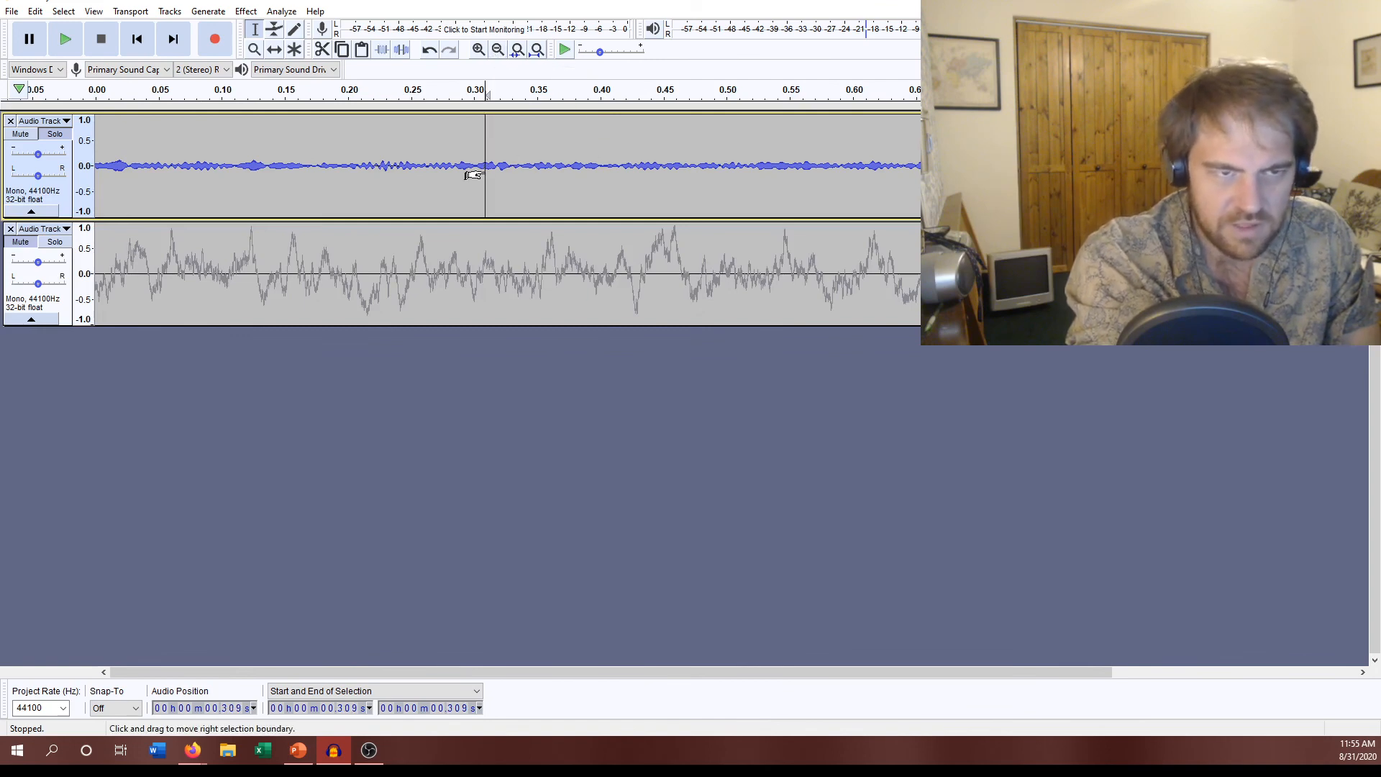
pyautogui.click(479, 50)
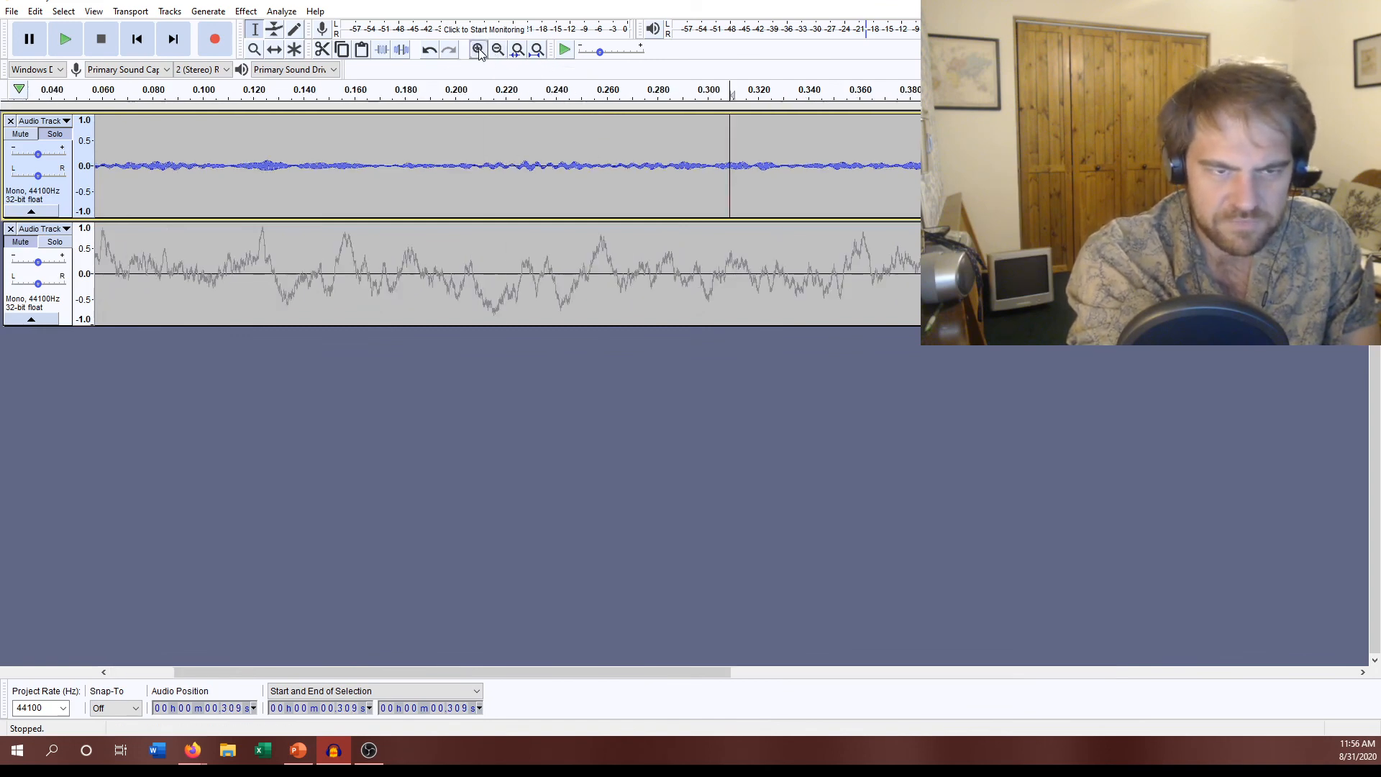
pyautogui.click(478, 50)
pyautogui.click(478, 51)
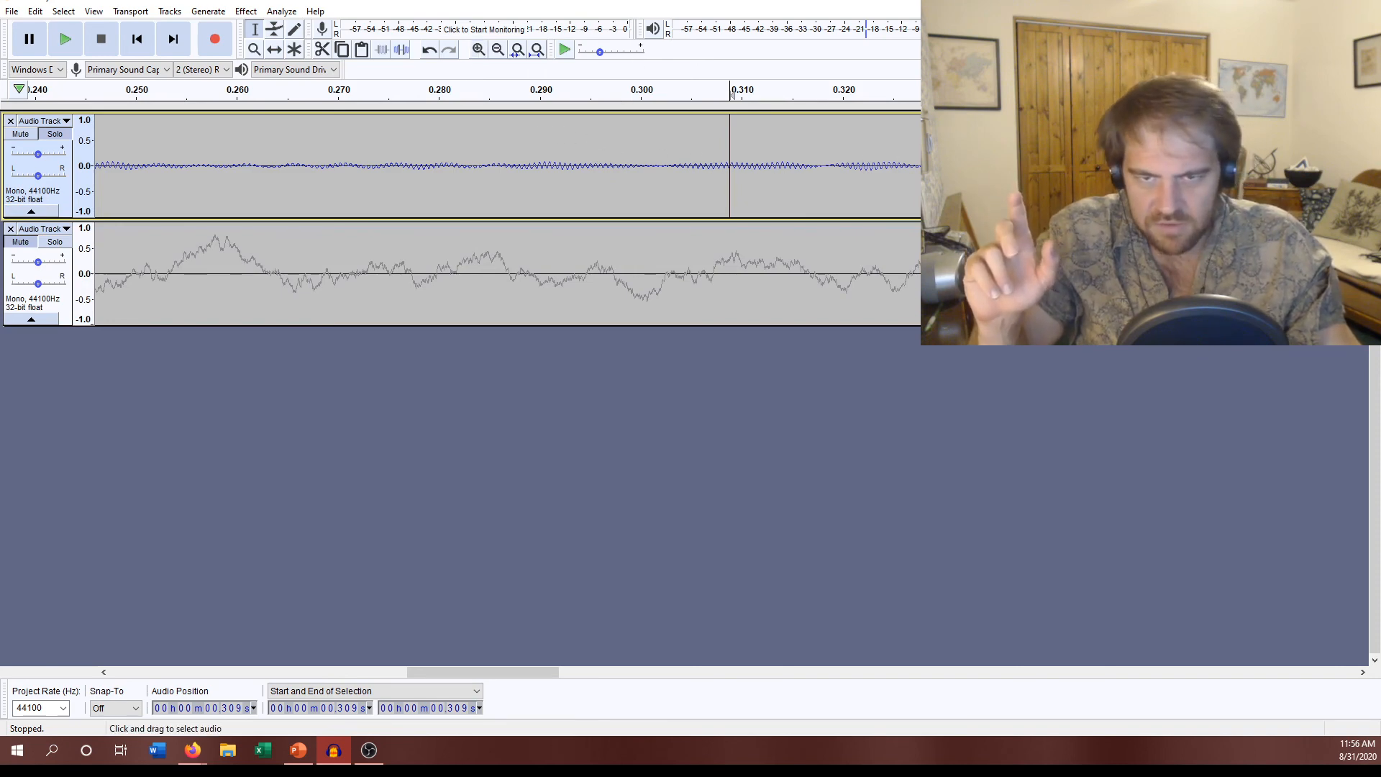
pyautogui.click(886, 159)
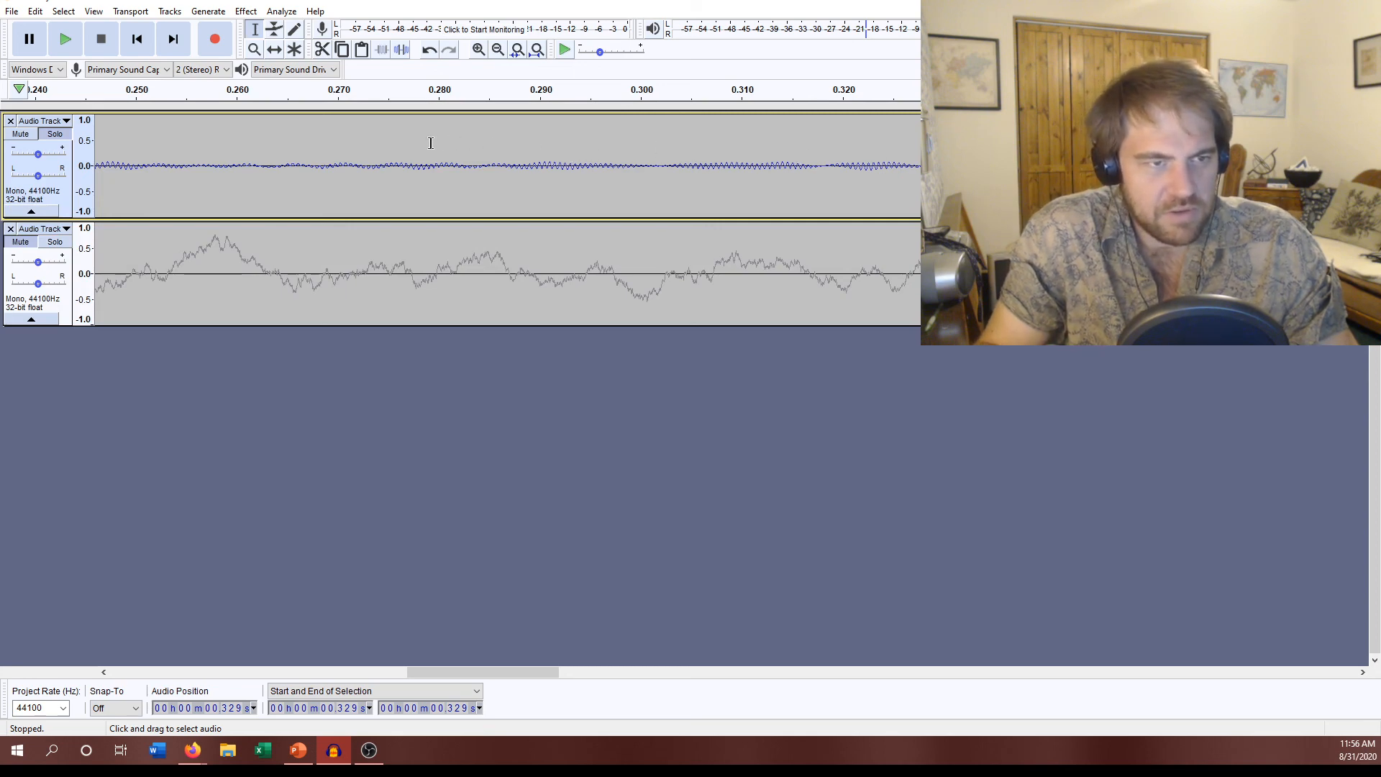
pyautogui.click(500, 51)
pyautogui.click(498, 50)
pyautogui.click(498, 50)
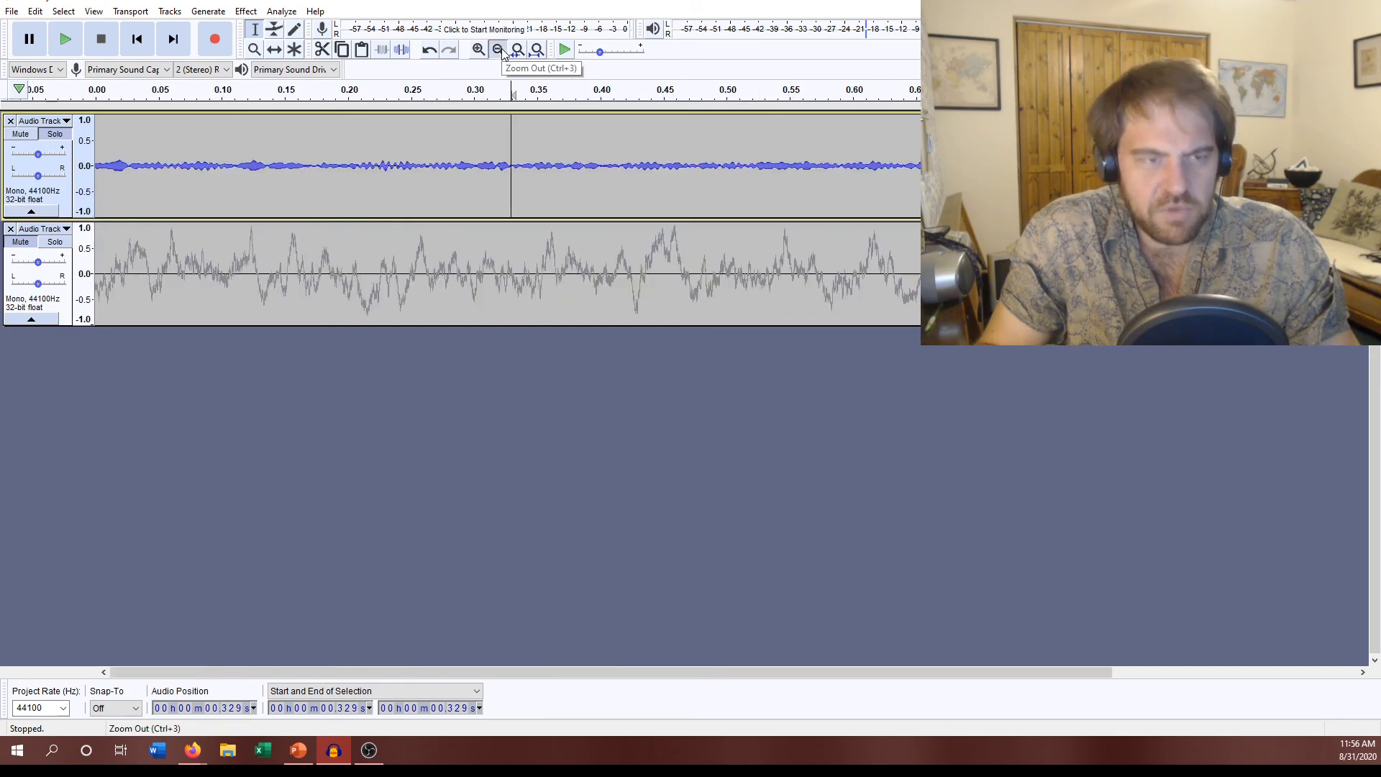
pyautogui.click(498, 49)
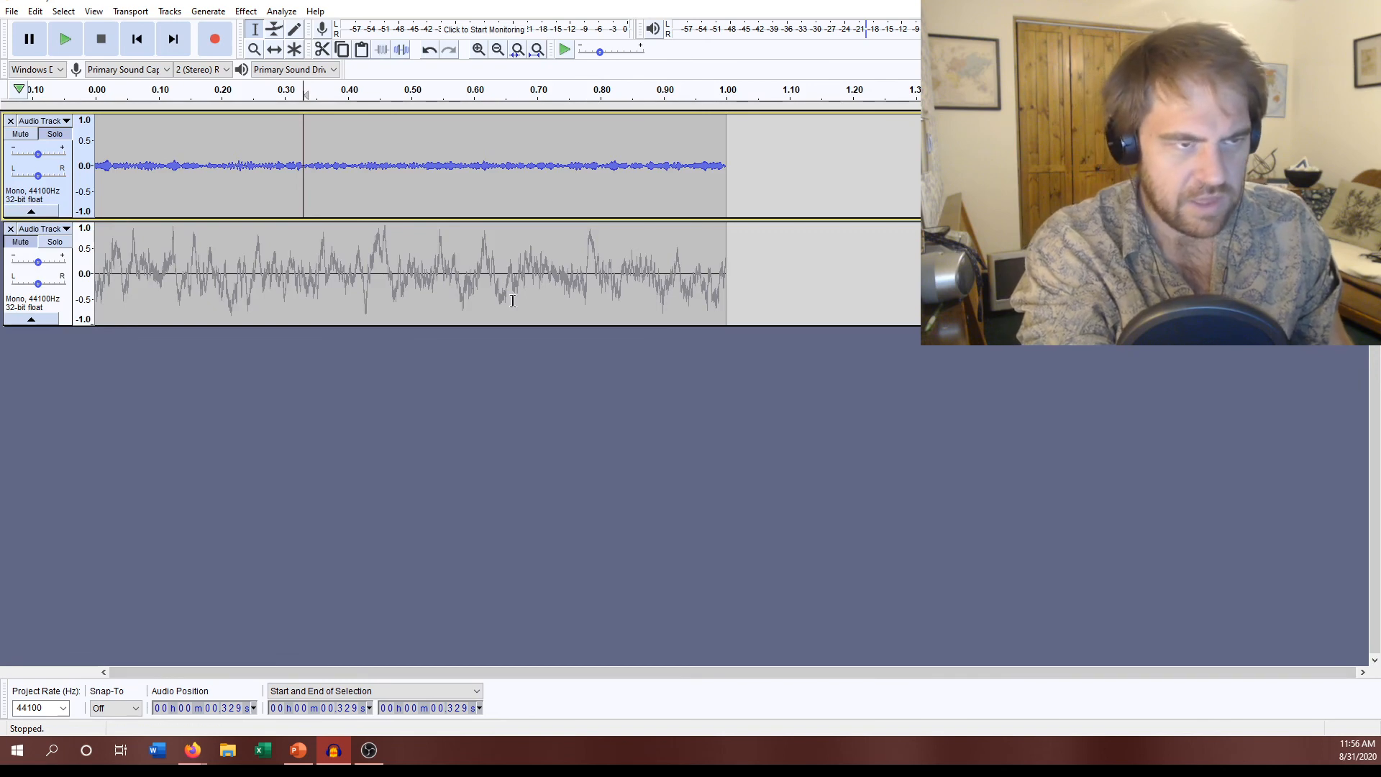
pyautogui.click(140, 44)
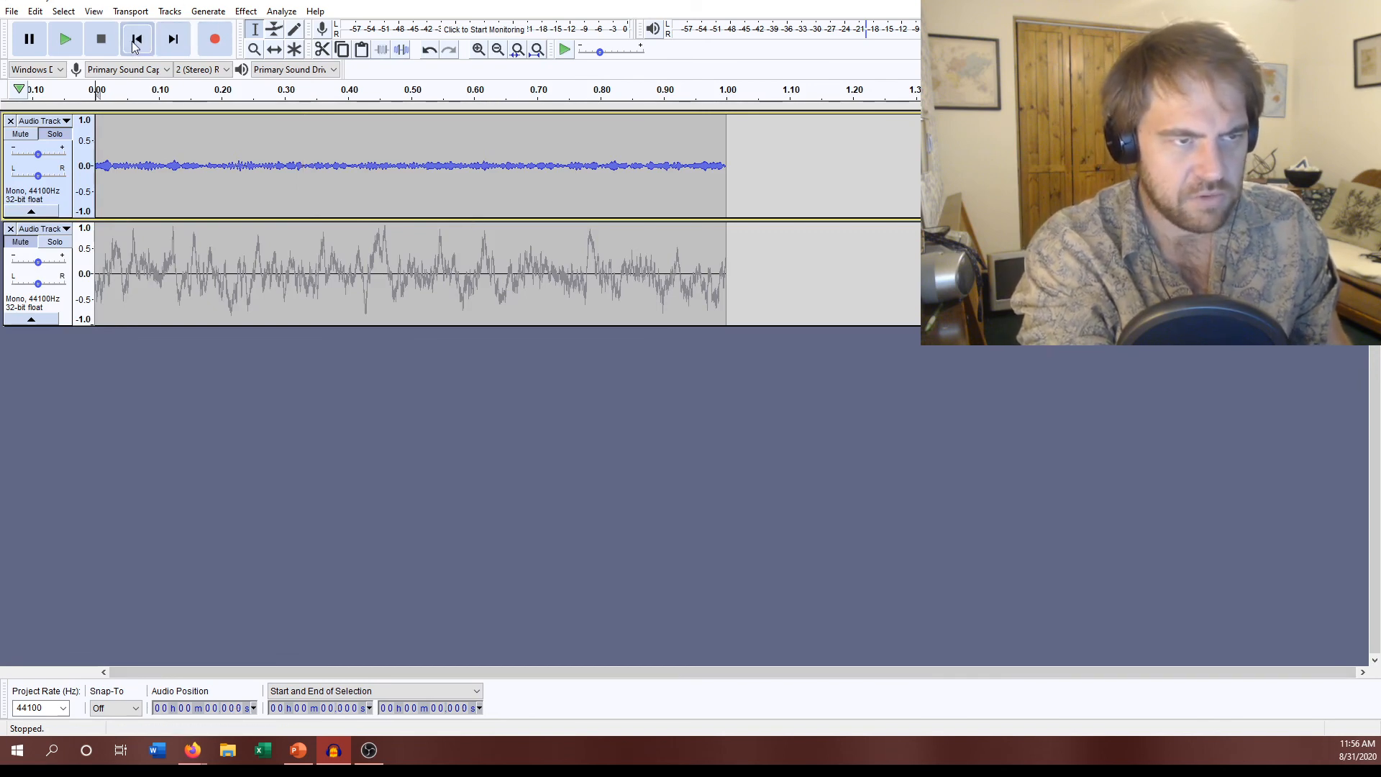
pyautogui.click(247, 11)
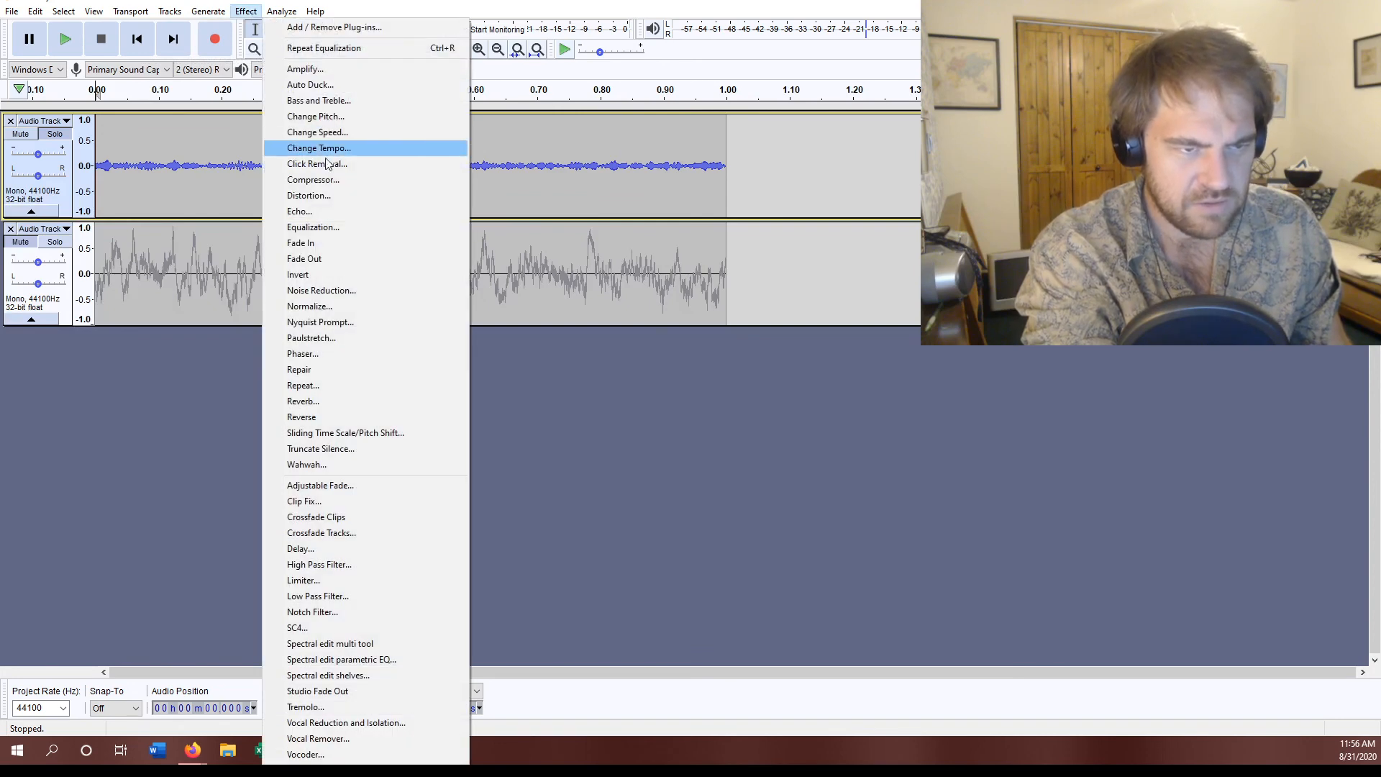
pyautogui.click(325, 226)
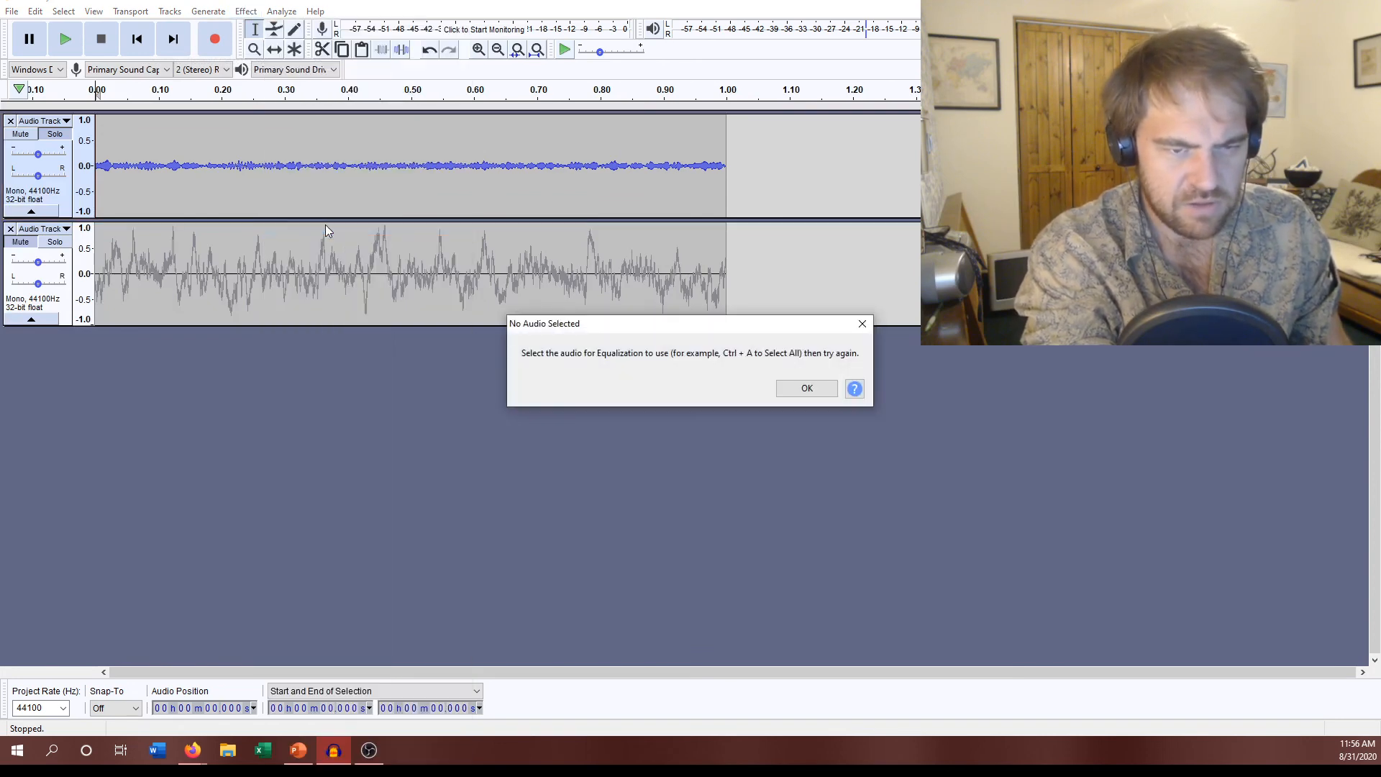
pyautogui.click(809, 390)
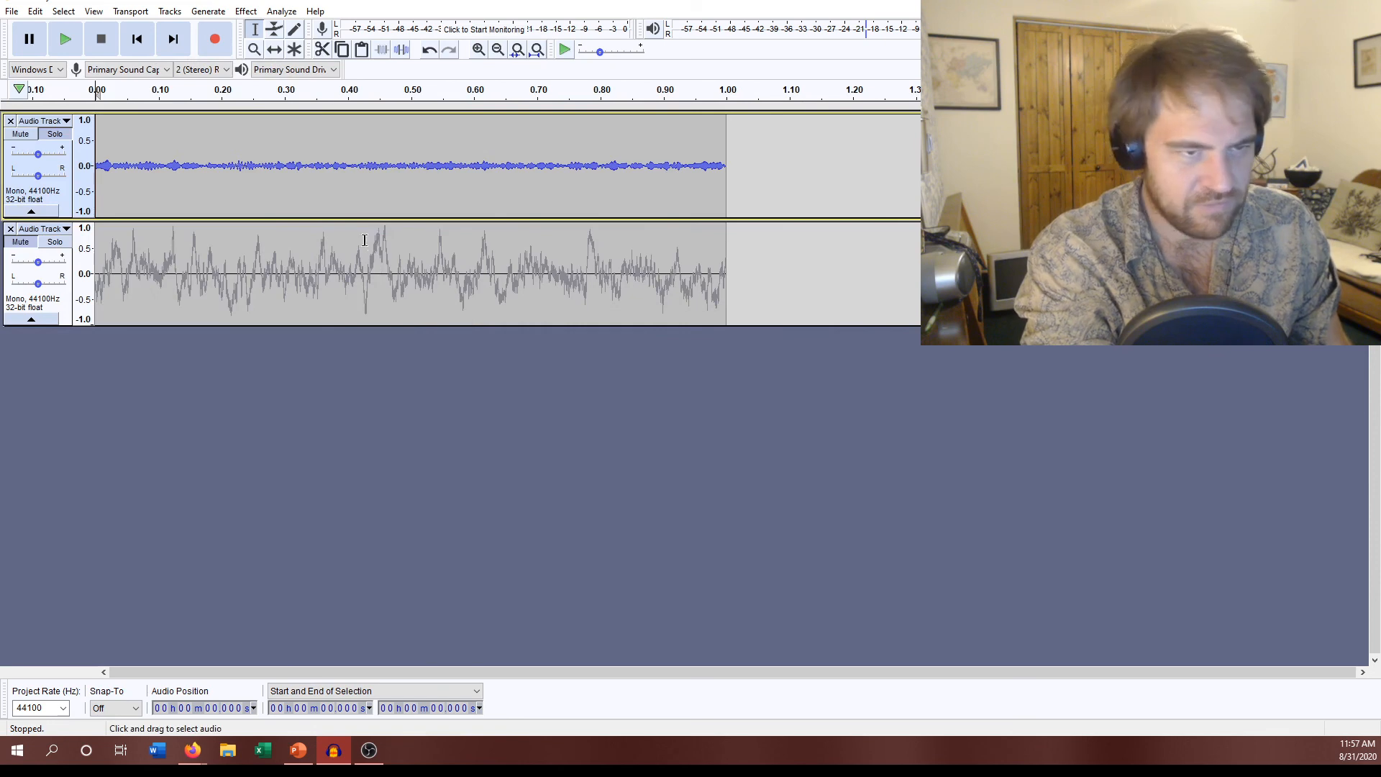
# Select the filtered noise from about 0.126 s to 0.655 s and open the Equalization effect for it
pyautogui.moveTo(176, 167); pyautogui.dragTo(508, 166)
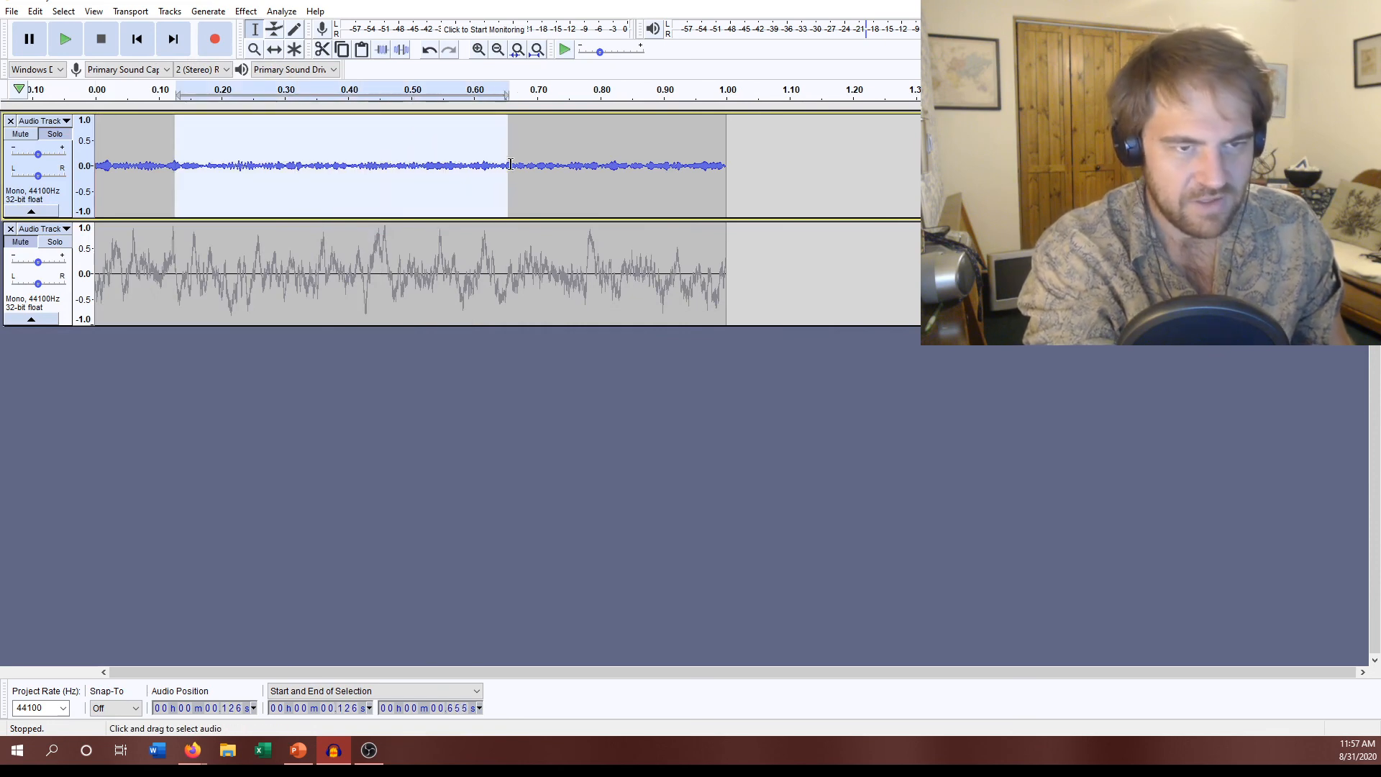
pyautogui.click(245, 12)
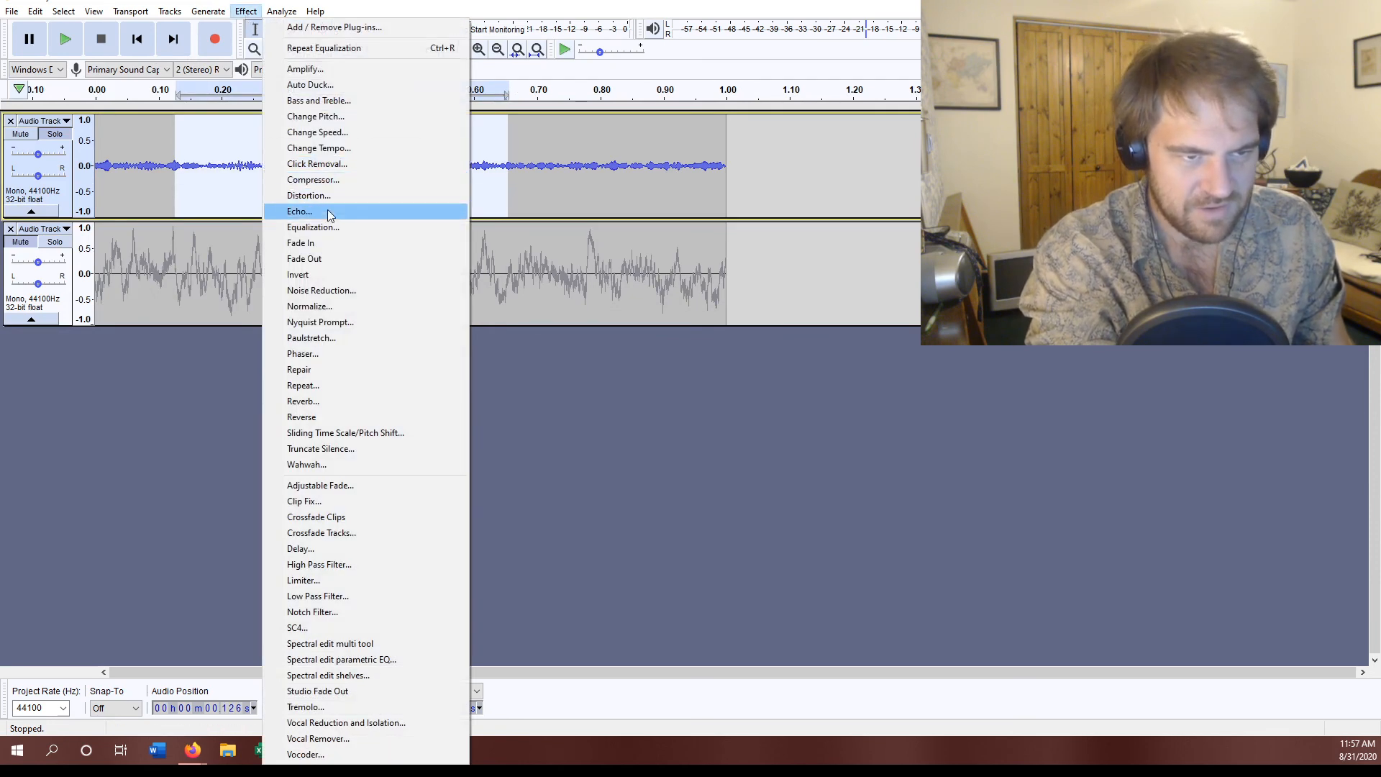
pyautogui.click(328, 227)
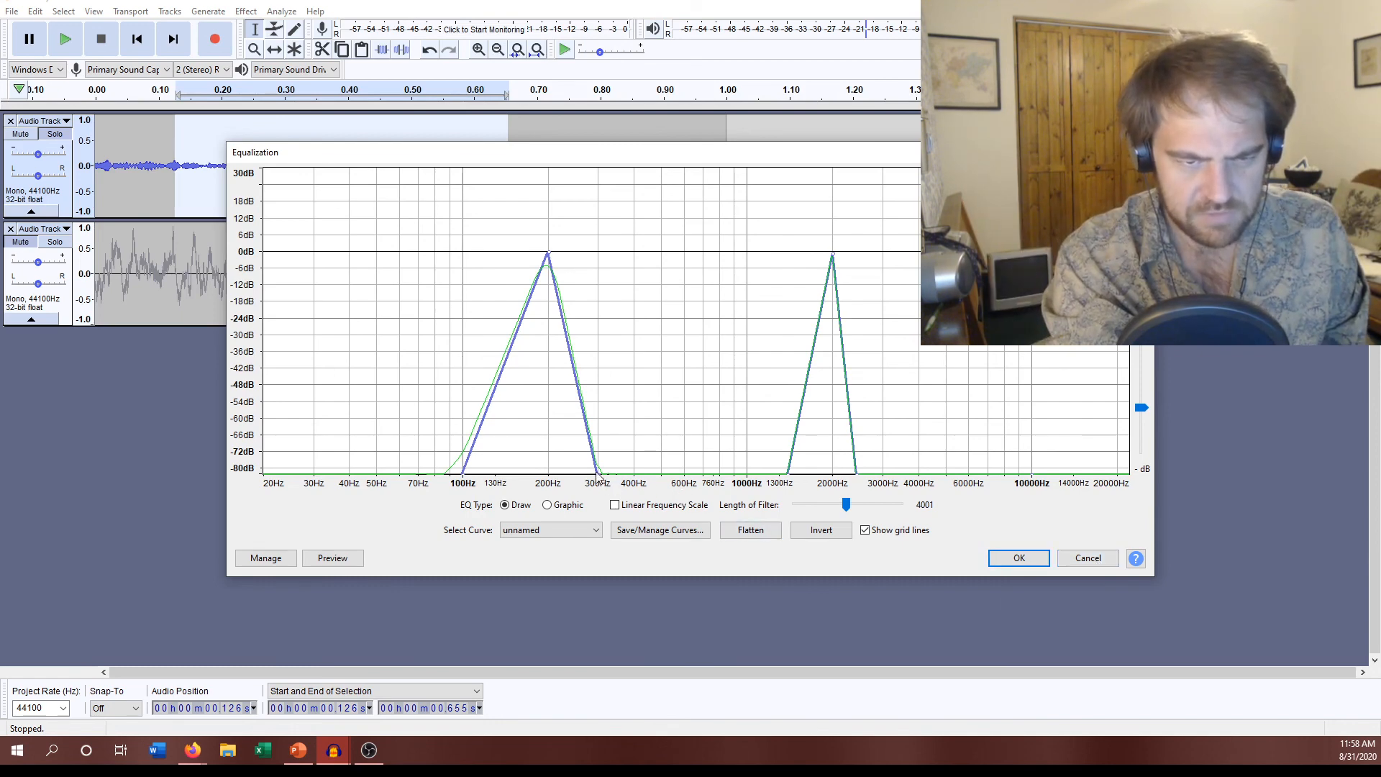
# Try raising the equalization curve between the two peaks to about -48 dB, from 300 Hz to about 1400 Hz, and discard it
pyautogui.moveTo(601, 475); pyautogui.dragTo(601, 387)
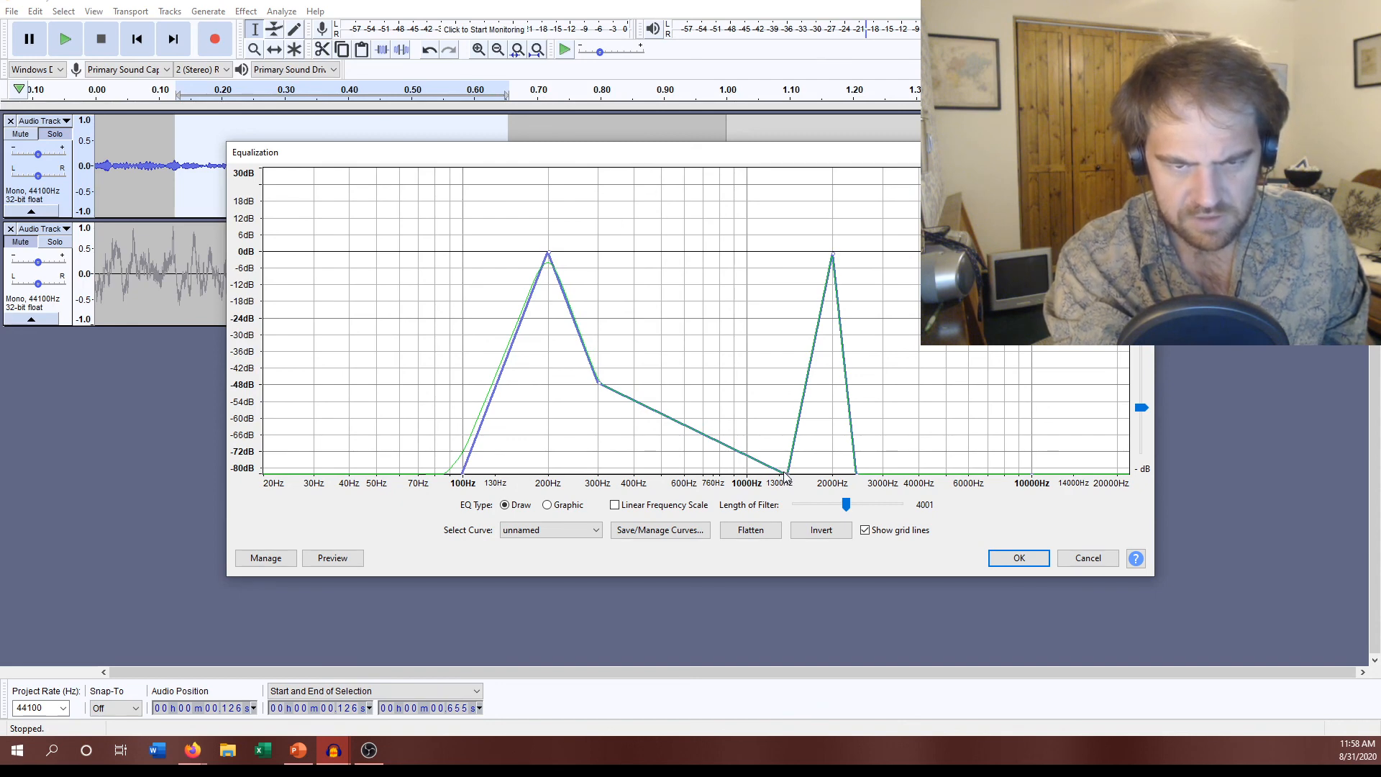
pyautogui.moveTo(785, 475); pyautogui.dragTo(789, 395)
pyautogui.moveTo(787, 385); pyautogui.dragTo(787, 384)
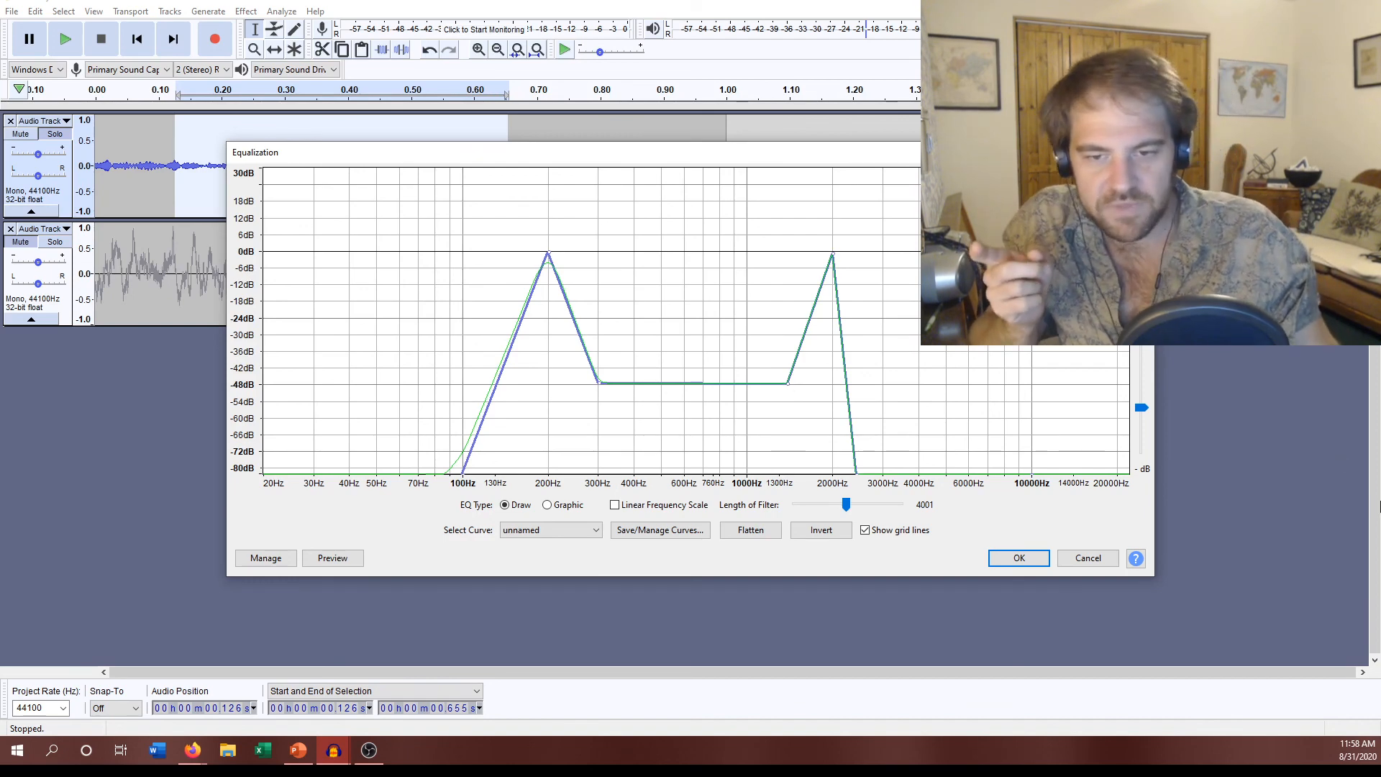
pyautogui.click(1088, 558)
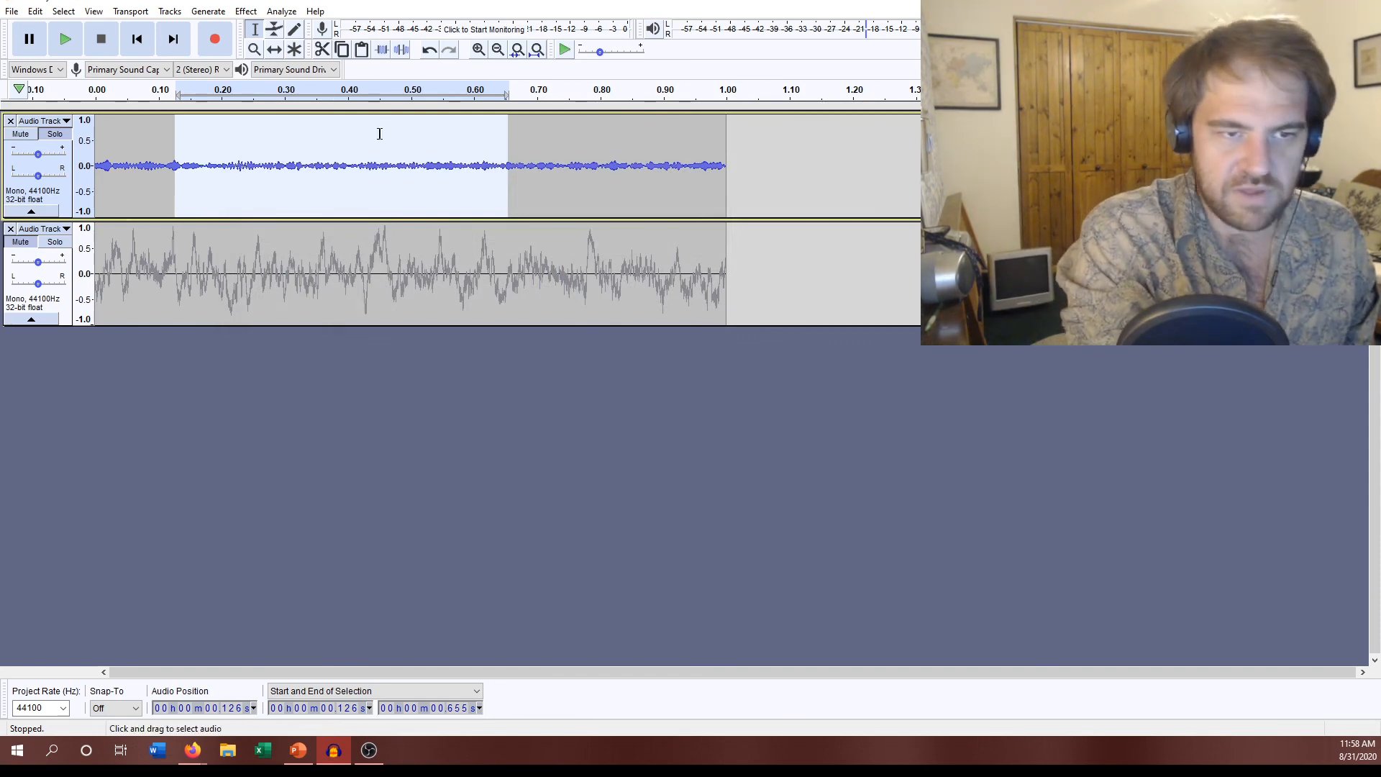
# Plot the frequency spectrum of the selected filtered noise section
pyautogui.click(272, 13)
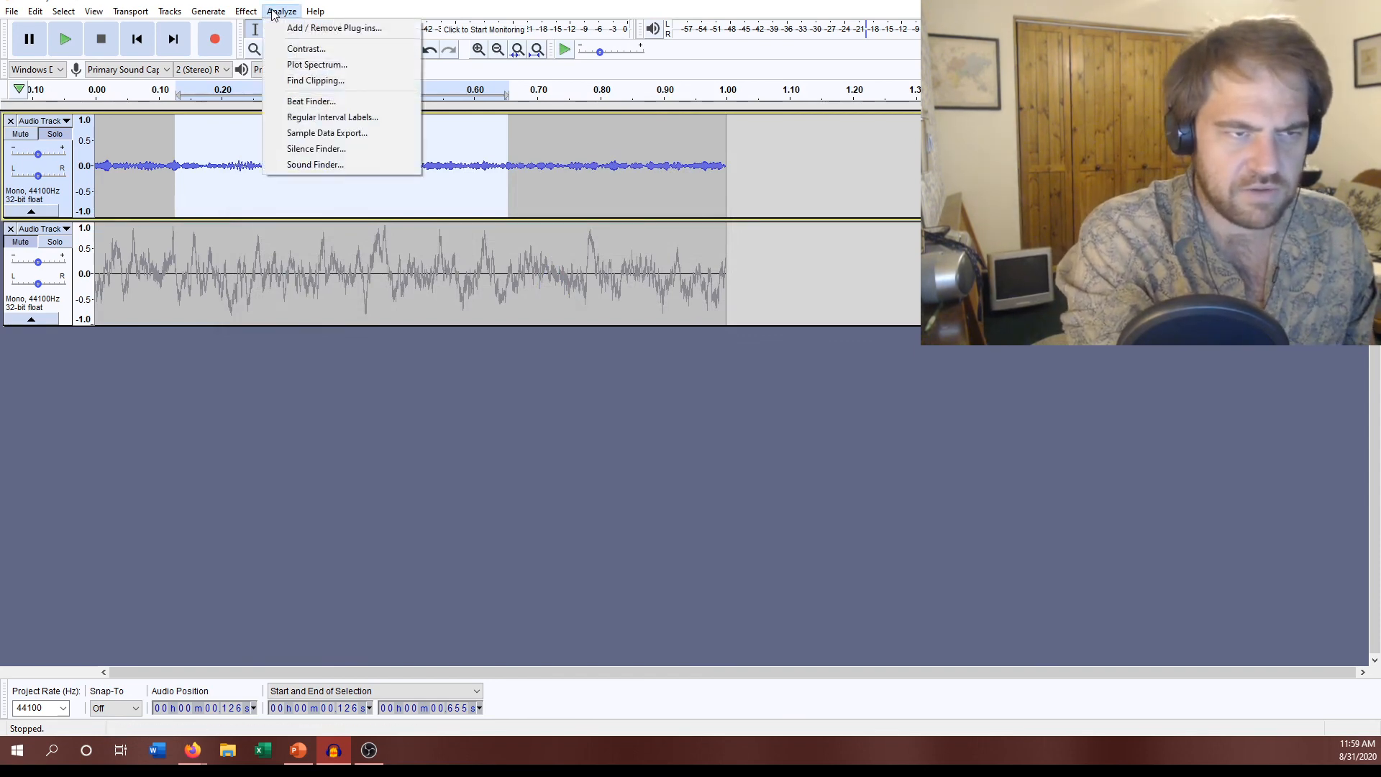
pyautogui.click(315, 65)
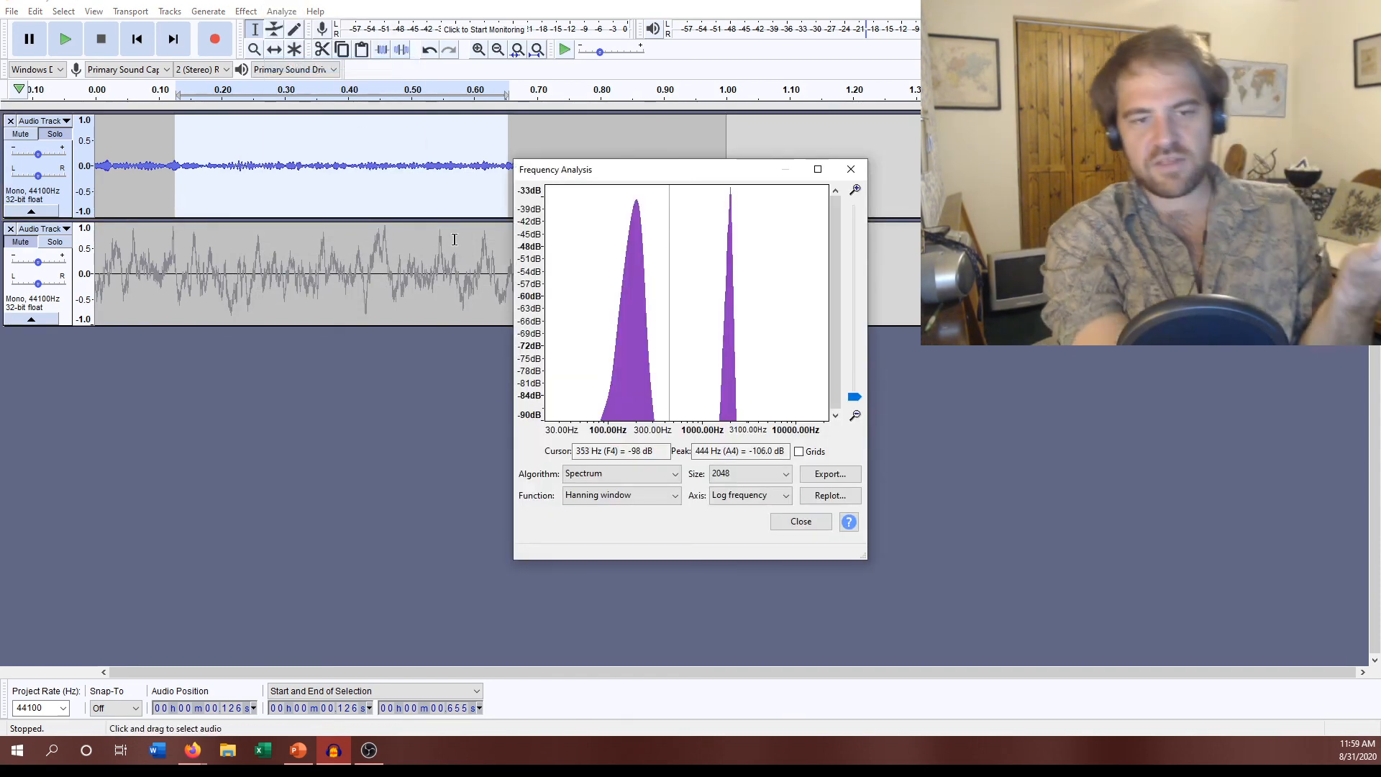